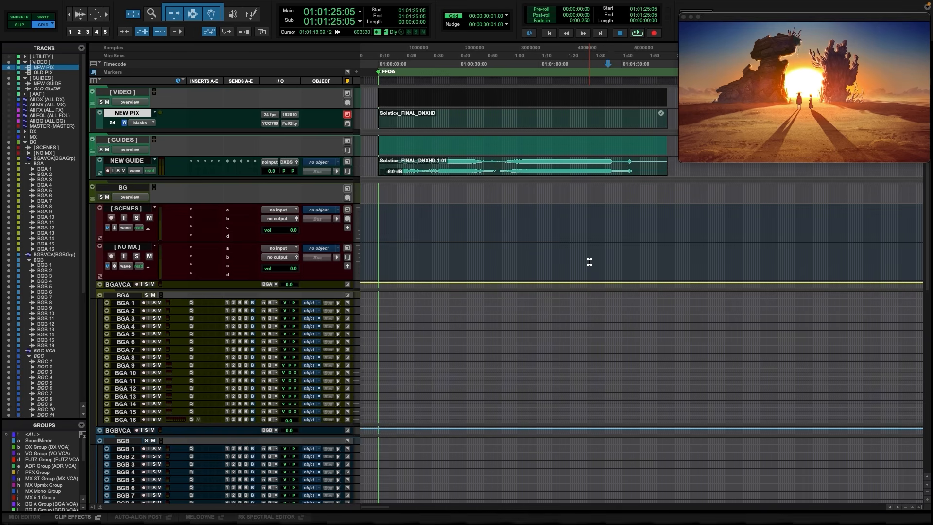
Open the Session Setup window to check the session's timecode rate against the video track
{"action": "key", "text": "super+2"}
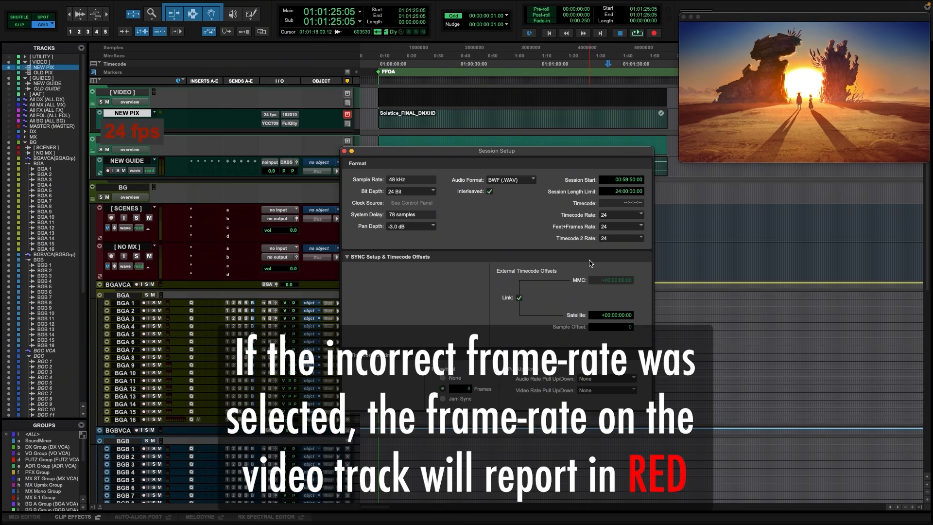
{"action": "key", "text": "super+2"}
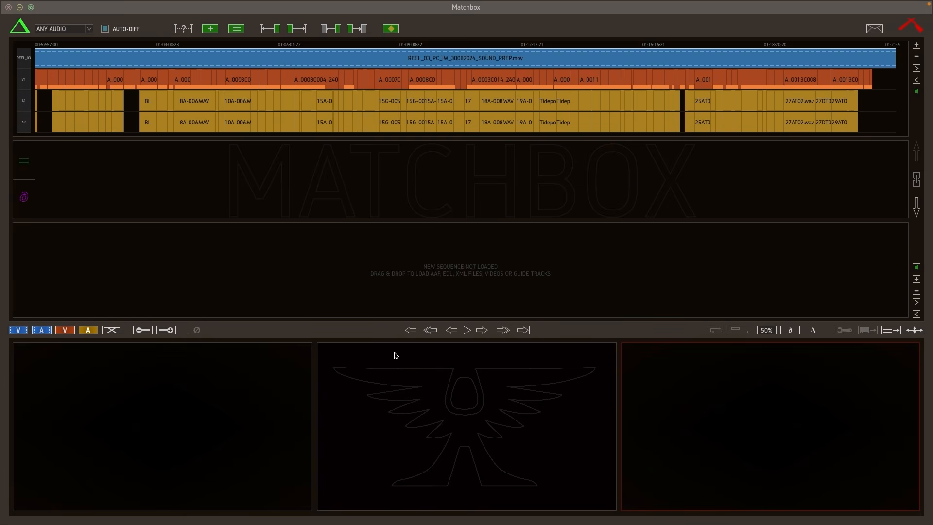
{"action": "key", "text": "super+z"}
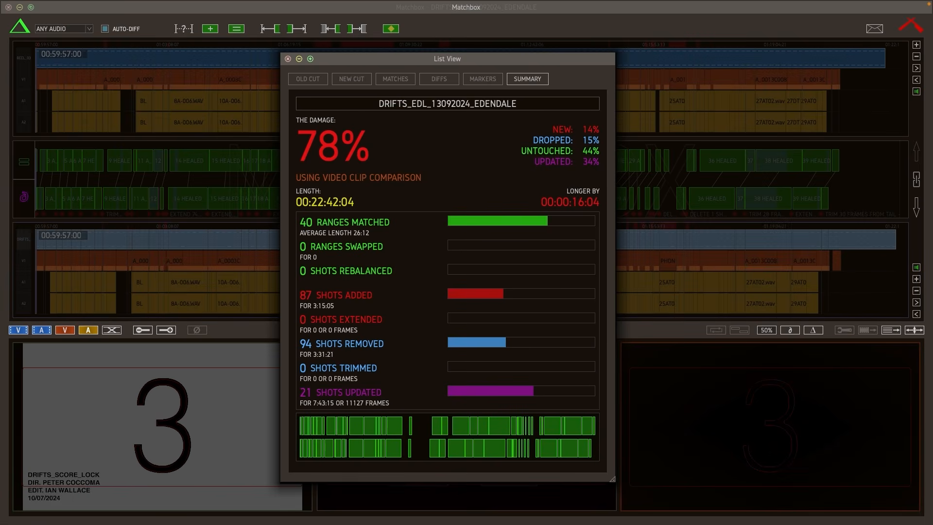
{"action": "key", "text": "space"}
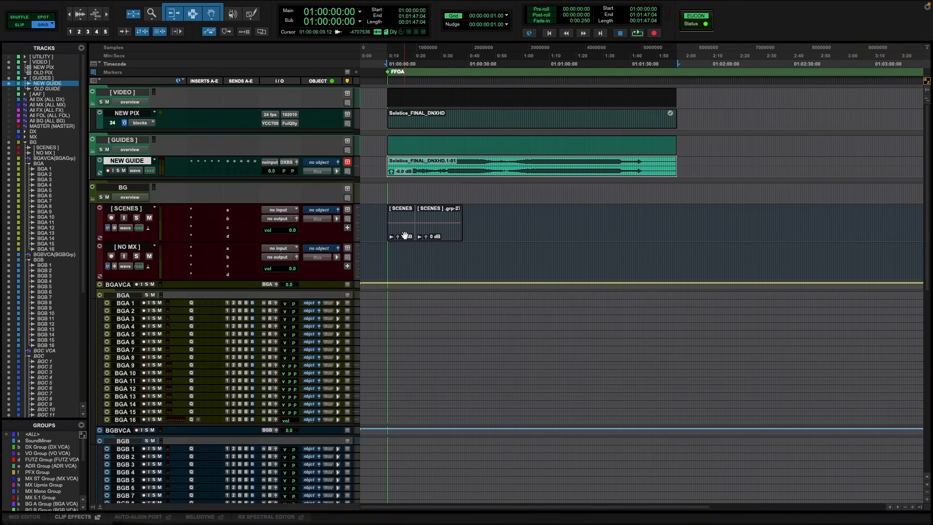
Delete the existing clips on the SCENES track
{"action": "left_click", "coordinate": [424, 234]}
{"action": "key", "text": "Delete"}
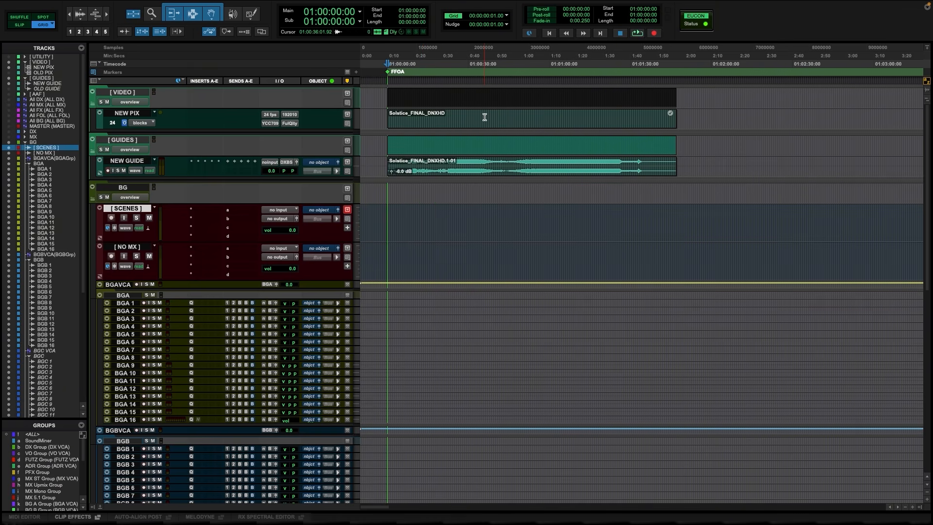
Select the video clip's range and extend the selection down to the BG track
{"action": "left_click", "coordinate": [485, 127]}
{"action": "key", "text": "semicolon"}
{"action": "key", "text": "semicolon"}
{"action": "key", "text": "semicolon"}
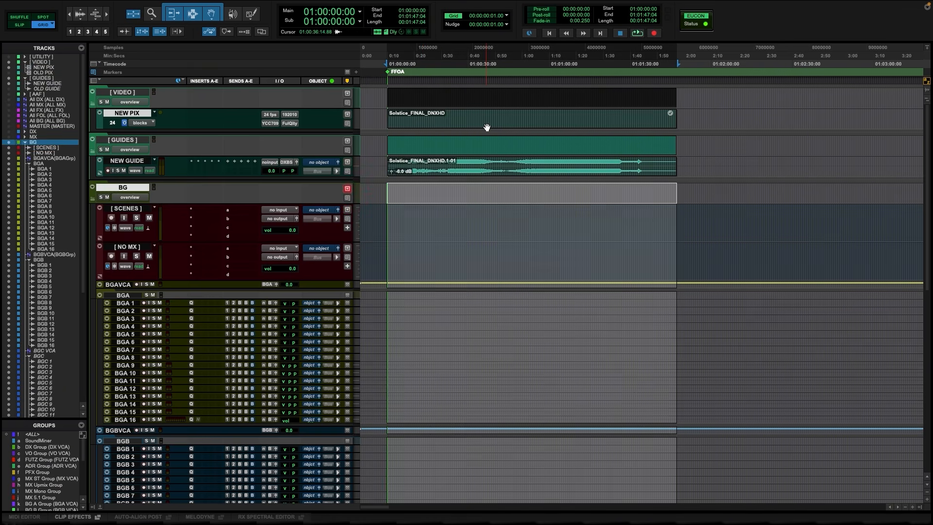
{"action": "key", "text": "super+alt+g"}
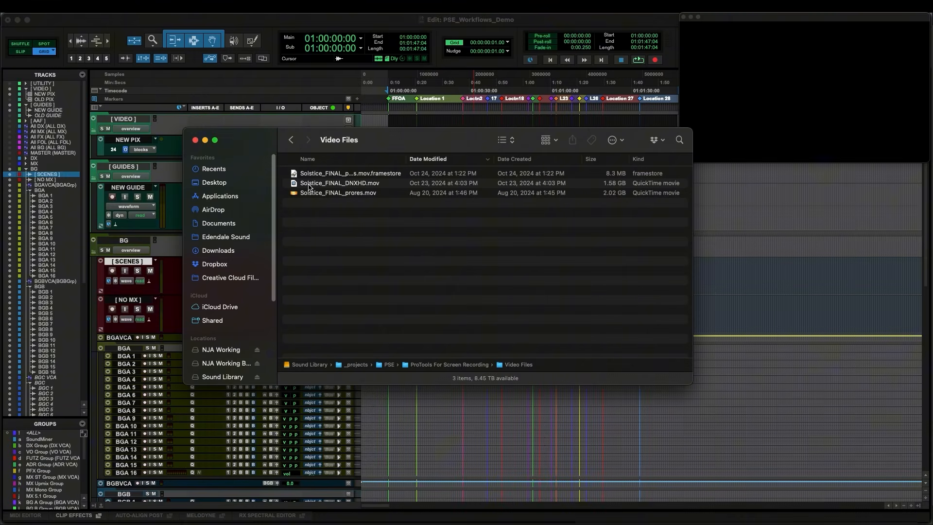
Load Solstice_FINAL_prores.mov into Matchbox as the new sequence and select it
{"action": "left_click_drag", "start_coordinate": [311, 193], "coordinate": [329, 256]}
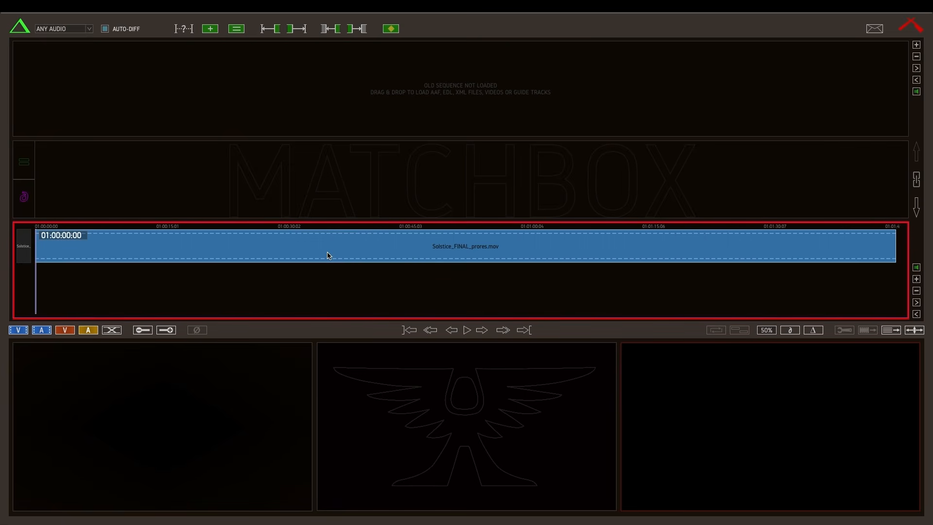
{"action": "left_click", "coordinate": [327, 253]}
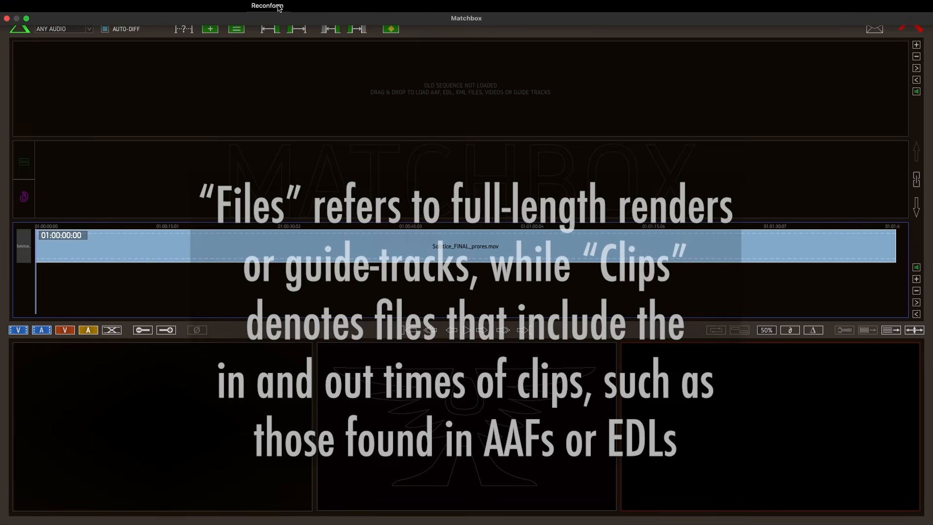
Create a shot track in the DAW using the selected video file, running the video analysis and closing the helper afterwards
{"action": "left_click", "coordinate": [279, 6]}
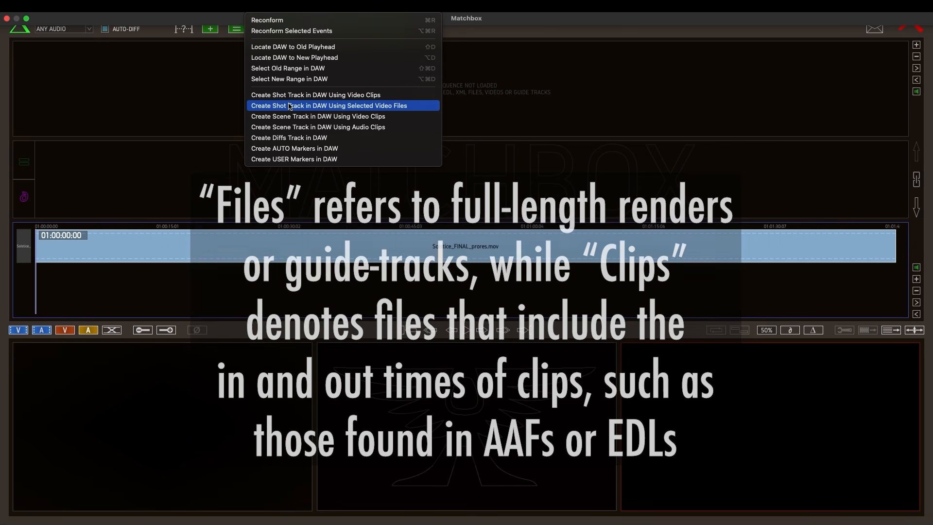
{"action": "left_click", "coordinate": [291, 106]}
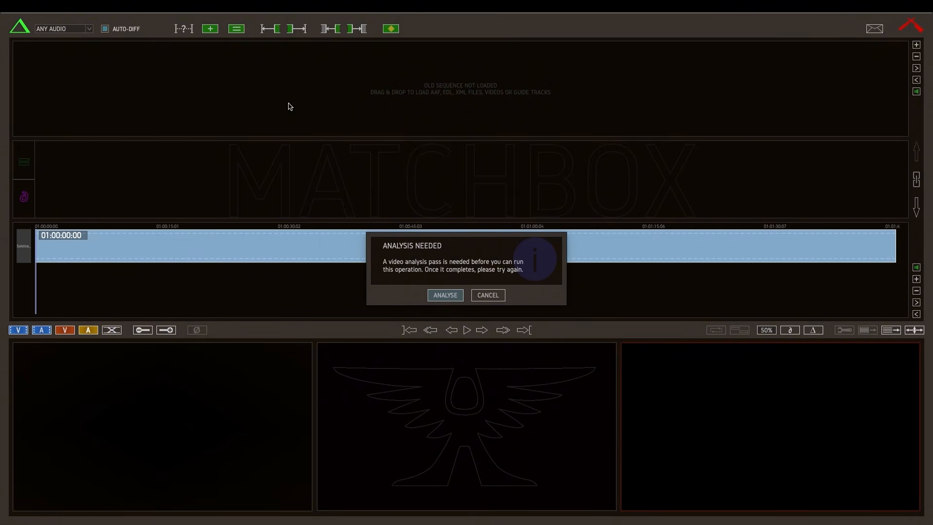
{"action": "left_click", "coordinate": [444, 295]}
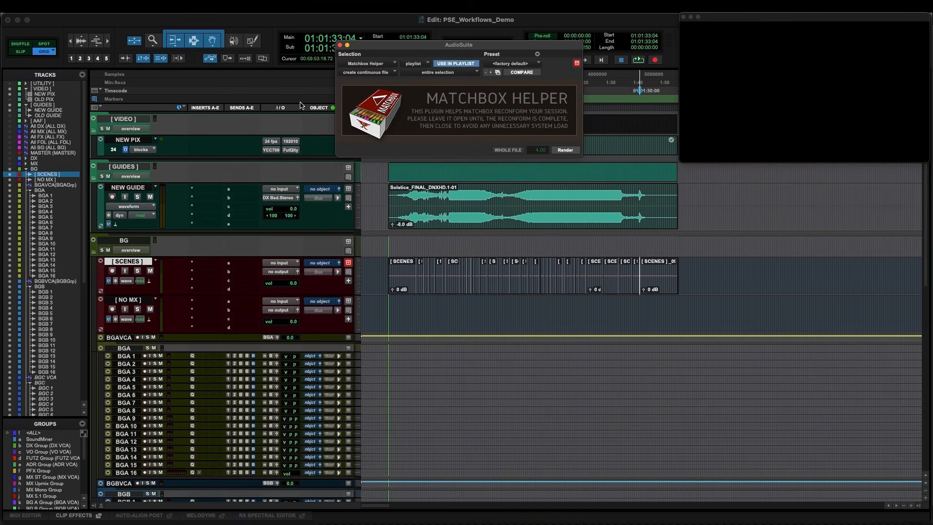
{"action": "left_click", "coordinate": [340, 45]}
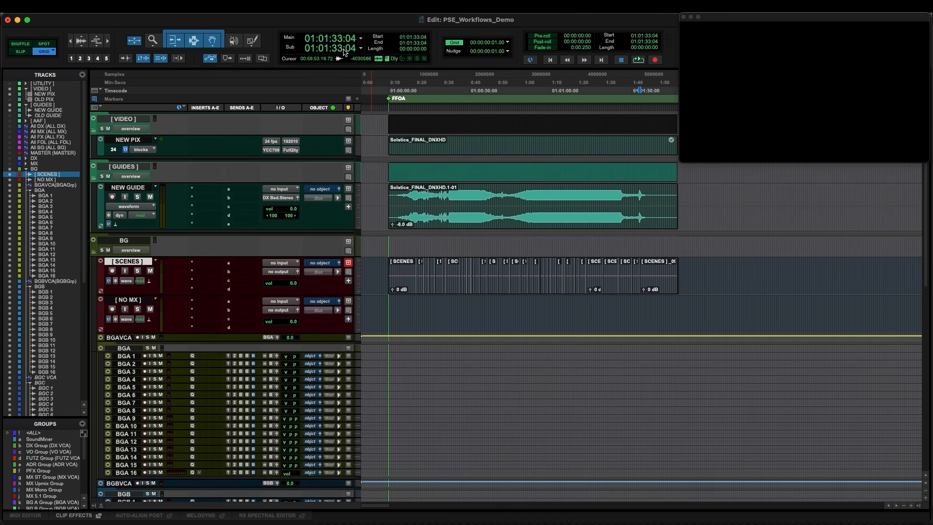
Group the shots of the second scene on the SCENES track into a single clip group
{"action": "left_click", "coordinate": [400, 276]}
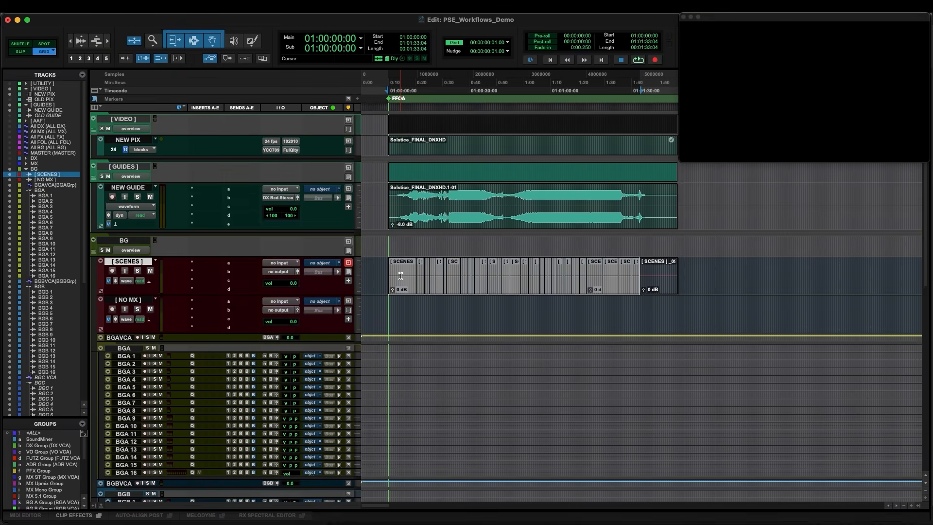
{"action": "double_click", "coordinate": [406, 274]}
{"action": "left_click", "coordinate": [425, 273], "text": "shift"}
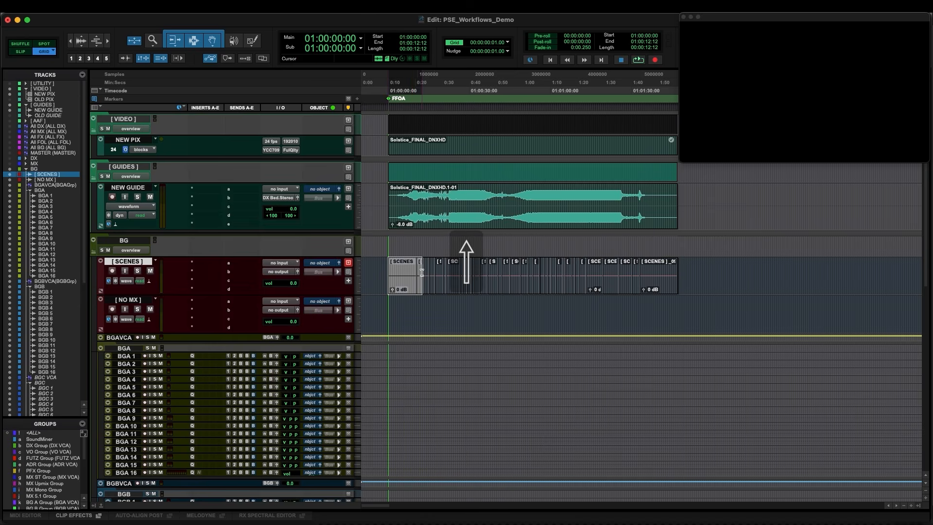
{"action": "left_click_drag", "start_coordinate": [424, 272], "coordinate": [420, 273]}
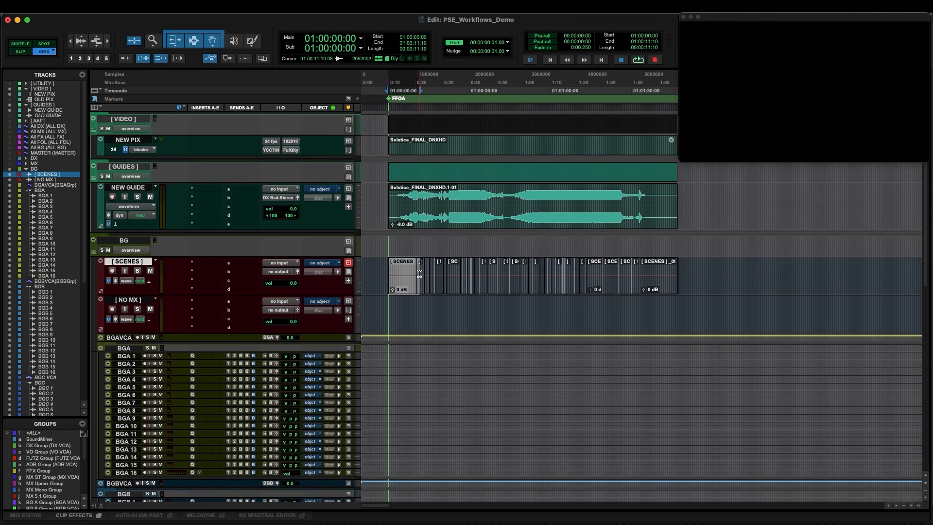
{"action": "double_click", "coordinate": [421, 273]}
{"action": "left_click_drag", "start_coordinate": [427, 275], "coordinate": [462, 276]}
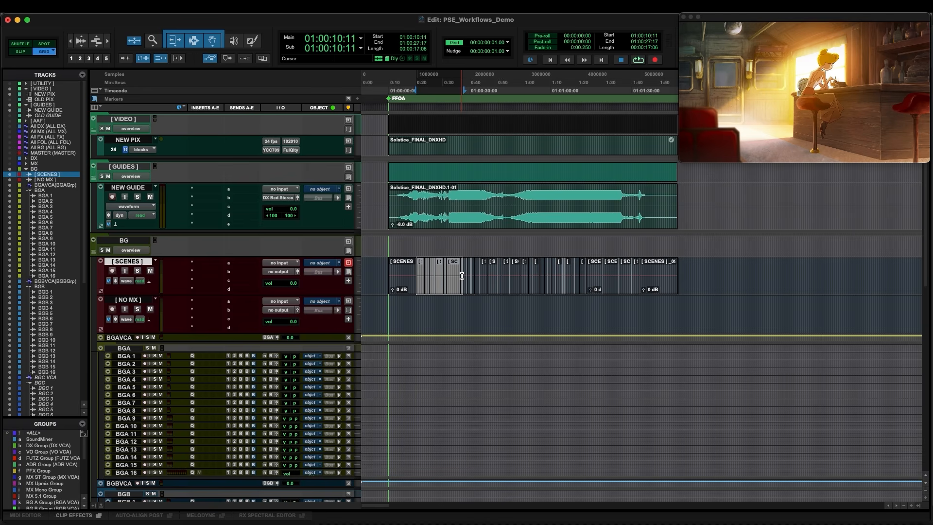
{"action": "key", "text": "super+alt+g"}
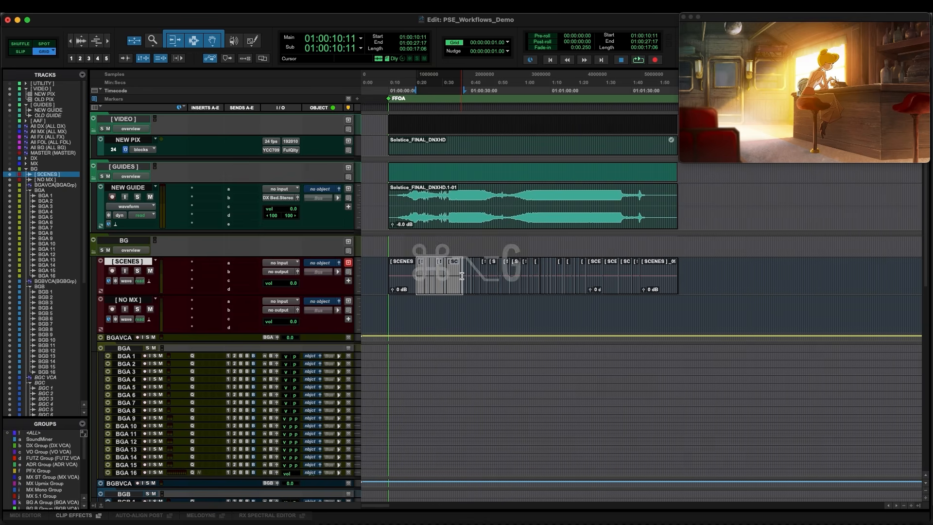
Consolidate the shots of the next scene into a single clip
{"action": "key", "text": "super+bracketright"}
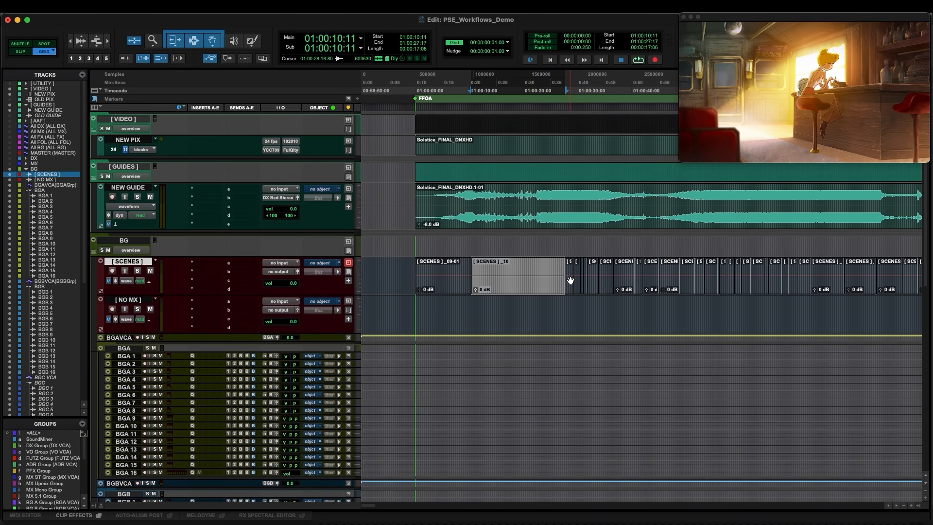
{"action": "left_click_drag", "start_coordinate": [570, 265], "coordinate": [611, 273]}
{"action": "key", "text": "shift+Tab"}
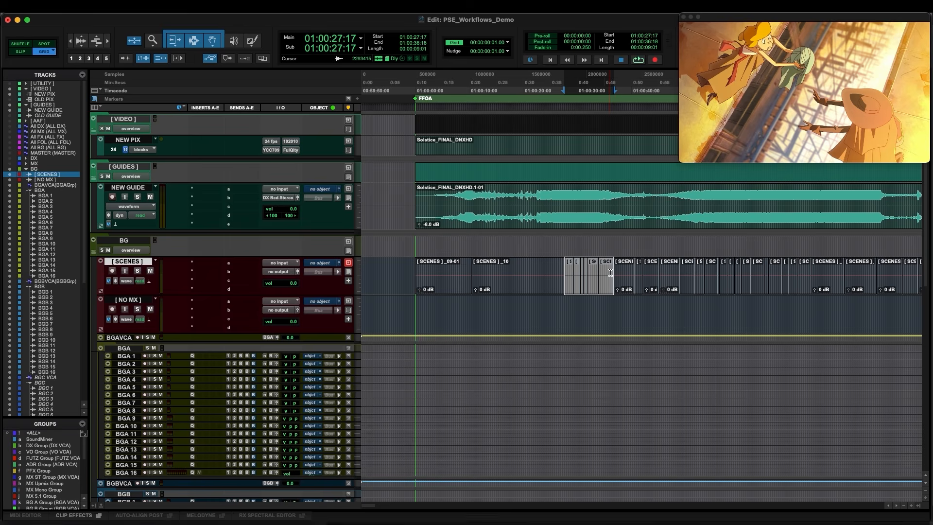
{"action": "key", "text": "alt+shift+3"}
Consolidate the following scene's shots into a single clip
{"action": "double_click", "coordinate": [631, 271]}
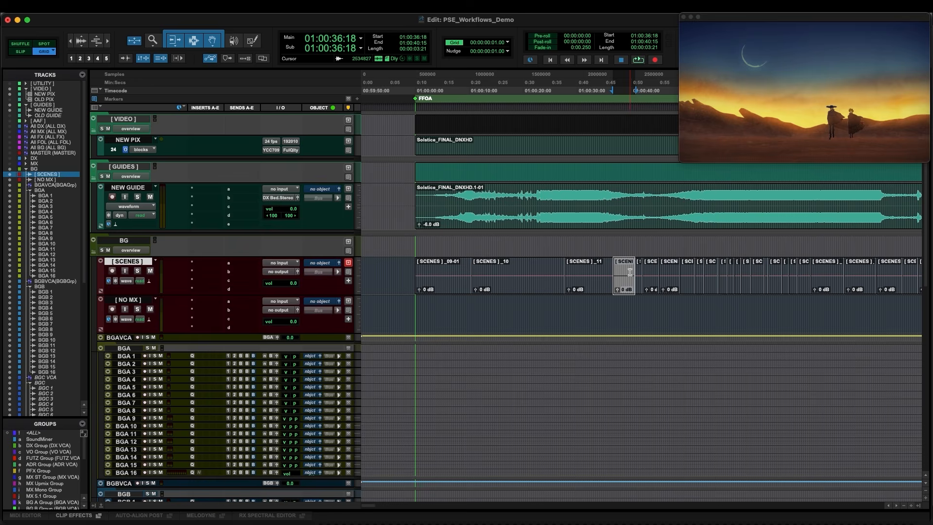
{"action": "left_click_drag", "start_coordinate": [639, 274], "coordinate": [741, 274]}
{"action": "key", "text": "shift+Tab"}
{"action": "key", "text": "alt+shift+3"}
Consolidate the shots of the next scene into one clip on the SCENES track
{"action": "double_click", "coordinate": [712, 273]}
{"action": "left_click", "coordinate": [714, 273]}
{"action": "key", "text": "t"}
{"action": "key", "text": "t"}
{"action": "key", "text": "shift+Tab"}
{"action": "key", "text": "alt+shift+3"}
Consolidate the remaining scenes' shots into single clips and zoom back out to the whole track
{"action": "double_click", "coordinate": [771, 274]}
{"action": "double_click", "coordinate": [822, 272]}
{"action": "left_click_drag", "start_coordinate": [855, 271], "coordinate": [899, 272]}
{"action": "key", "text": "shift+Tab"}
{"action": "key", "text": "r"}
{"action": "left_click_drag", "start_coordinate": [777, 273], "coordinate": [773, 273]}
Add memory location markers at each scene change along the SCENES track
{"action": "key", "text": "space"}
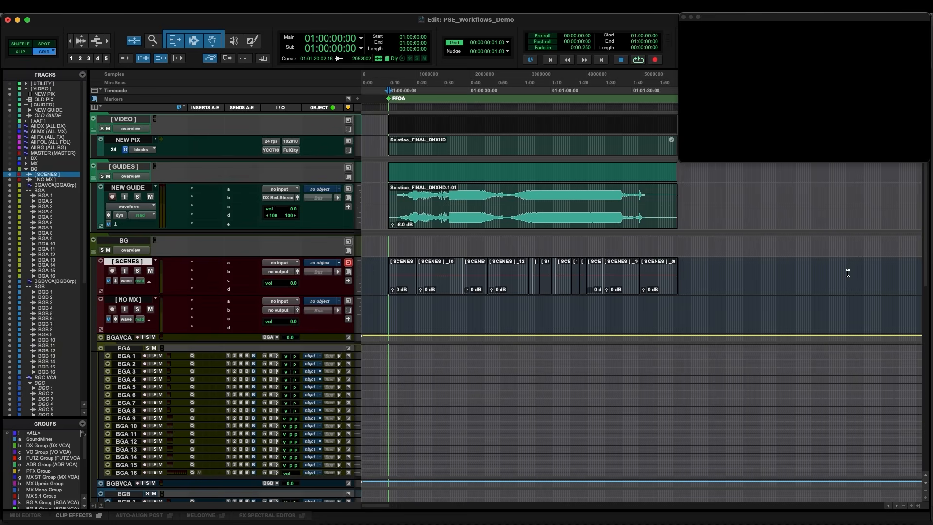
{"action": "key", "text": "Tab"}
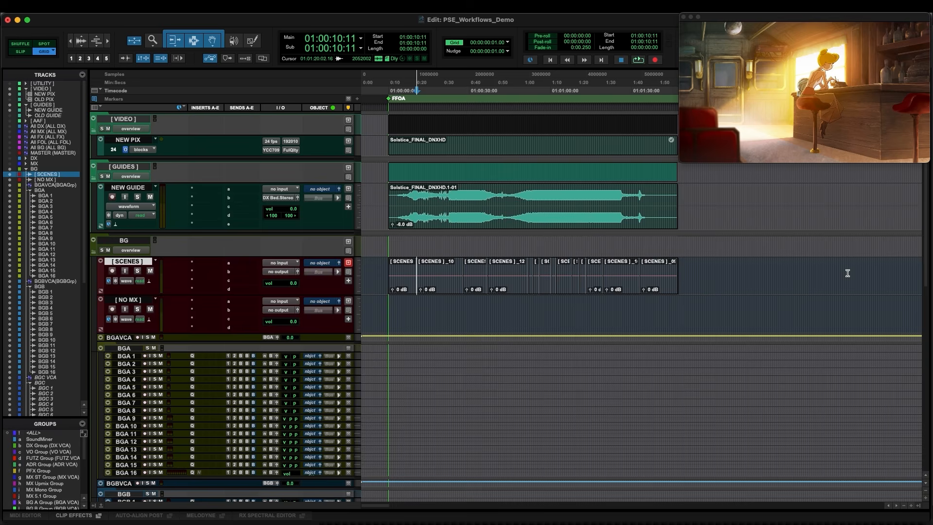
{"action": "key", "text": "KP_Enter"}
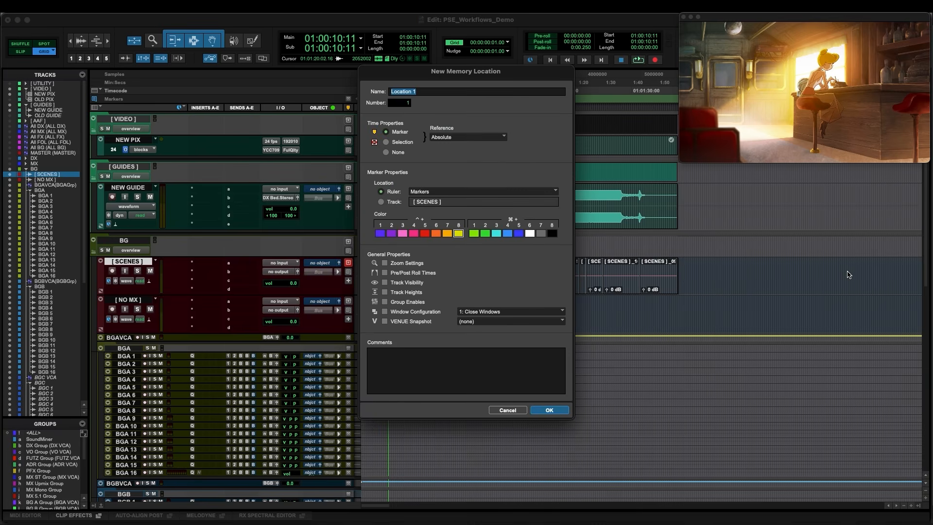
{"action": "key", "text": "Return"}
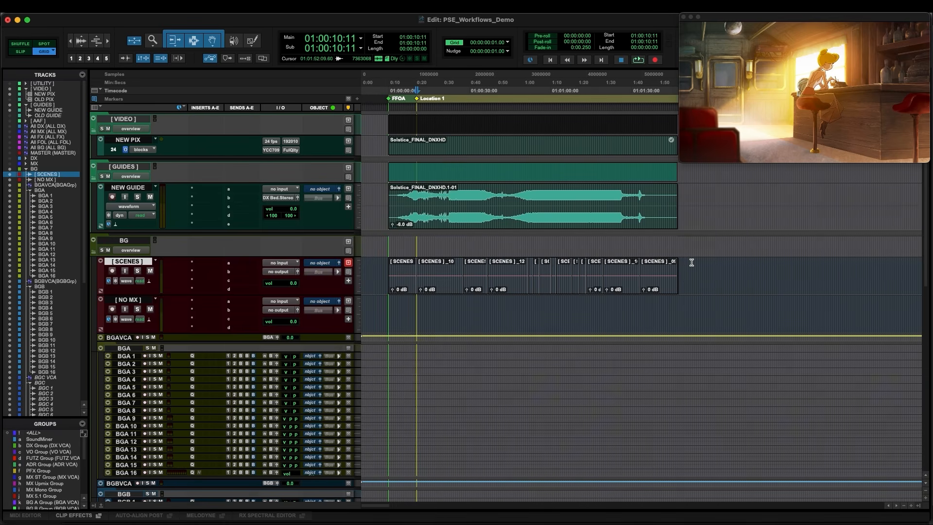
{"action": "key", "text": "space"}
{"action": "key", "text": "space"}
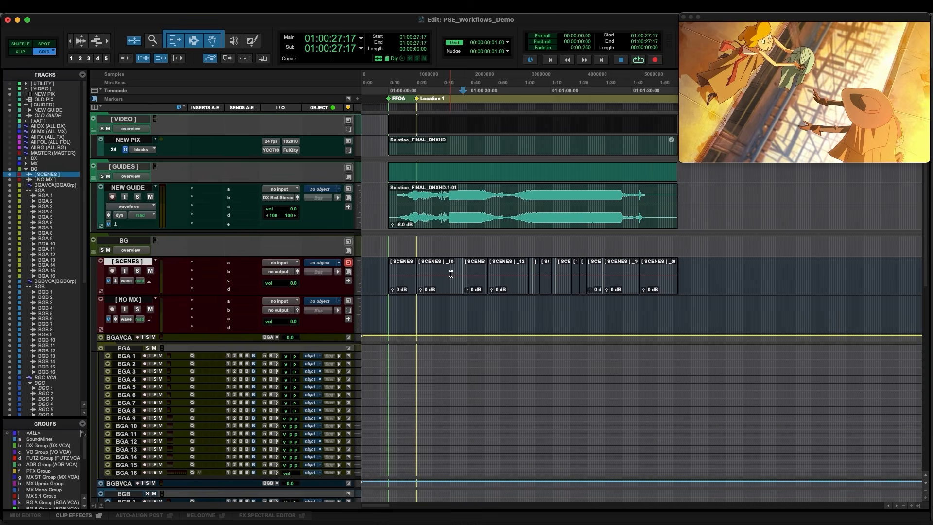
{"action": "key", "text": "KP_Enter"}
{"action": "key", "text": "Return"}
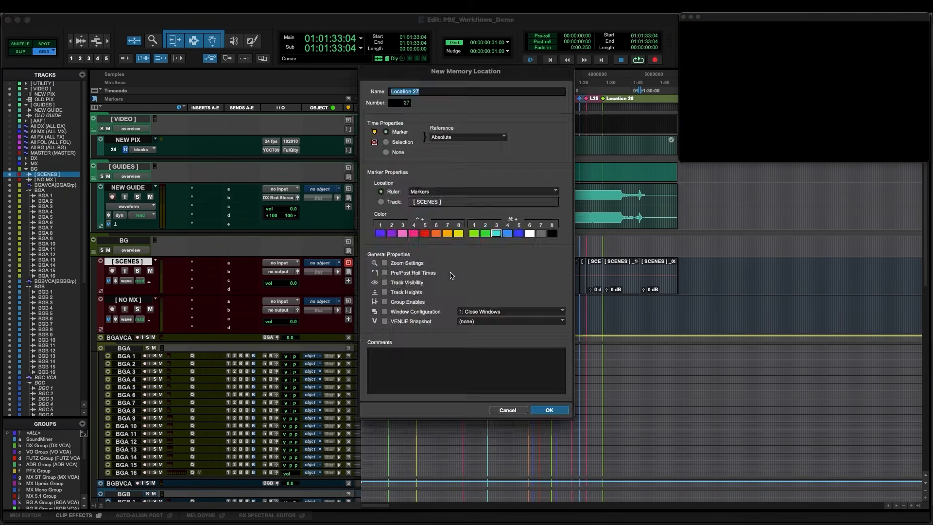
{"action": "key", "text": "Return"}
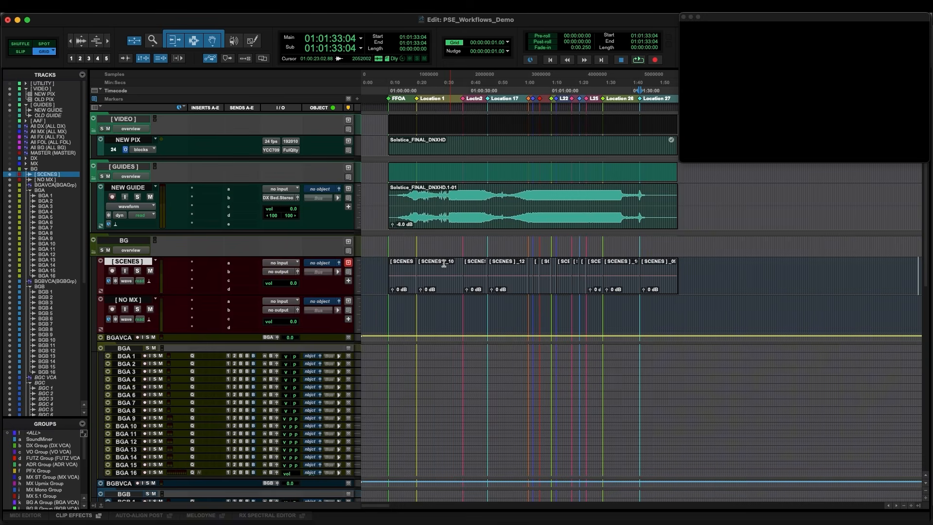
{"action": "key", "text": "Return"}
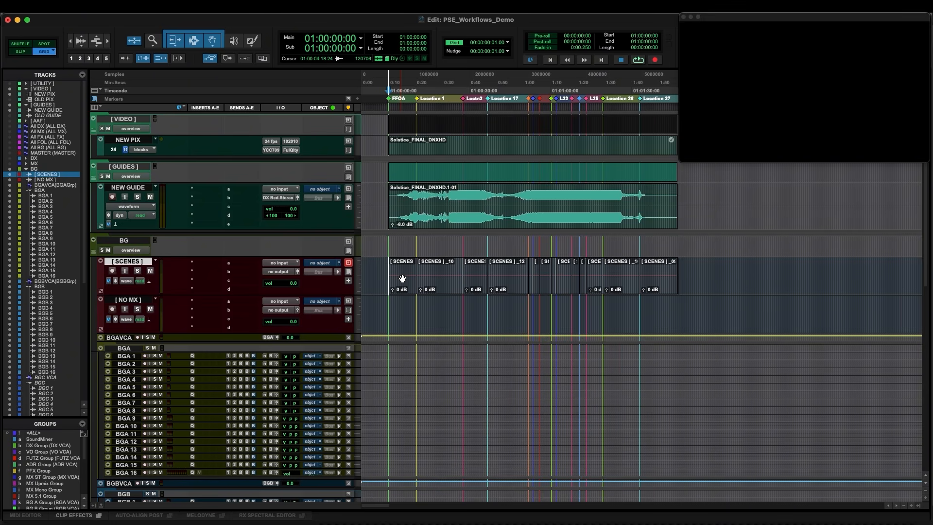
Rename the first scene clip EXT - CANYON, RIVER
{"action": "left_click", "coordinate": [402, 279]}
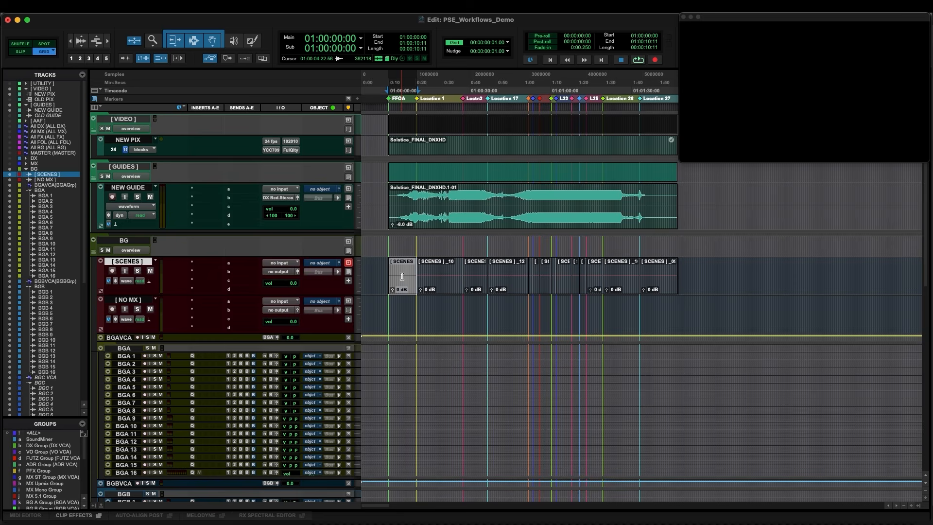
{"action": "double_click", "coordinate": [403, 281]}
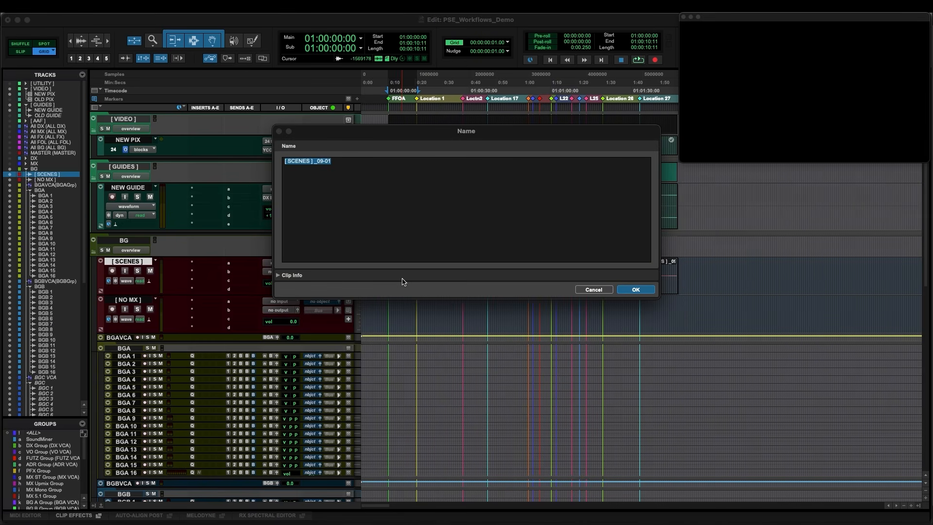
{"action": "type", "text": "EXT - CANYON, RIVER, TRAIN"}
{"action": "key", "text": "Return"}
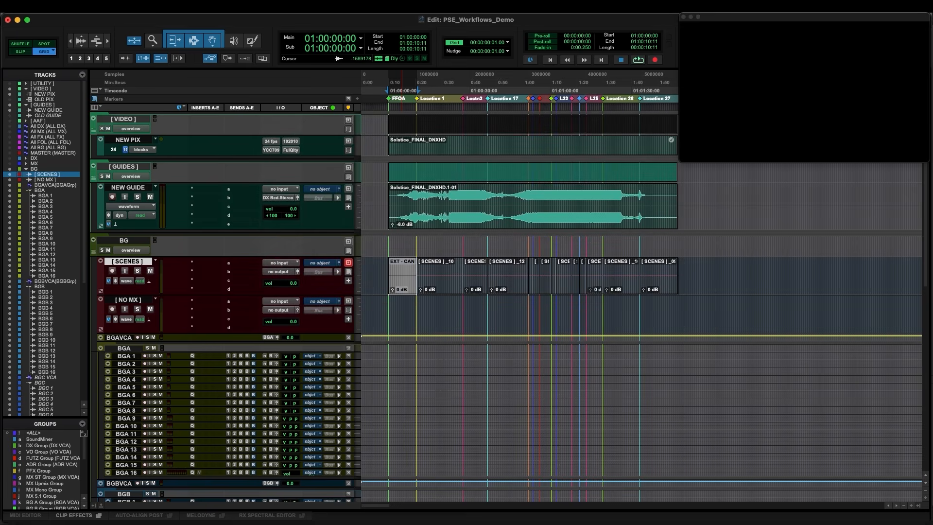
Rename the second scene clip INT - TRAIN CAR
{"action": "left_click", "coordinate": [432, 277]}
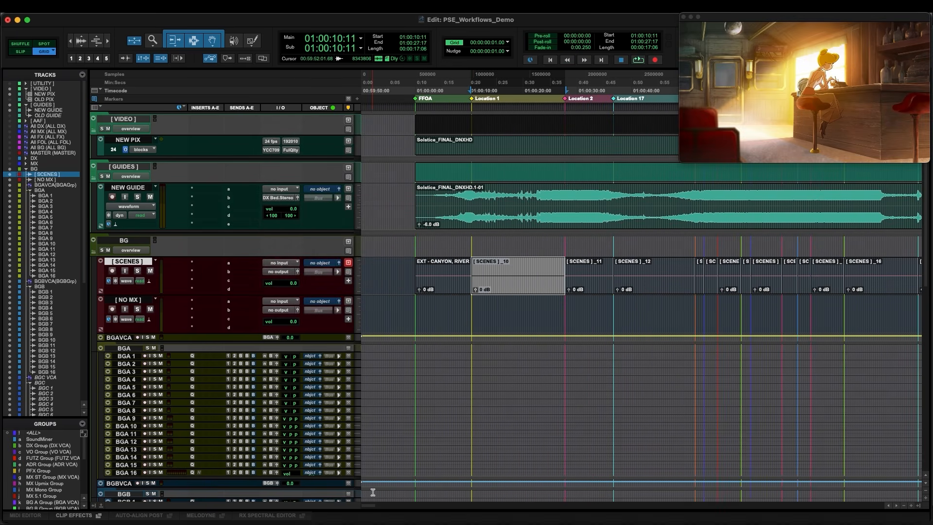
{"action": "left_click_drag", "start_coordinate": [369, 506], "coordinate": [372, 506]}
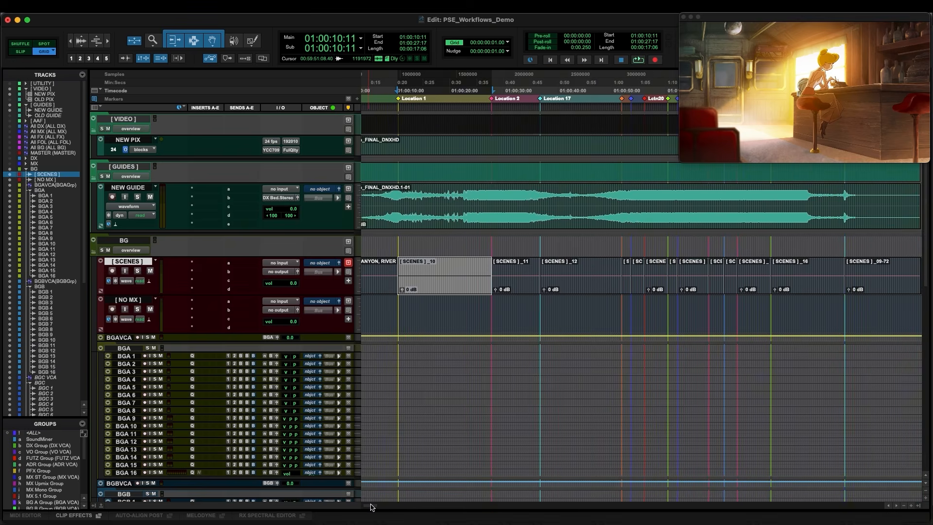
{"action": "left_click", "coordinate": [442, 270]}
{"action": "double_click", "coordinate": [442, 286]}
{"action": "type", "text": "INT - TRAIN CAR"}
{"action": "key", "text": "Return"}
Rename the third scene clip EXT - TRAIN
{"action": "double_click", "coordinate": [516, 283]}
{"action": "type", "text": "EXT - TRAIN"}
{"action": "key", "text": "Return"}
Rename the next two scene clips along the SCENES track with EXT - scene headings
{"action": "double_click", "coordinate": [581, 281]}
{"action": "type", "text": "EXT -"}
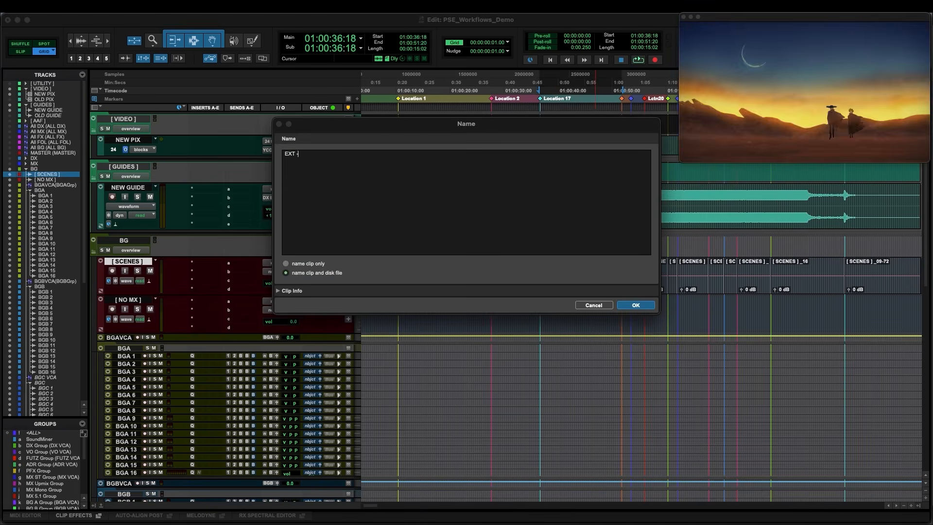
{"action": "key", "text": "Return"}
{"action": "double_click", "coordinate": [626, 281]}
{"action": "key", "text": "Return"}
Rename the following scene clip INT - CAVERN, MINING
{"action": "double_click", "coordinate": [710, 278]}
{"action": "type", "text": "INT - CAVERN, MINING"}
{"action": "key", "text": "Return"}
Rename the next scene clip INT - CAVERN, POOL OF
{"action": "left_click_drag", "start_coordinate": [764, 266], "coordinate": [789, 266]}
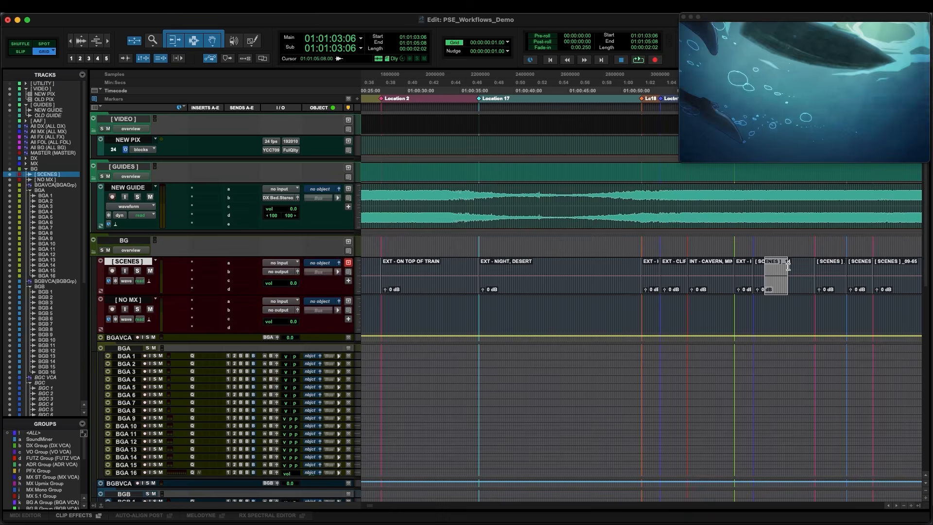
{"action": "double_click", "coordinate": [783, 280]}
{"action": "type", "text": "INT - CAVERN, POOL OF"}
{"action": "key", "text": "Return"}
Rename the next scene clip EXT - CLIFF, MAGICAL
{"action": "double_click", "coordinate": [829, 280]}
{"action": "type", "text": "EXT - CLIFF, MAGICAL"}
{"action": "key", "text": "super+a"}
{"action": "key", "text": "Return"}
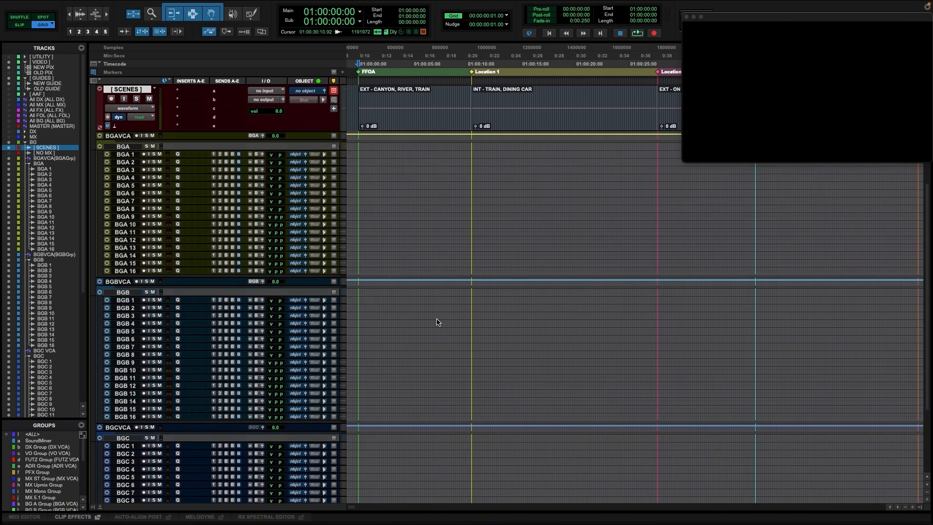
Create empty clip groups on BGA 9 and BGA 10 spanning the EXT - CANYON, RIVER, TRAIN scene
{"action": "left_click", "coordinate": [424, 126]}
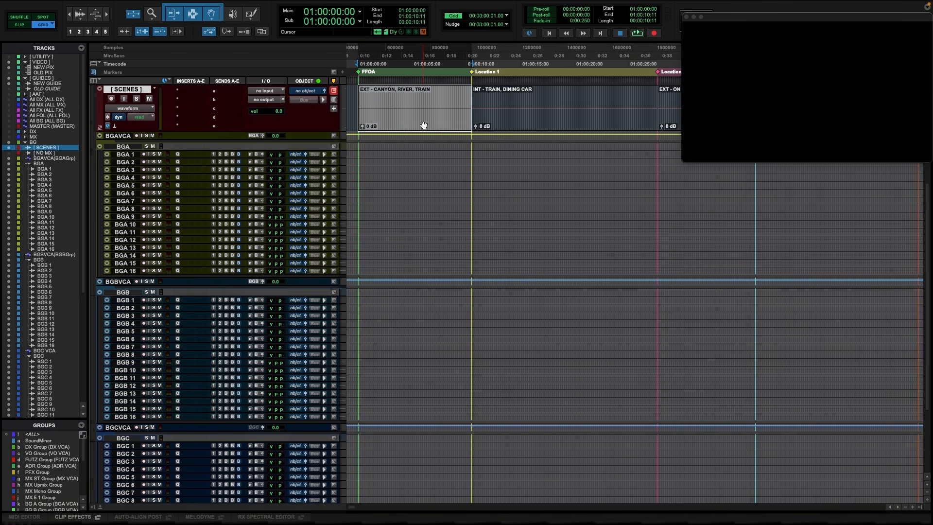
{"action": "key", "text": "semicolon"}
{"action": "key", "text": "semicolon"}
{"action": "key", "text": "semicolon"}
{"action": "key", "text": "semicolon"}
{"action": "key", "text": "semicolon"}
{"action": "key", "text": "semicolon"}
{"action": "key", "text": "semicolon"}
{"action": "key", "text": "semicolon"}
{"action": "key", "text": "semicolon"}
{"action": "key", "text": "semicolon"}
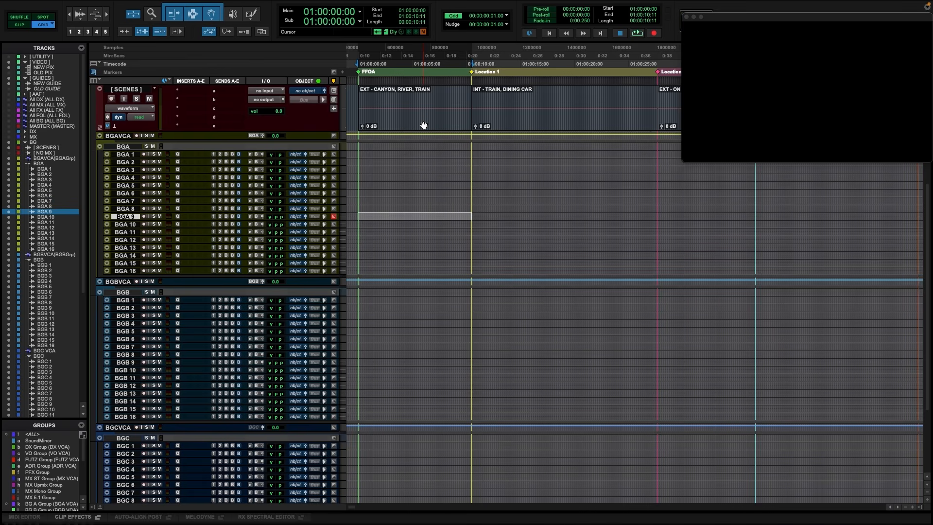
{"action": "key", "text": "super+alt+g"}
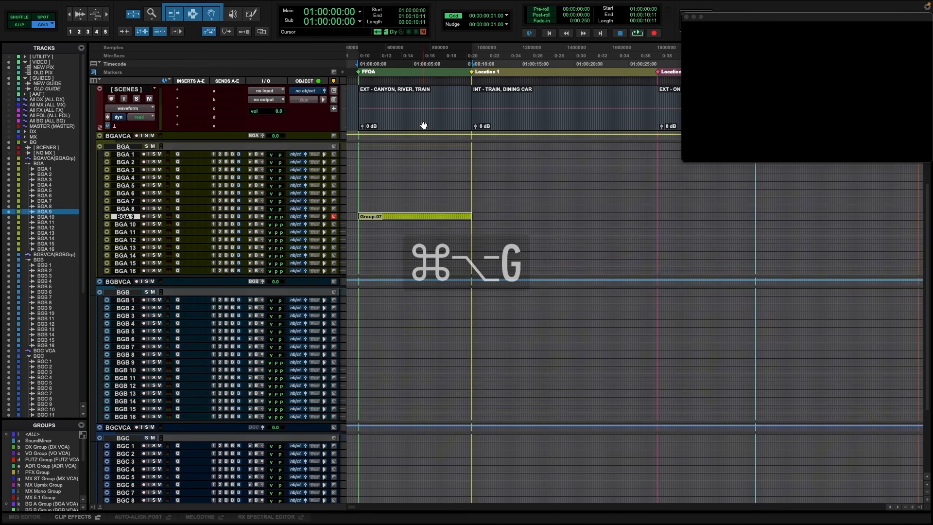
{"action": "key", "text": "semicolon"}
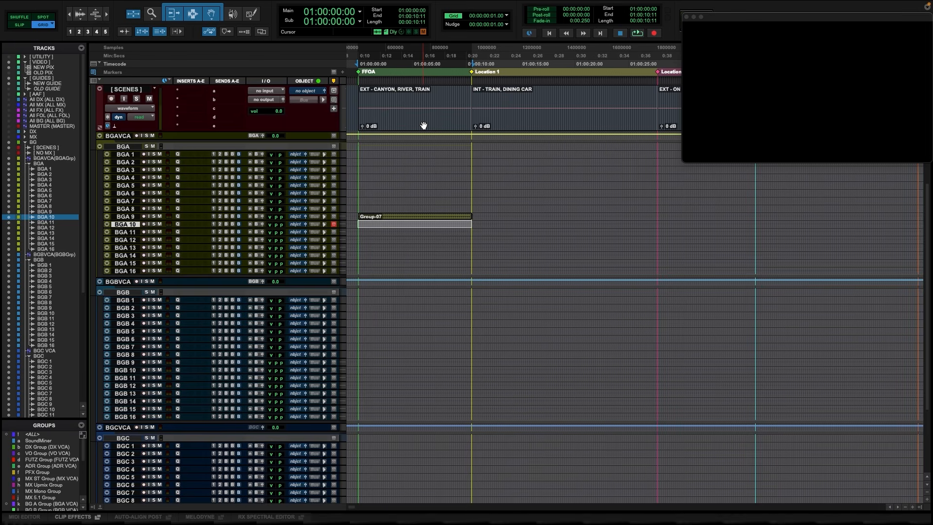
{"action": "key", "text": "super+alt+g"}
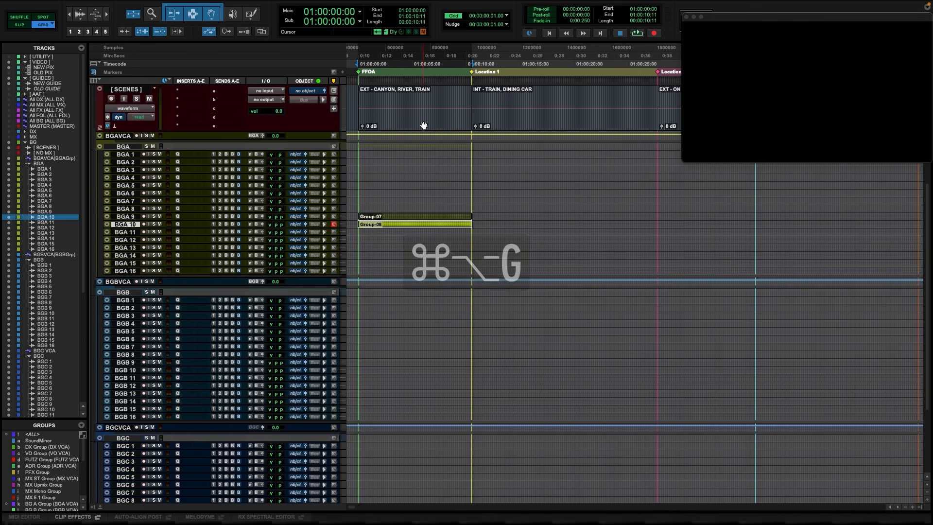
Select the BGA 9 clip group, then switch to Soundminer and search the Ambiences library for desert wind
{"action": "left_click", "coordinate": [407, 219]}
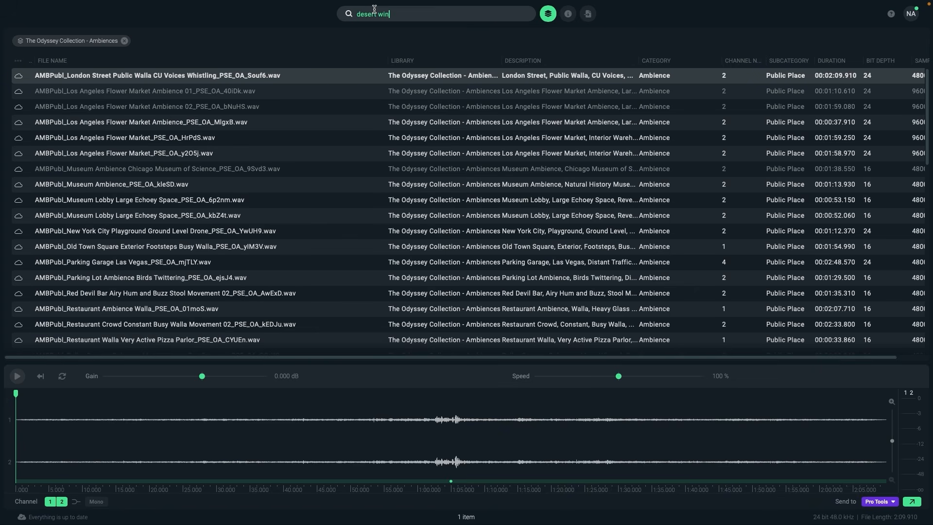
{"action": "type", "text": "d"}
{"action": "key", "text": "Return"}
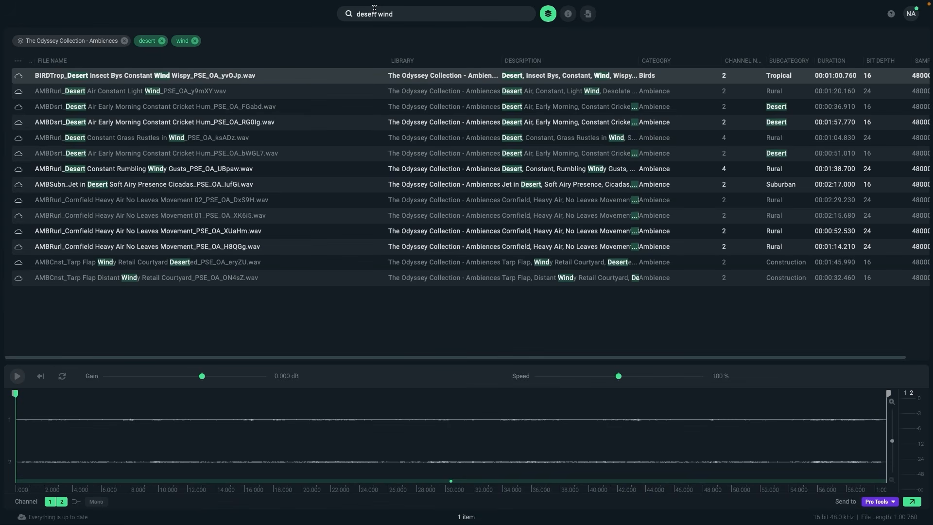
Preview the Desert Insect Bys Constant Wind Wispy file, select a section of its waveform and spot it to Pro Tools
{"action": "key", "text": "space"}
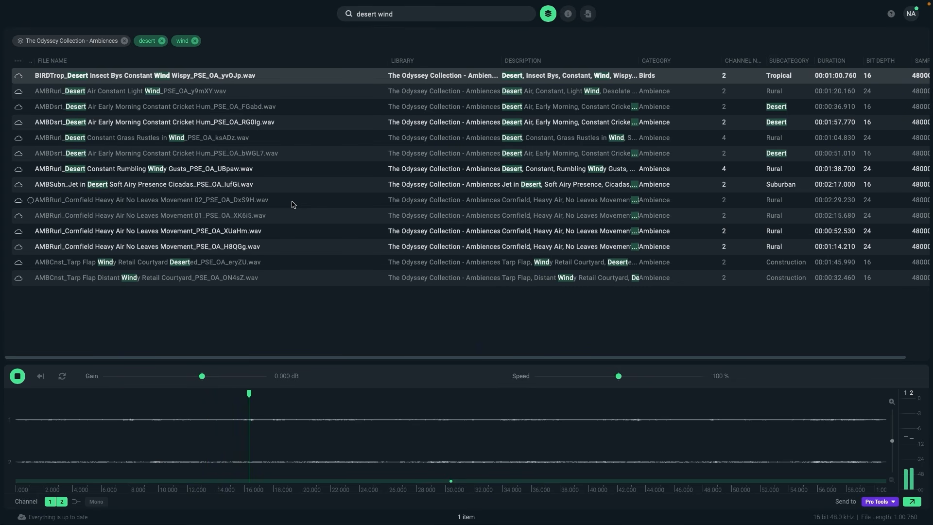
{"action": "key", "text": "space"}
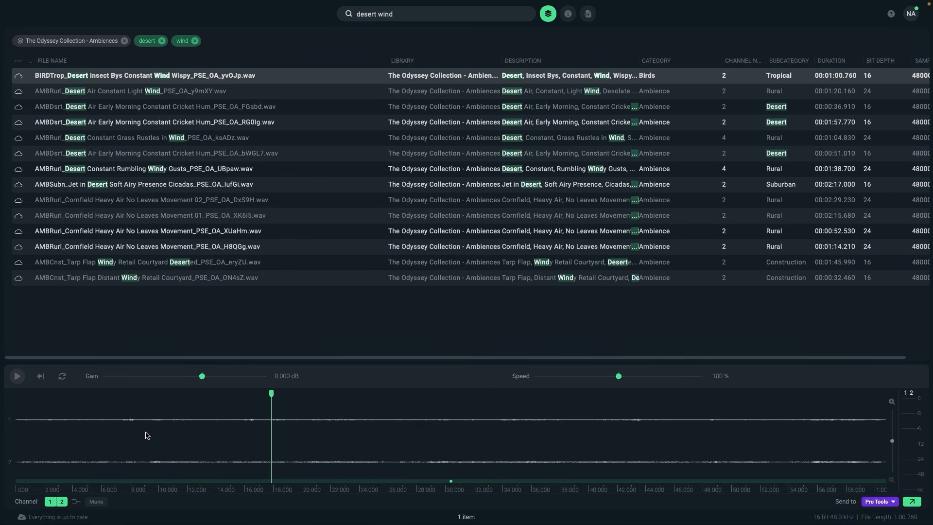
{"action": "left_click_drag", "start_coordinate": [142, 440], "coordinate": [267, 430]}
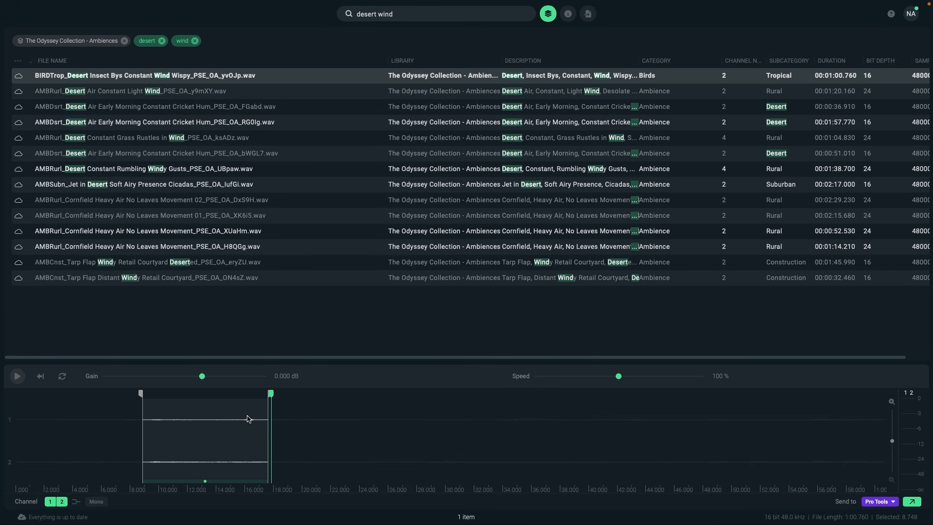
{"action": "key", "text": "s"}
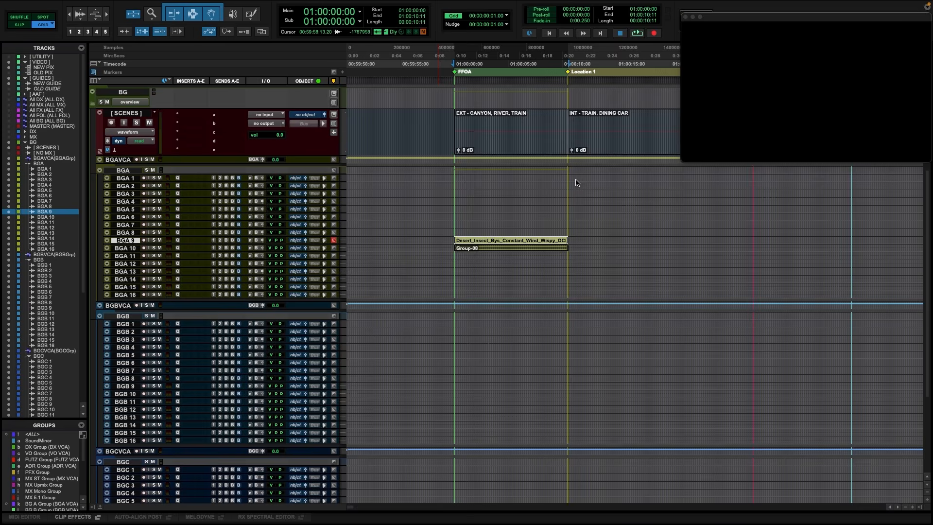
Create empty clip groups on BGB 9 and BGB 10 spanning the INT - TRAIN, DINING CAR scene
{"action": "left_click", "coordinate": [622, 148]}
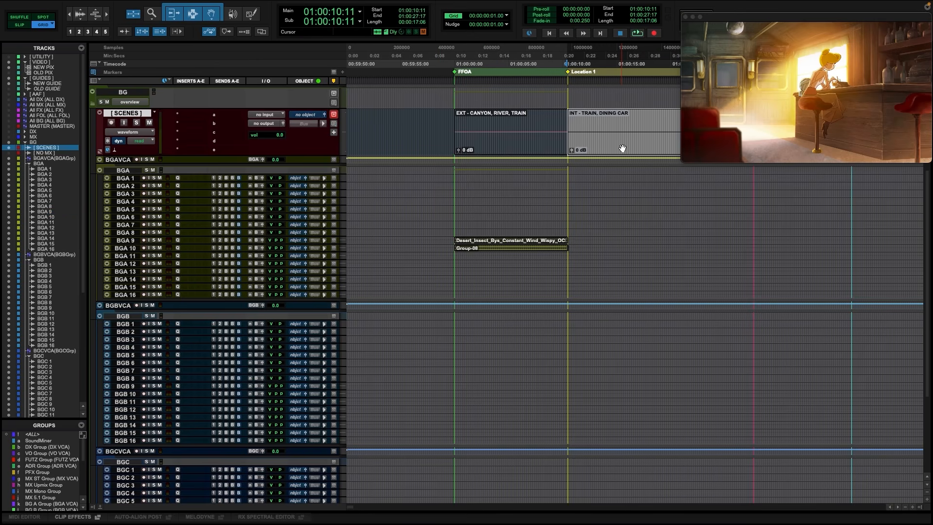
{"action": "key", "text": "semicolon"}
{"action": "key", "text": "semicolon"}
{"action": "key", "text": "semicolon"}
{"action": "key", "text": "semicolon"}
{"action": "key", "text": "semicolon"}
{"action": "key", "text": "semicolon"}
{"action": "key", "text": "semicolon"}
{"action": "key", "text": "semicolon"}
{"action": "key", "text": "semicolon"}
{"action": "key", "text": "semicolon"}
{"action": "key", "text": "semicolon"}
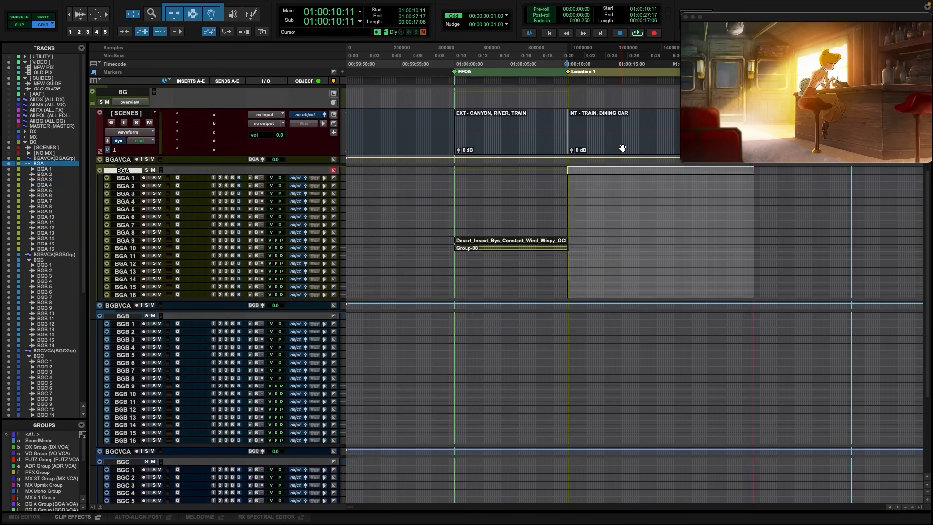
{"action": "key", "text": "semicolon"}
{"action": "key", "text": "semicolon"}
{"action": "key", "text": "semicolon"}
{"action": "key", "text": "semicolon"}
{"action": "key", "text": "semicolon"}
{"action": "key", "text": "semicolon"}
{"action": "key", "text": "semicolon"}
{"action": "key", "text": "semicolon"}
{"action": "key", "text": "semicolon"}
{"action": "key", "text": "semicolon"}
{"action": "key", "text": "semicolon"}
{"action": "key", "text": "semicolon"}
{"action": "key", "text": "semicolon"}
{"action": "key", "text": "semicolon"}
{"action": "key", "text": "semicolon"}
{"action": "key", "text": "semicolon"}
{"action": "key", "text": "semicolon"}
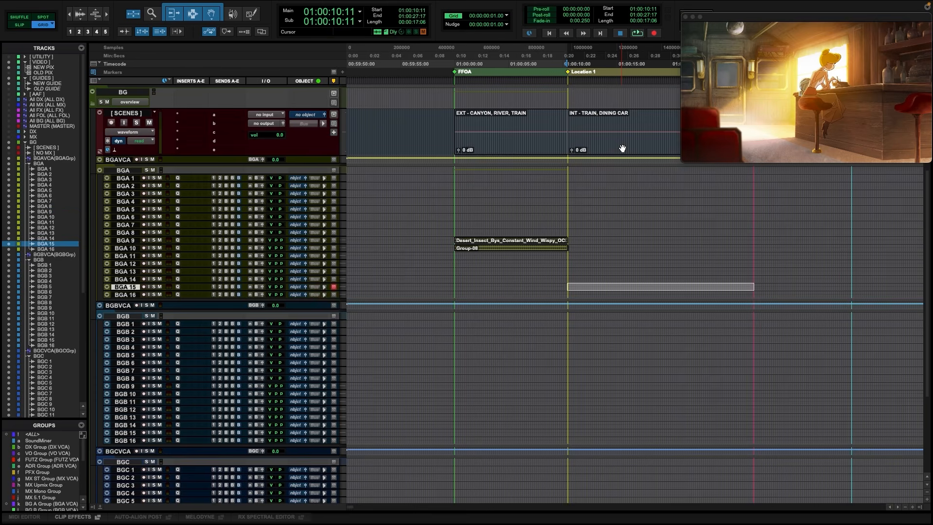
{"action": "key", "text": "semicolon"}
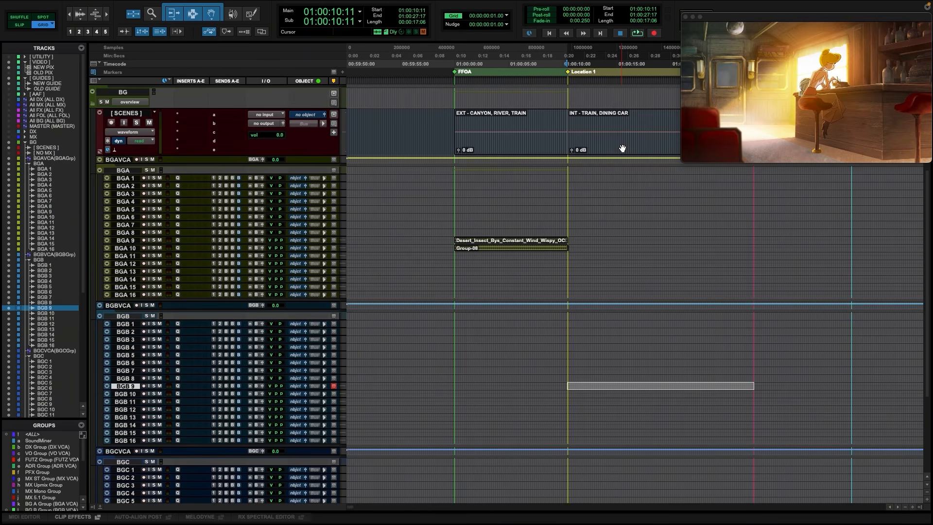
{"action": "key", "text": "super+alt+g"}
{"action": "key", "text": "semicolon"}
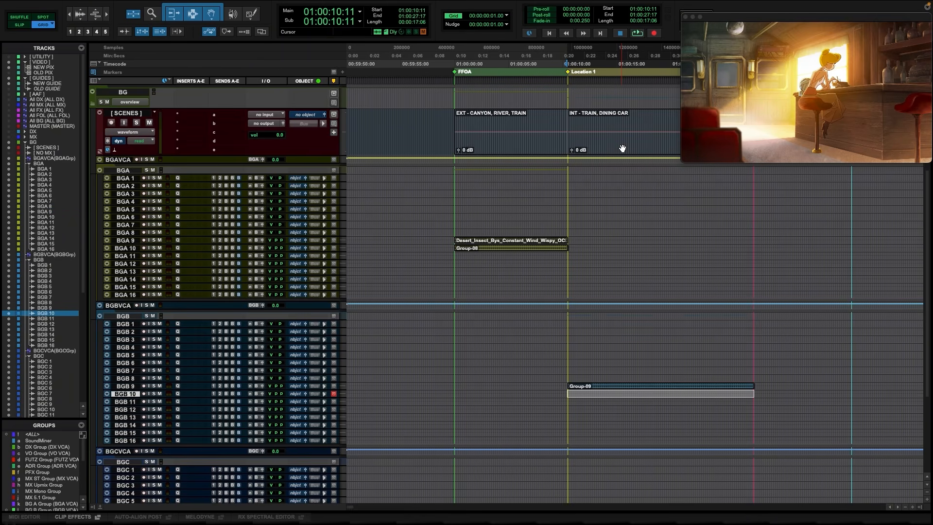
{"action": "key", "text": "super+alt+g"}
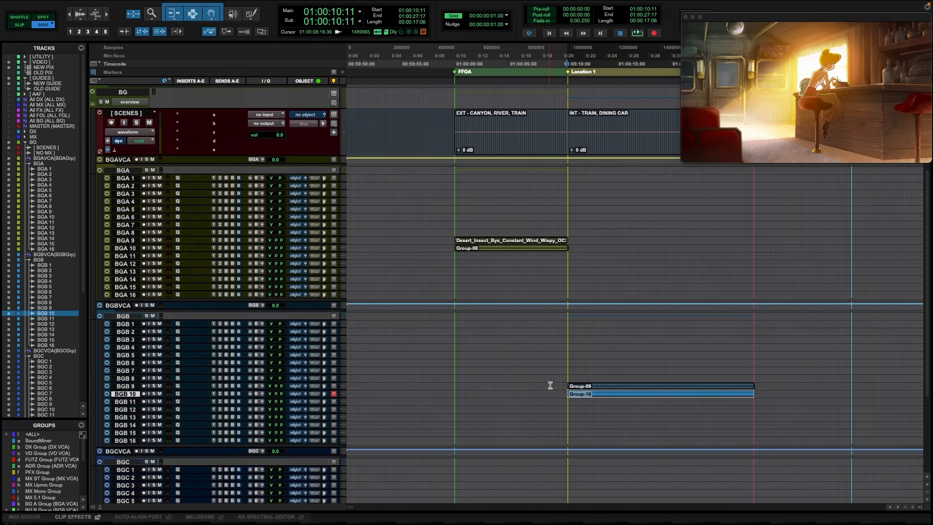
{"action": "left_click_drag", "start_coordinate": [550, 386], "coordinate": [778, 385]}
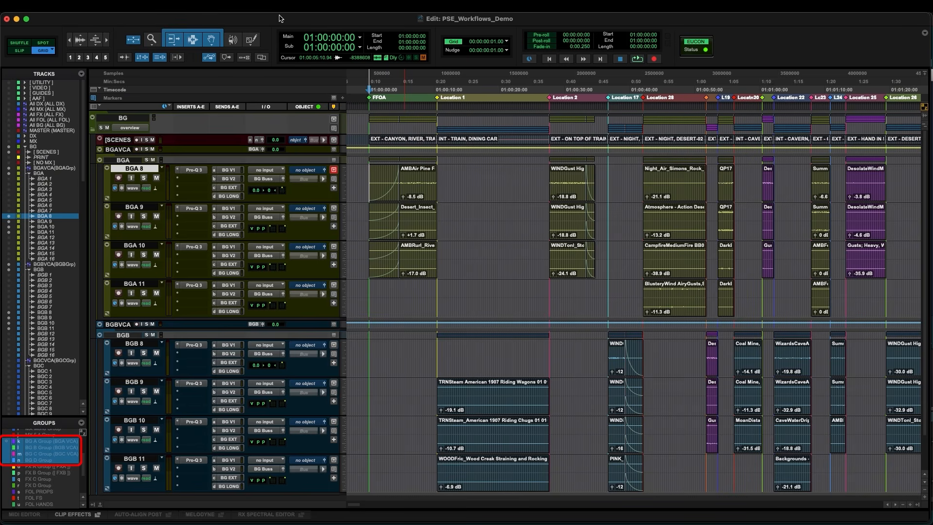
Enable the BG edit groups and create fade-outs on the BGA clips ending at the INT - TRAIN, DINING CAR scene change
{"action": "key", "text": "super+shift+g"}
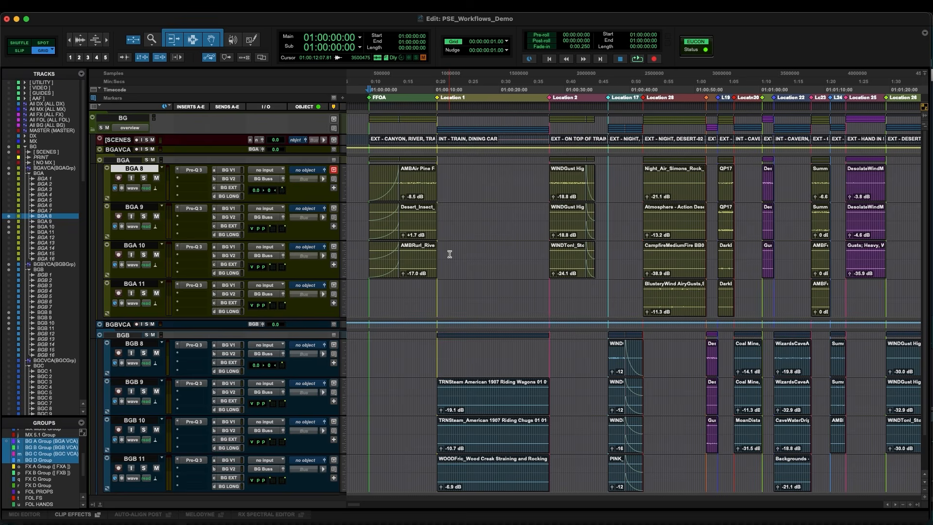
{"action": "left_click_drag", "start_coordinate": [450, 255], "coordinate": [458, 254]}
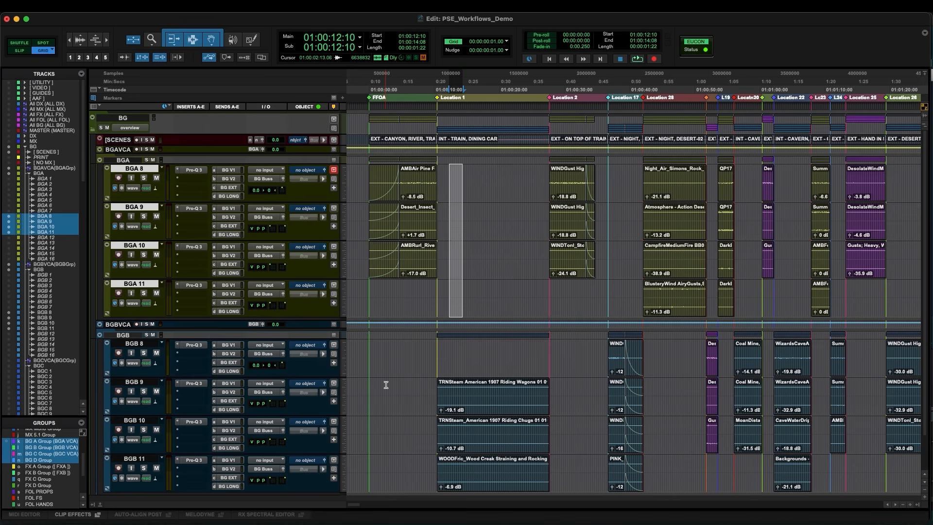
{"action": "left_click_drag", "start_coordinate": [386, 385], "coordinate": [431, 388]}
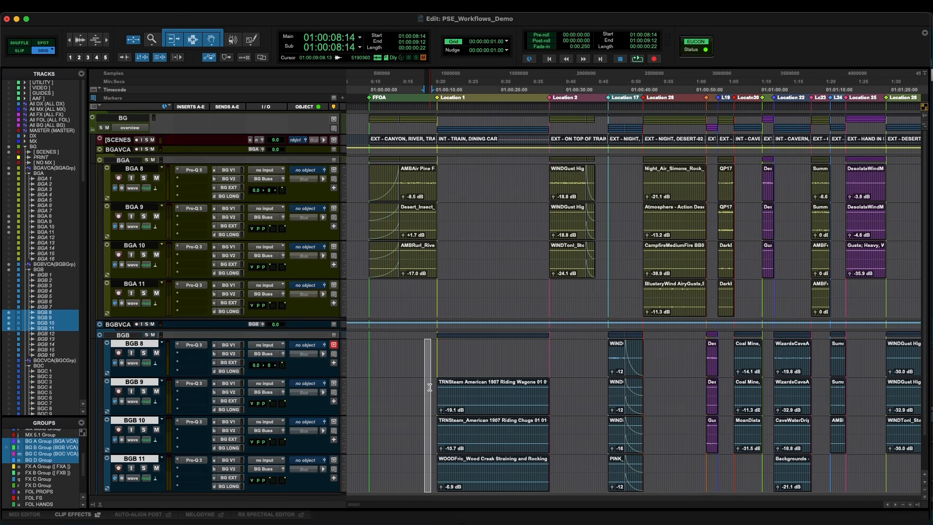
{"action": "left_click", "coordinate": [436, 295]}
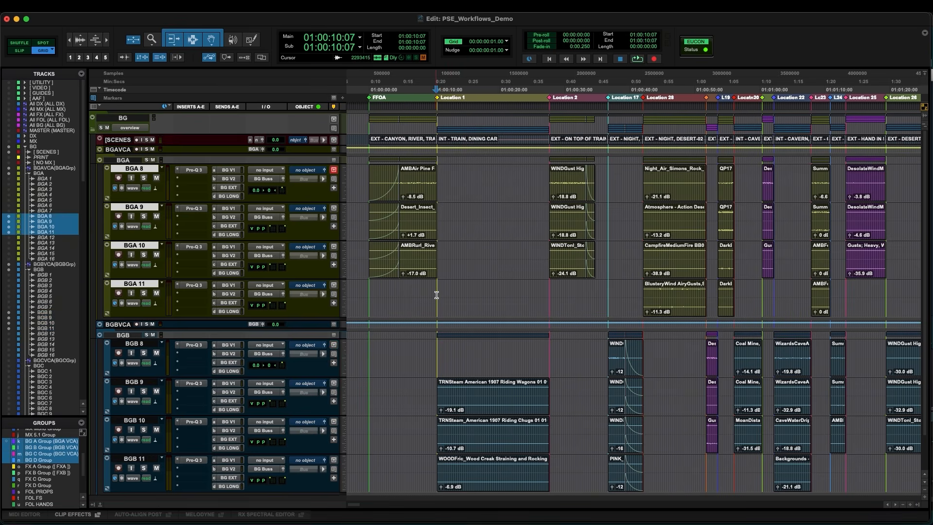
{"action": "key", "text": "t"}
{"action": "key", "text": "t"}
{"action": "key", "text": "t"}
{"action": "key", "text": "t"}
{"action": "key", "text": "t"}
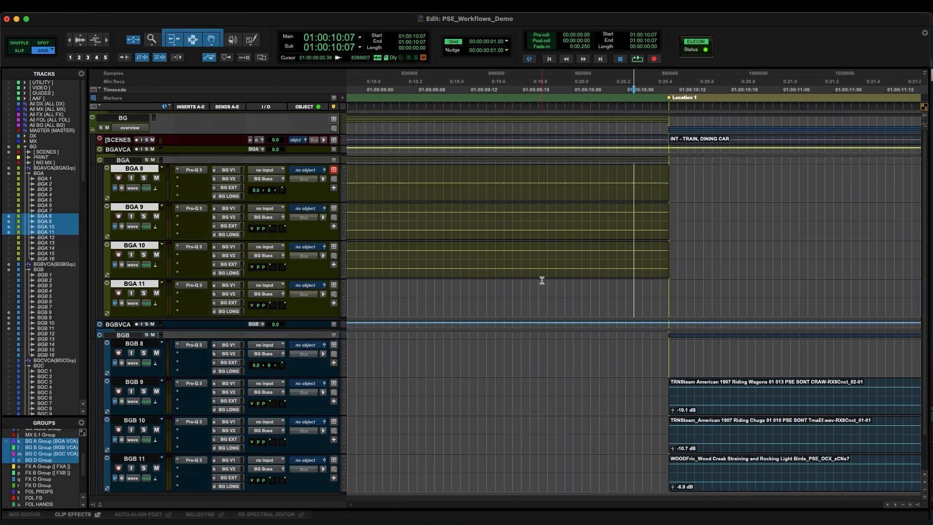
{"action": "left_click", "coordinate": [659, 172]}
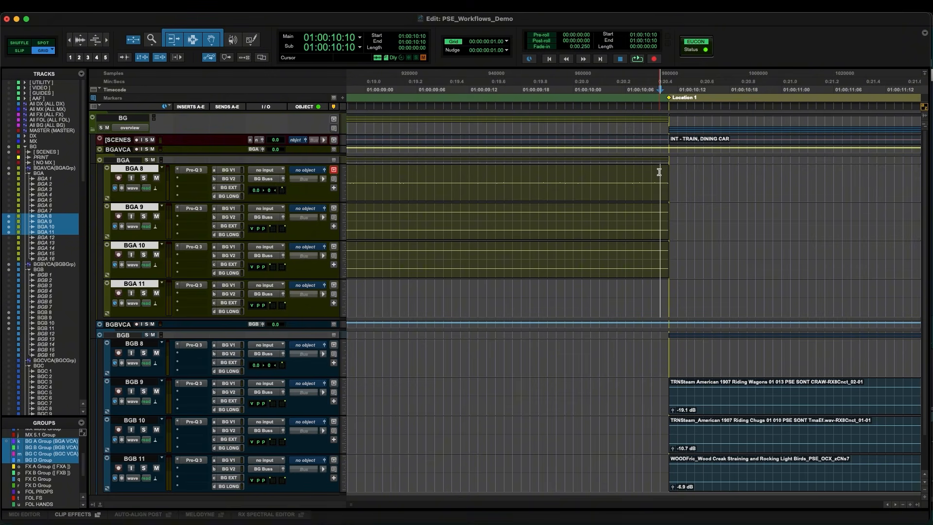
{"action": "key", "text": "g"}
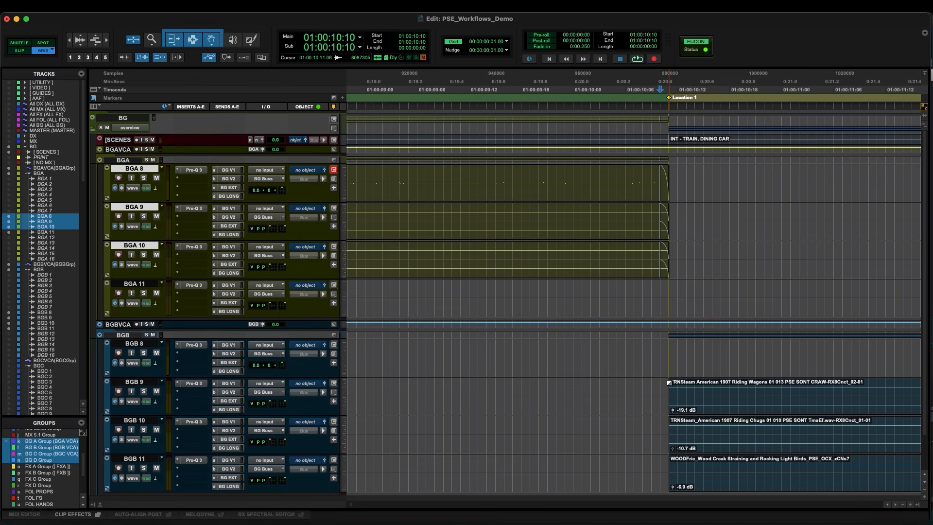
Create fade-ins on the BGB clips leading into the INT - TRAIN, DINING CAR scene change
{"action": "left_click", "coordinate": [667, 383]}
{"action": "left_click_drag", "start_coordinate": [659, 392], "coordinate": [659, 392]}
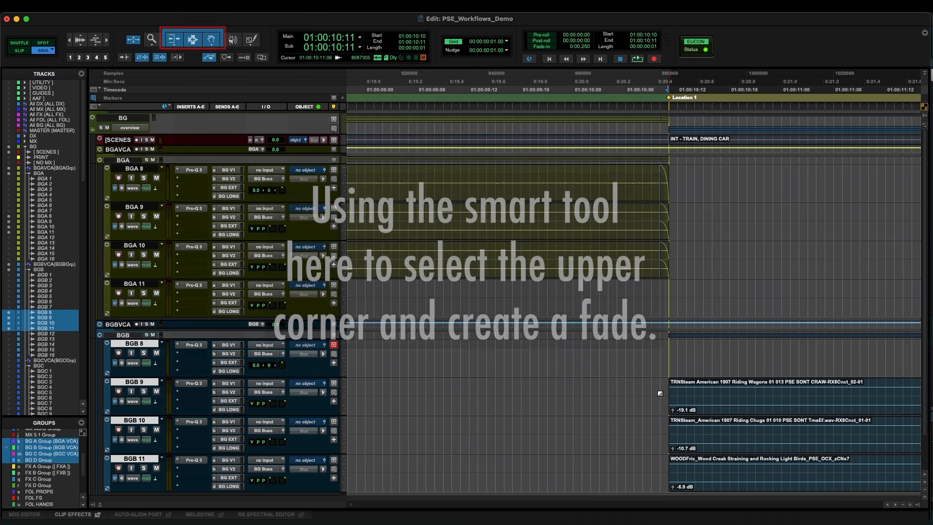
{"action": "left_click", "coordinate": [624, 392]}
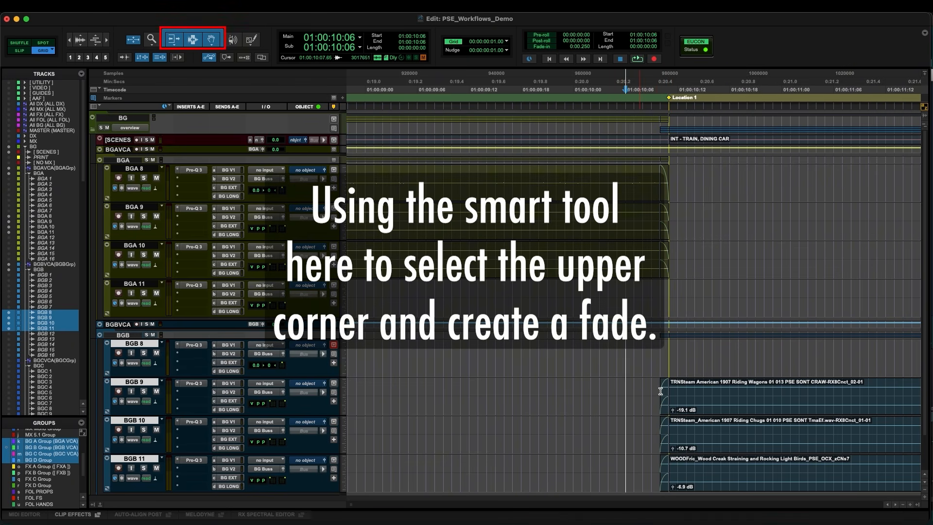
{"action": "key", "text": "Tab"}
{"action": "key", "text": "Tab"}
{"action": "key", "text": "t"}
{"action": "key", "text": "t"}
{"action": "key", "text": "t"}
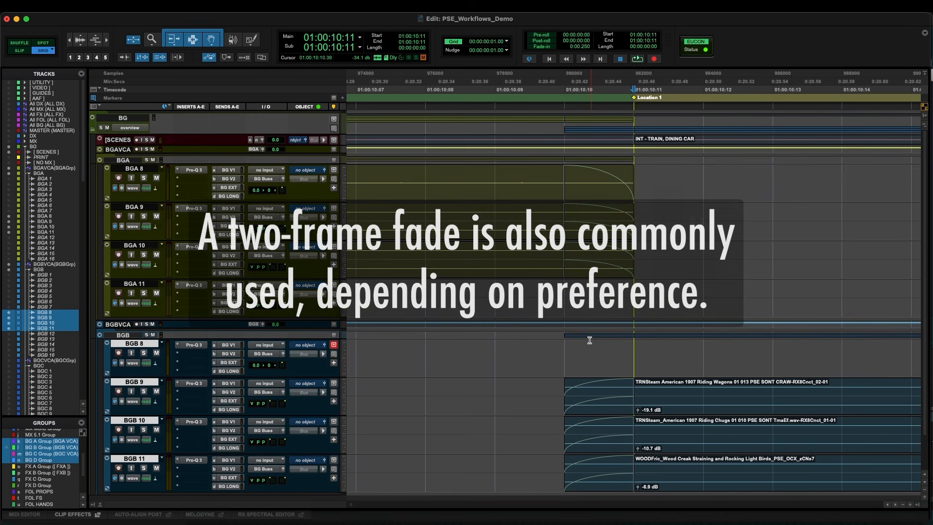
Select across the scene transition on the BGA and BGB tracks and play it back to review the fades
{"action": "key", "text": "r"}
{"action": "key", "text": "r"}
{"action": "key", "text": "r"}
{"action": "key", "text": "r"}
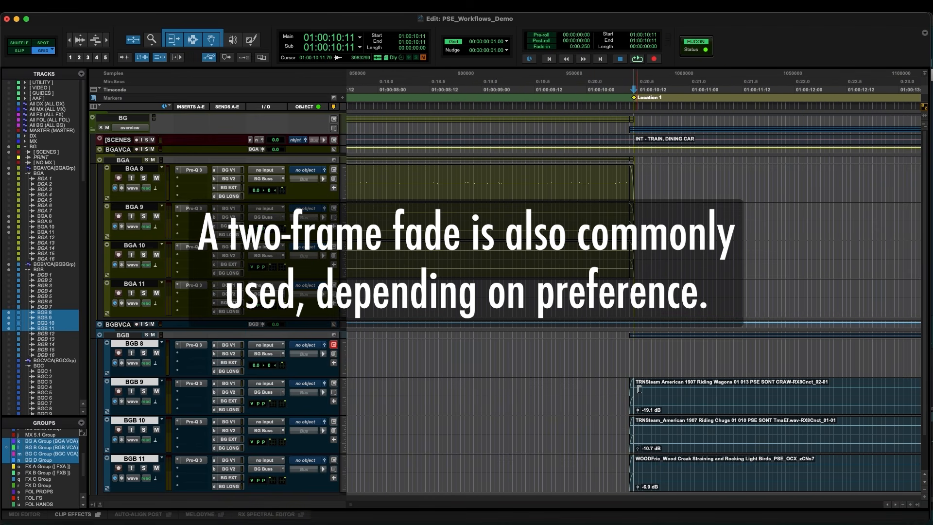
{"action": "key", "text": "r"}
{"action": "key", "text": "r"}
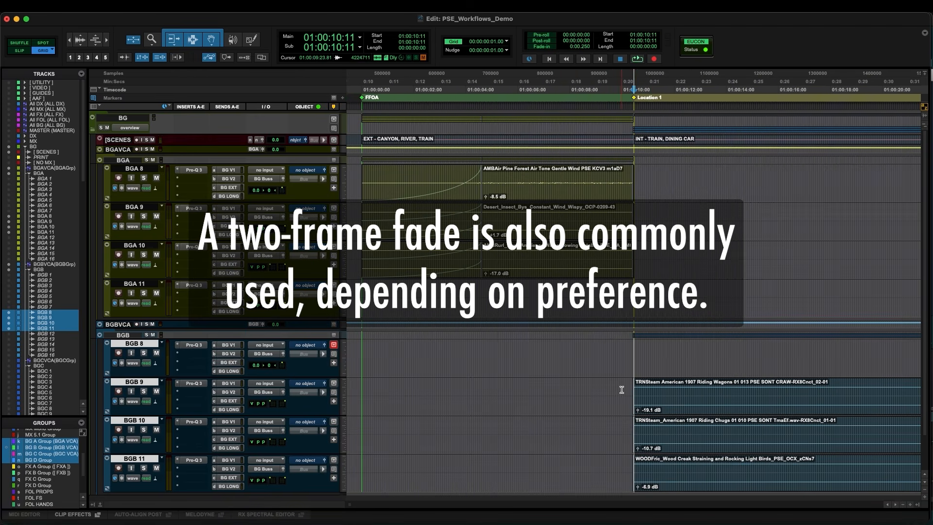
{"action": "left_click", "coordinate": [622, 390]}
{"action": "left_click_drag", "start_coordinate": [582, 173], "coordinate": [704, 486]}
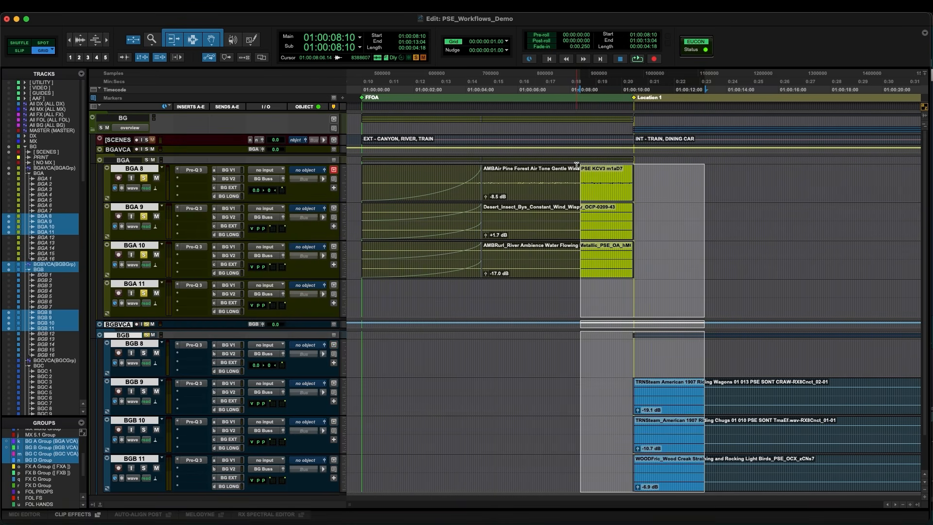
{"action": "key", "text": "space"}
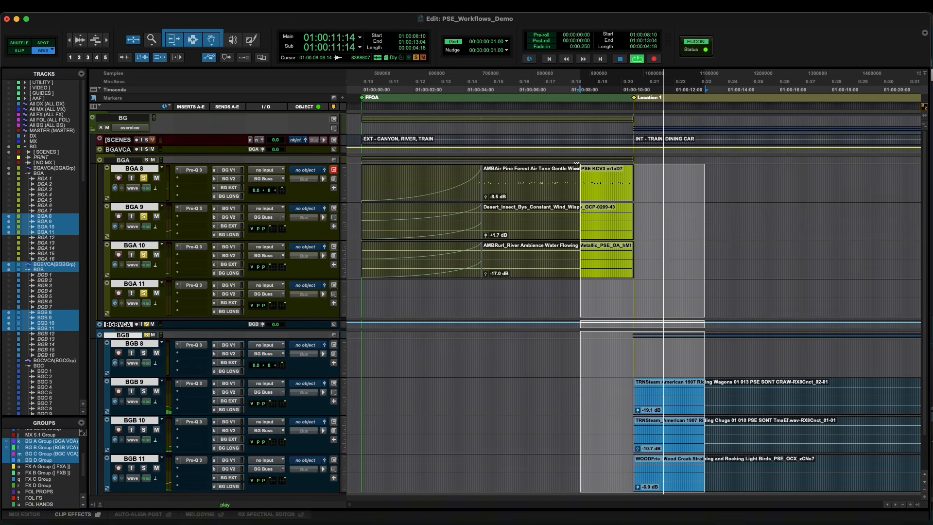
Zoom in on the INT - TRAIN, DINING CAR scene change and inspect the fades and waveforms on the BGA and BGB clips
{"action": "key", "text": "space"}
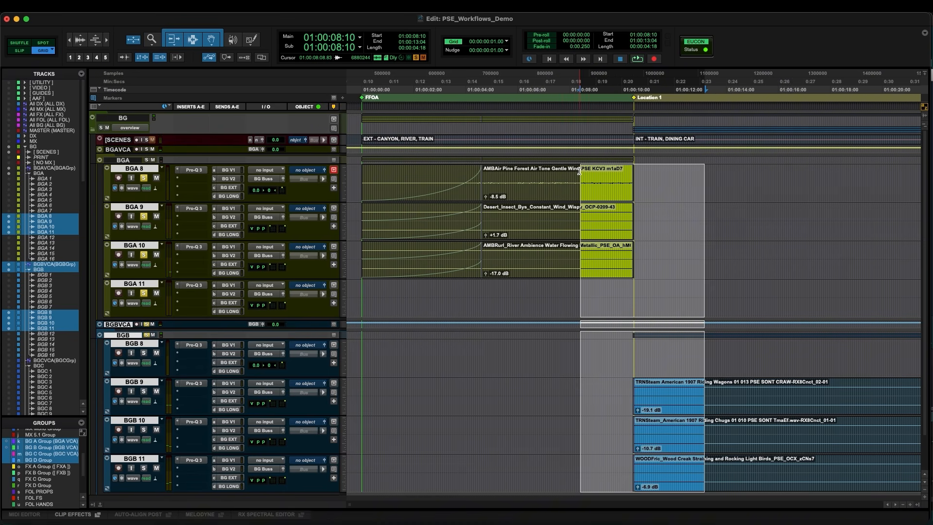
{"action": "left_click", "coordinate": [580, 171]}
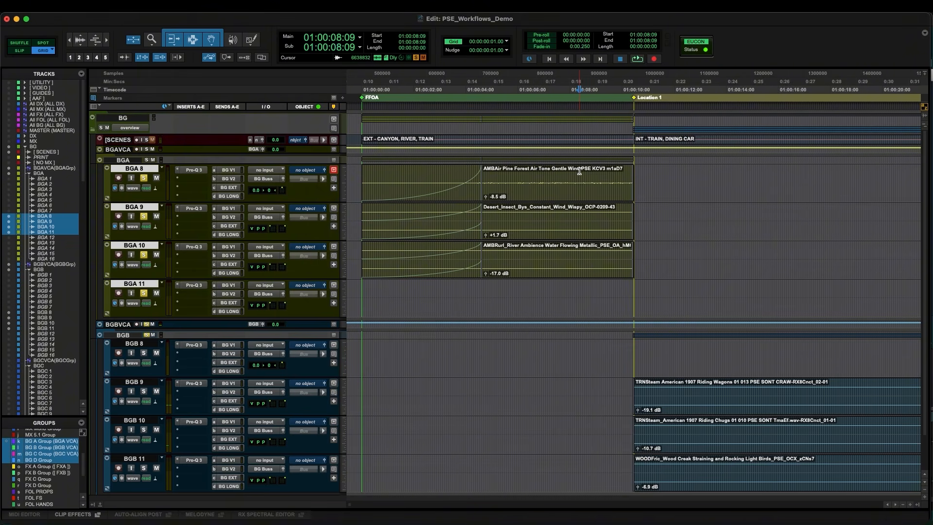
{"action": "left_click", "coordinate": [625, 384]}
{"action": "key", "text": "super+bracketright"}
{"action": "key", "text": "super+bracketright"}
{"action": "key", "text": "super+bracketright"}
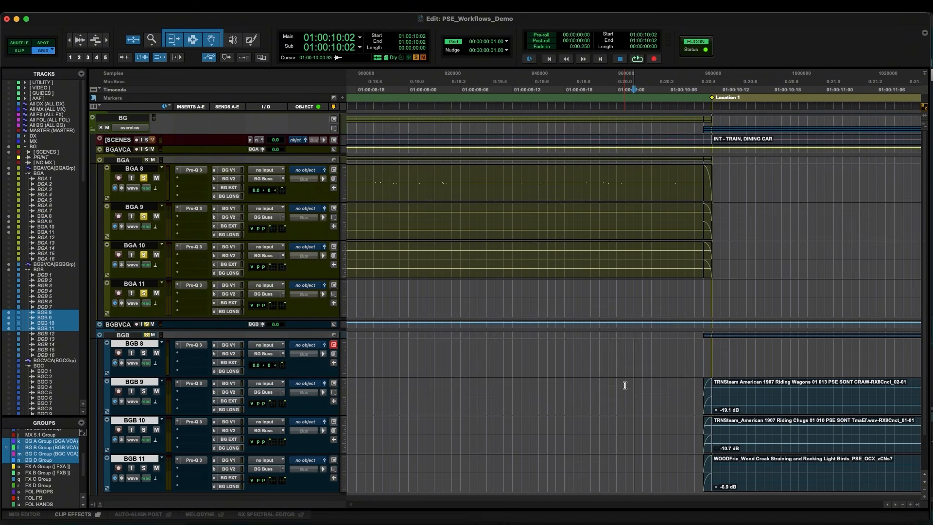
{"action": "key", "text": "super+alt+bracketright"}
{"action": "key", "text": "super+alt+bracketright"}
{"action": "key", "text": "super+alt+bracketright"}
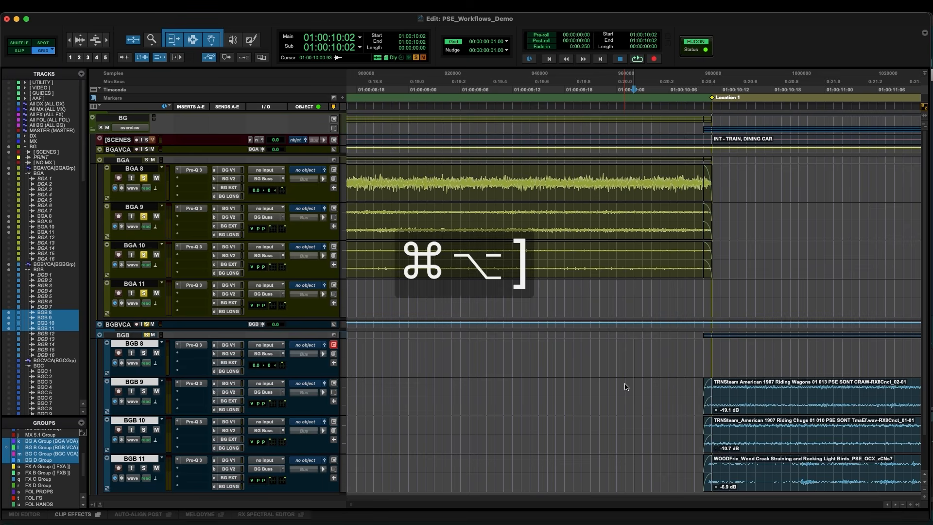
{"action": "left_click", "coordinate": [679, 217]}
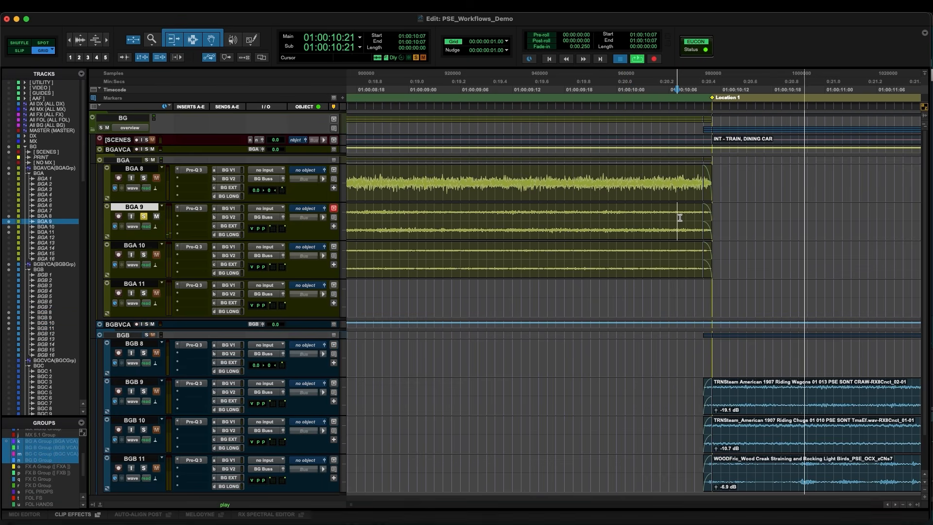
{"action": "left_click", "coordinate": [678, 233]}
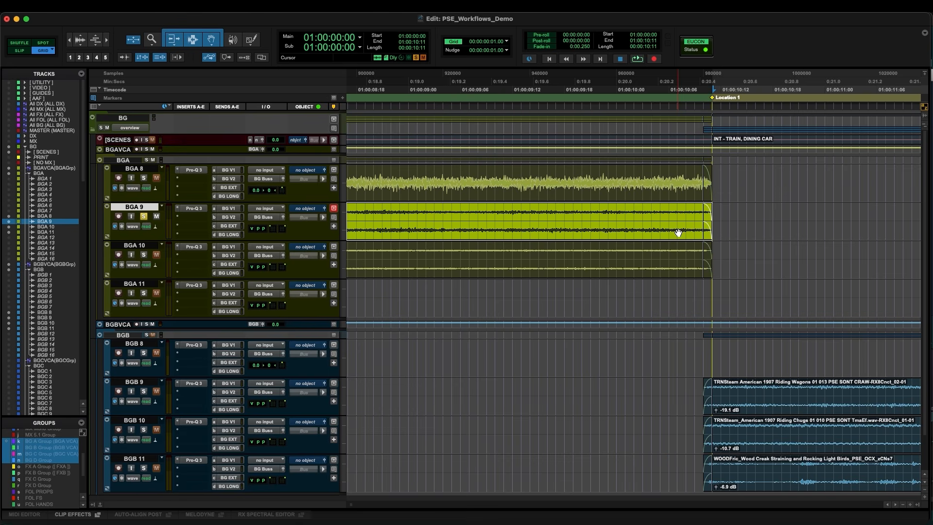
{"action": "key", "text": "shift+s"}
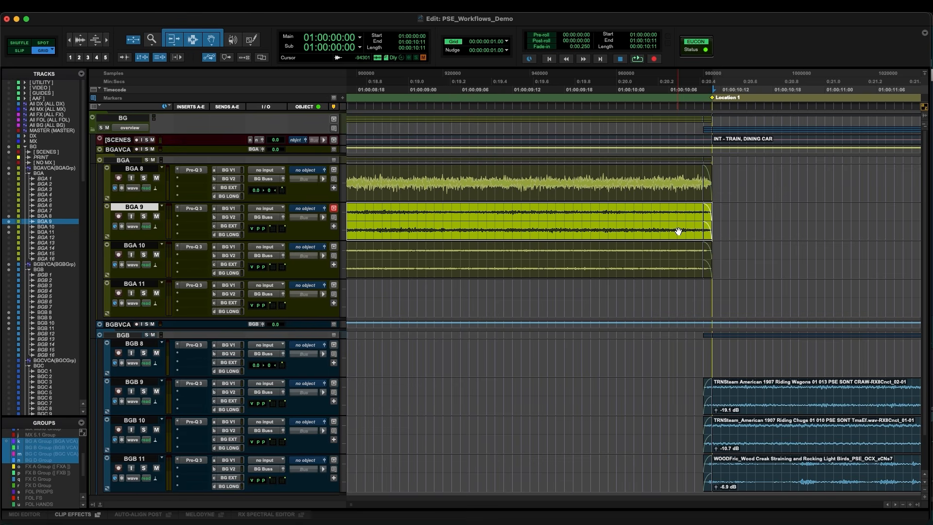
{"action": "key", "text": "ctrl+minus"}
{"action": "left_click", "coordinate": [646, 384]}
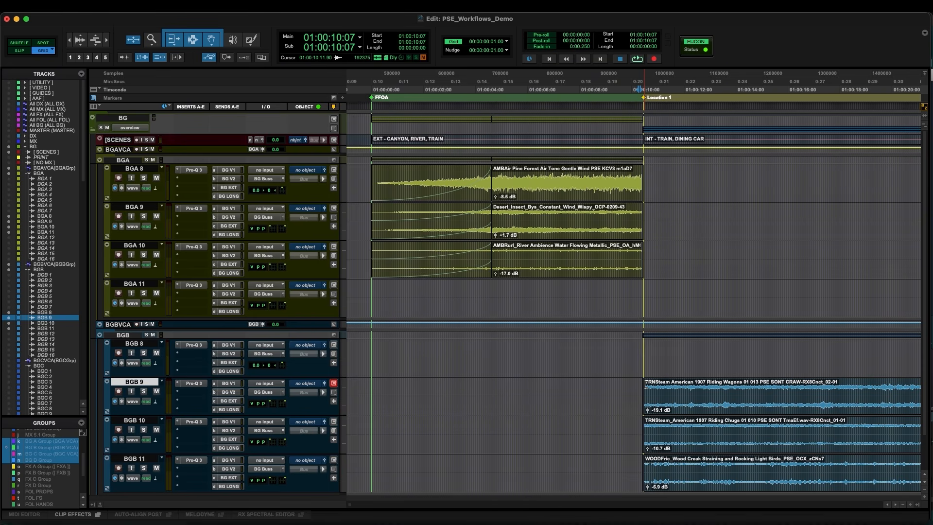
Go to the EXT - ON TOP OF TRAIN scene change and create fade-outs on the BGB 9, 10 and 11 clips ending there
{"action": "key", "text": "r"}
{"action": "left_click", "coordinate": [792, 384]}
{"action": "key", "text": "Tab"}
{"action": "key", "text": "t"}
{"action": "key", "text": "t"}
{"action": "key", "text": "t"}
{"action": "key", "text": "t"}
{"action": "key", "text": "t"}
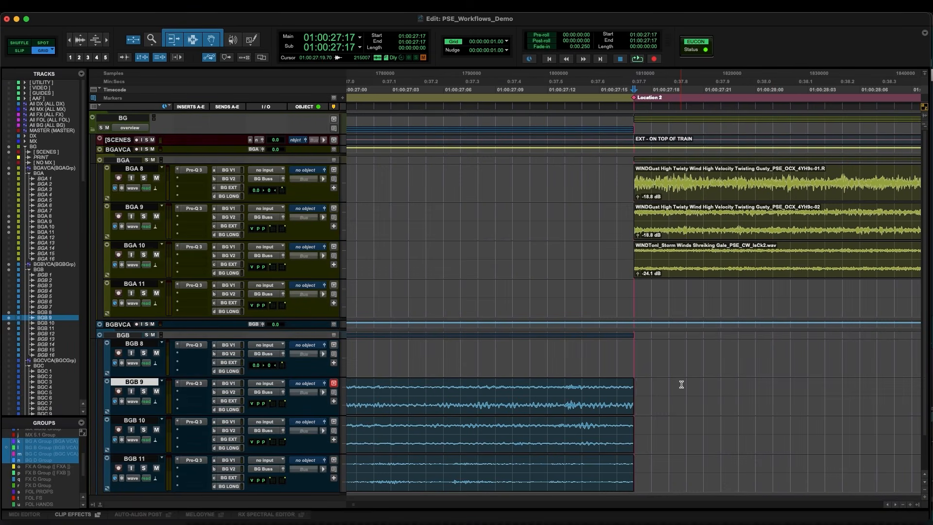
{"action": "left_click", "coordinate": [619, 390]}
{"action": "key", "text": "g"}
{"action": "left_click_drag", "start_coordinate": [617, 421], "coordinate": [617, 465]}
{"action": "key", "text": "g"}
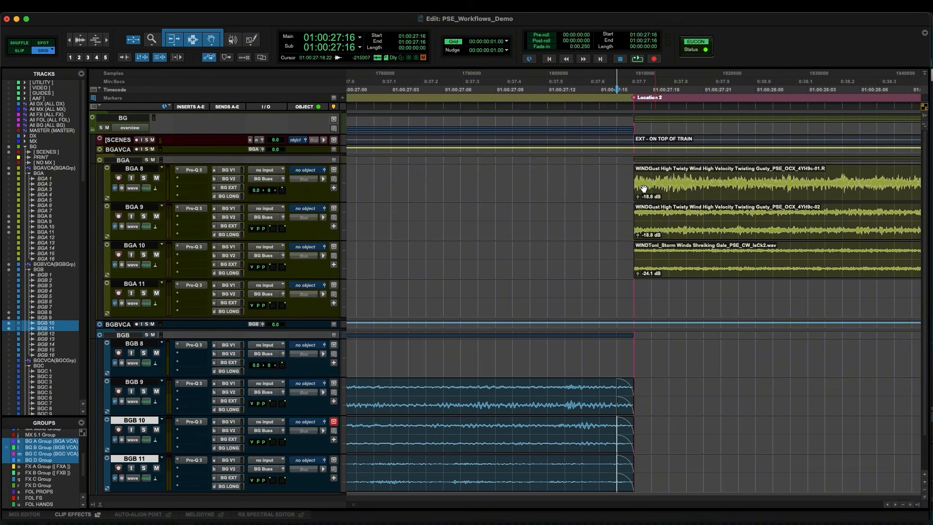
{"action": "left_click_drag", "start_coordinate": [634, 172], "coordinate": [618, 175]}
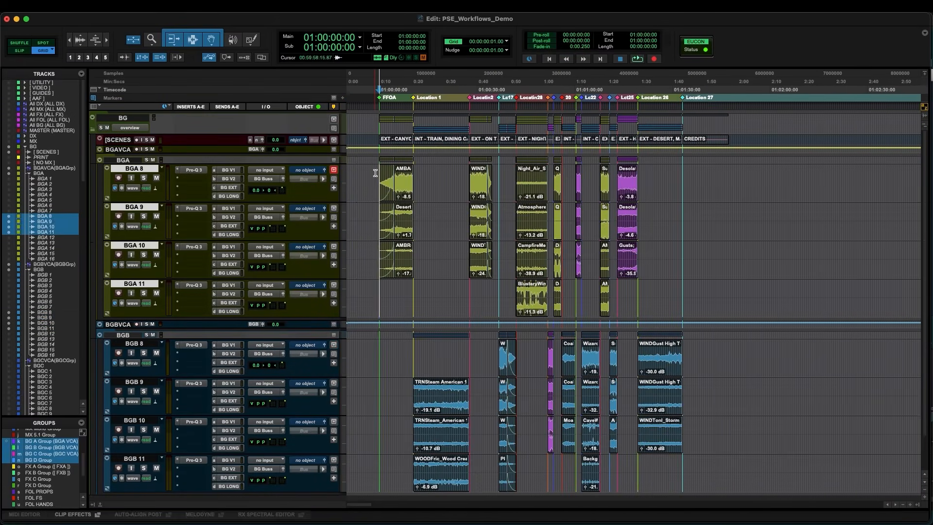
{"action": "left_click", "coordinate": [376, 173]}
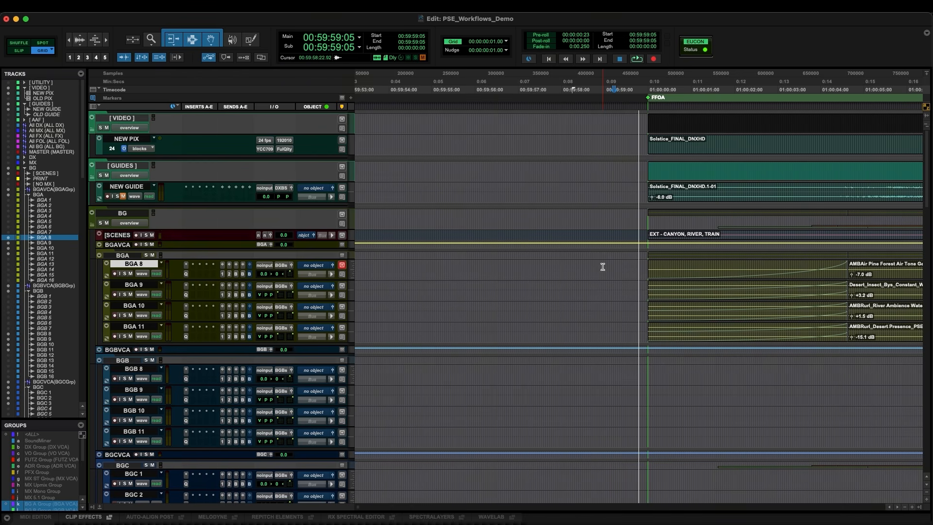
Play the session from the start with picture and scroll through all the tracks to review the edit
{"action": "key", "text": "space"}
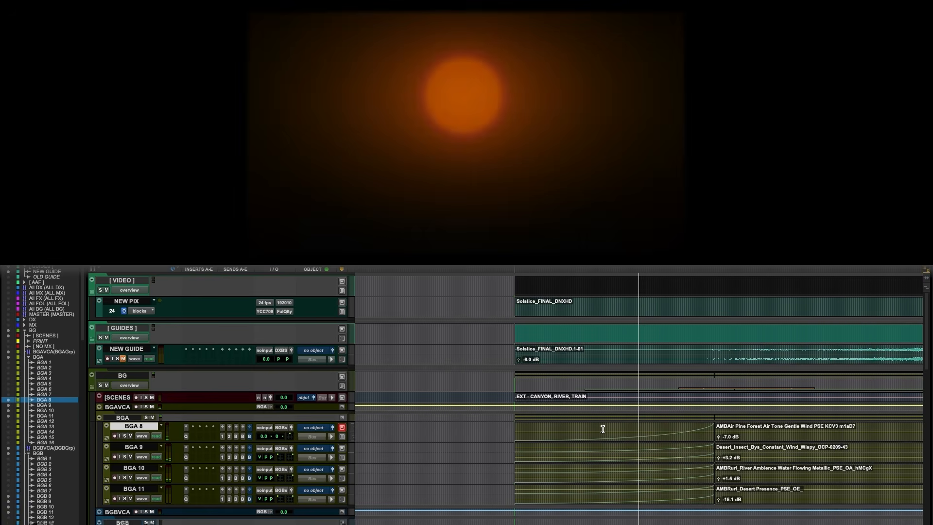
{"action": "scroll", "coordinate": [602, 430], "scroll_direction": "down", "scroll_amount": 4}
{"action": "scroll", "coordinate": [602, 431], "scroll_direction": "down", "scroll_amount": 3}
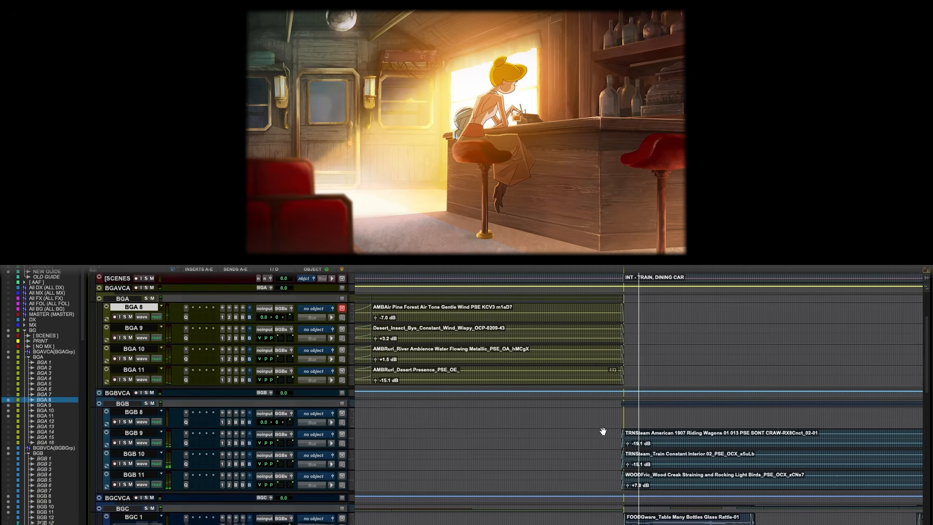
{"action": "scroll", "coordinate": [602, 431], "scroll_direction": "down", "scroll_amount": 2}
{"action": "scroll", "coordinate": [602, 429], "scroll_direction": "down", "scroll_amount": 2}
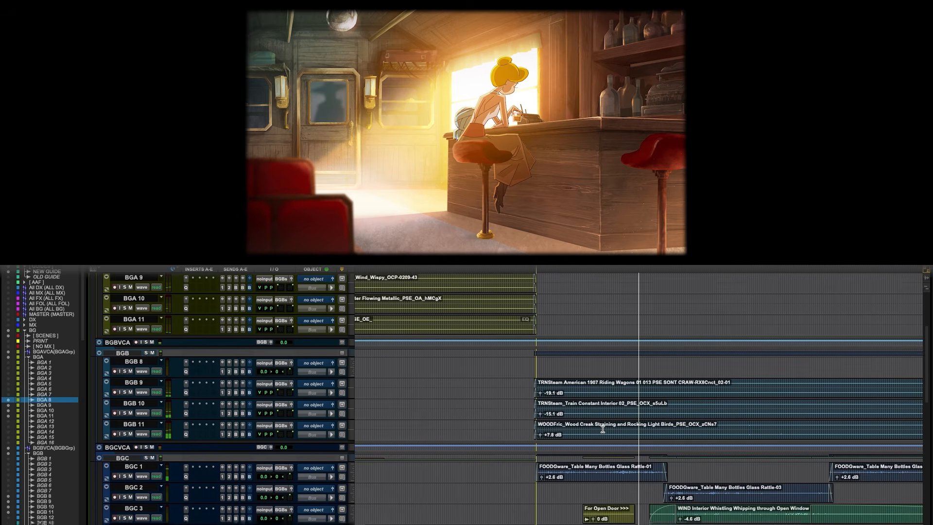
{"action": "scroll", "coordinate": [603, 428], "scroll_direction": "down", "scroll_amount": 1}
{"action": "scroll", "coordinate": [602, 429], "scroll_direction": "down", "scroll_amount": 1}
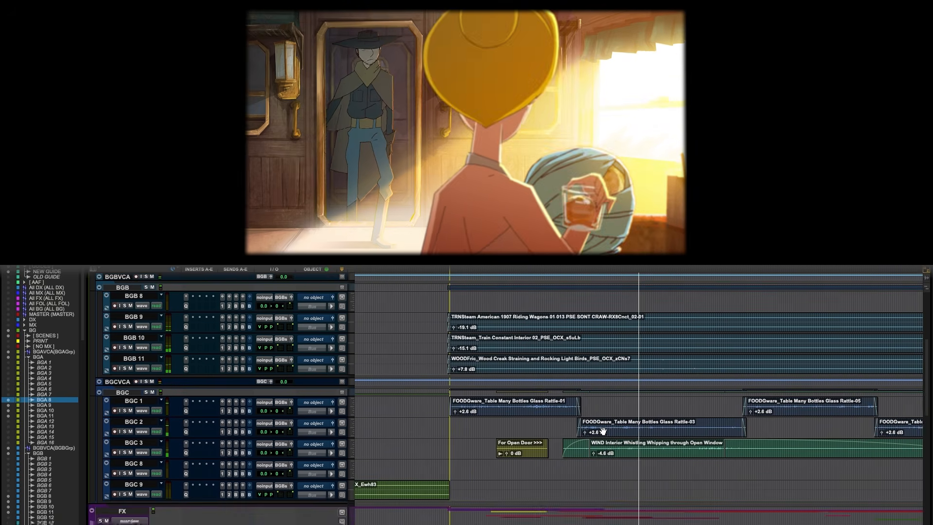
{"action": "scroll", "coordinate": [603, 430], "scroll_direction": "down", "scroll_amount": 1}
{"action": "scroll", "coordinate": [603, 431], "scroll_direction": "down", "scroll_amount": 1}
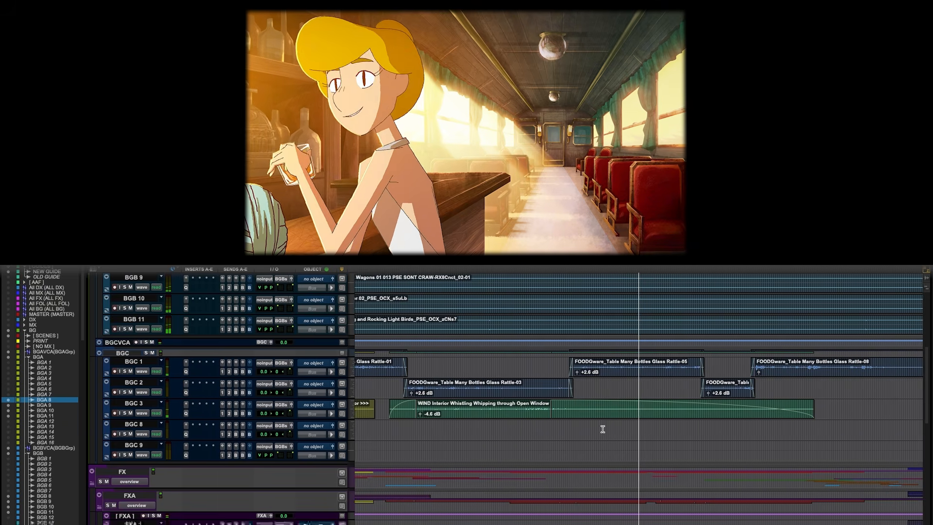
{"action": "scroll", "coordinate": [603, 429], "scroll_direction": "down", "scroll_amount": 1}
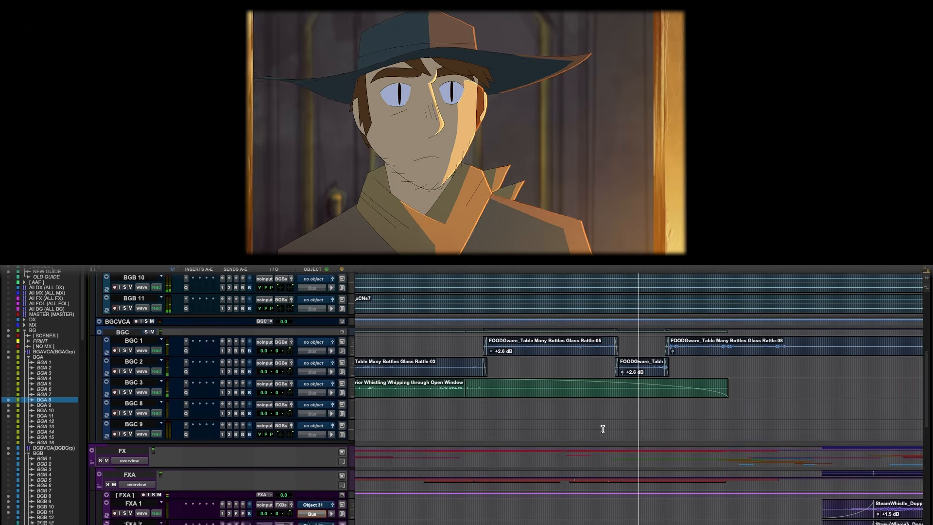
{"action": "scroll", "coordinate": [603, 430], "scroll_direction": "down", "scroll_amount": 2}
{"action": "scroll", "coordinate": [603, 431], "scroll_direction": "down", "scroll_amount": 6}
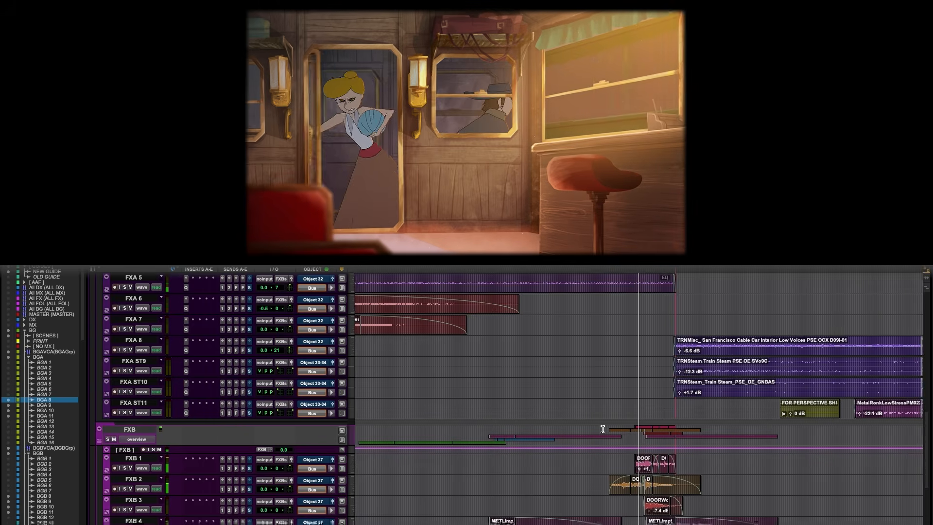
{"action": "scroll", "coordinate": [603, 431], "scroll_direction": "down", "scroll_amount": 1}
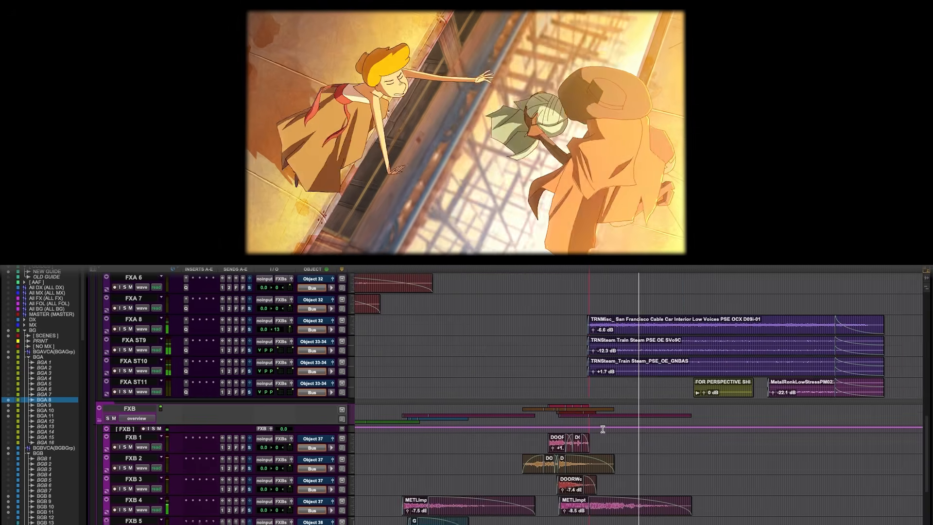
{"action": "scroll", "coordinate": [603, 431], "scroll_direction": "down", "scroll_amount": 3}
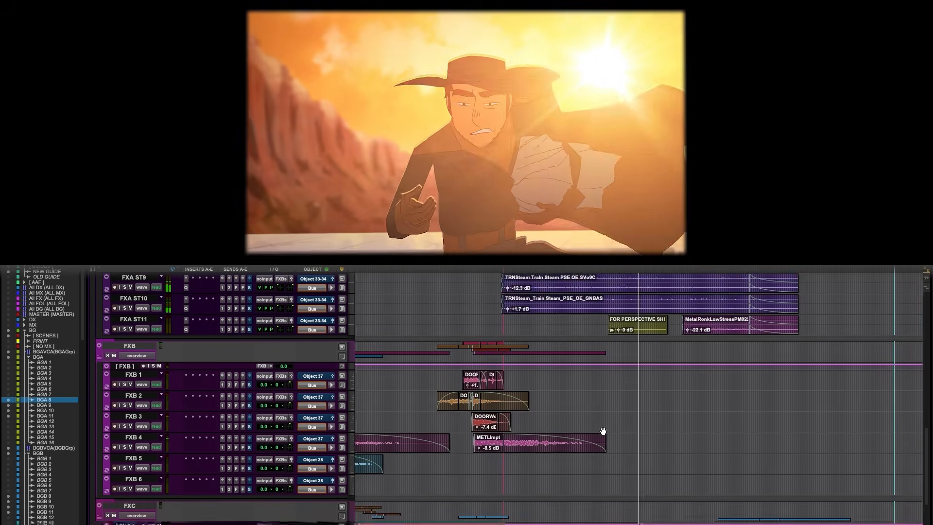
{"action": "scroll", "coordinate": [603, 431], "scroll_direction": "down", "scroll_amount": 3}
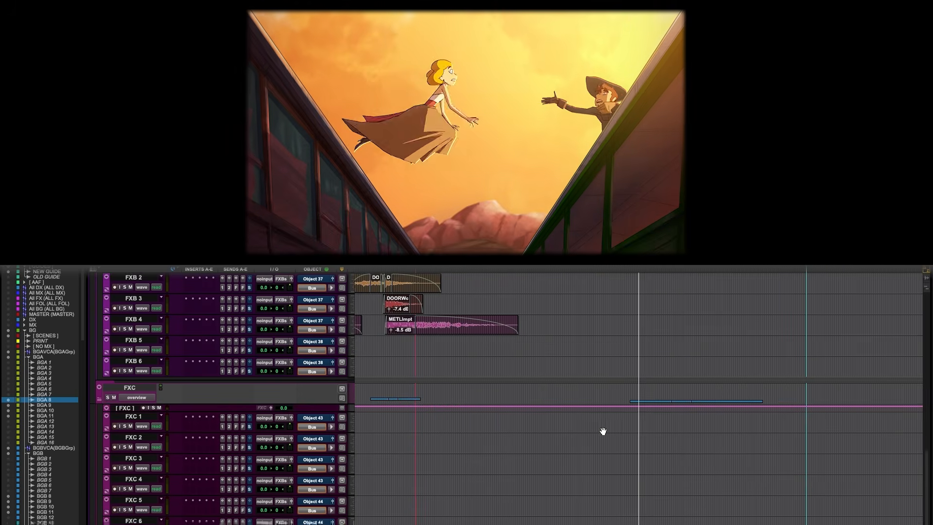
{"action": "scroll", "coordinate": [603, 432], "scroll_direction": "down", "scroll_amount": 3}
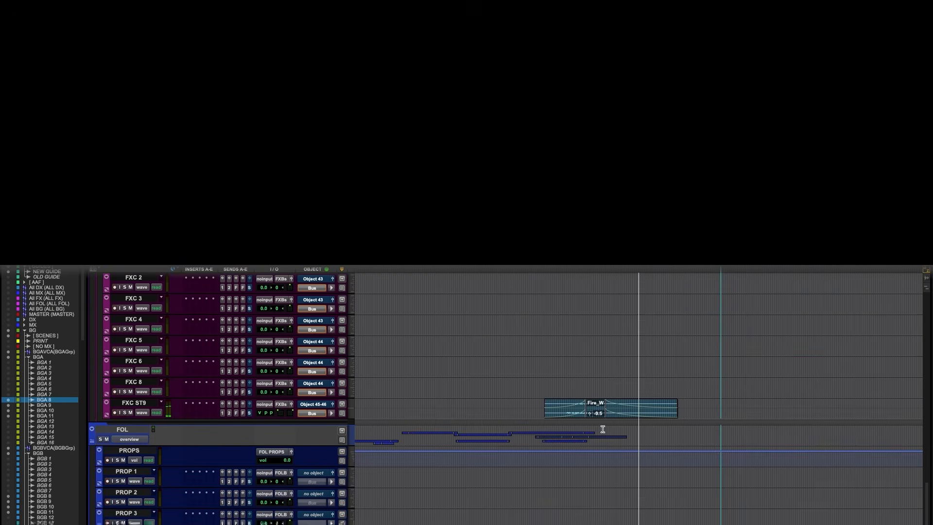
{"action": "scroll", "coordinate": [603, 431], "scroll_direction": "up", "scroll_amount": 8}
{"action": "scroll", "coordinate": [603, 431], "scroll_direction": "up", "scroll_amount": 10}
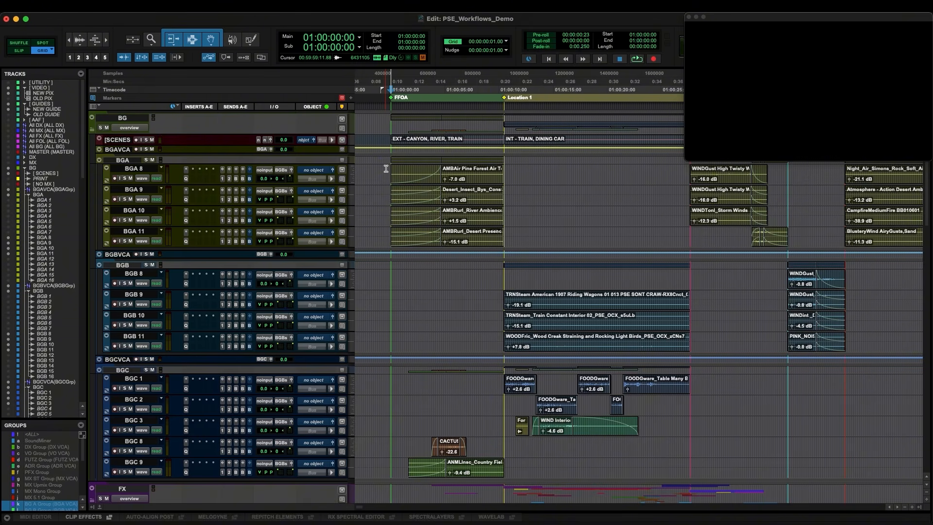
Examine the output panner windows of the BGA tracks at the start of the INT - TRAIN, DINING CAR scene
{"action": "left_click", "coordinate": [446, 179]}
{"action": "left_click_drag", "start_coordinate": [518, 166], "coordinate": [531, 234]}
{"action": "key", "text": "ctrl+minus"}
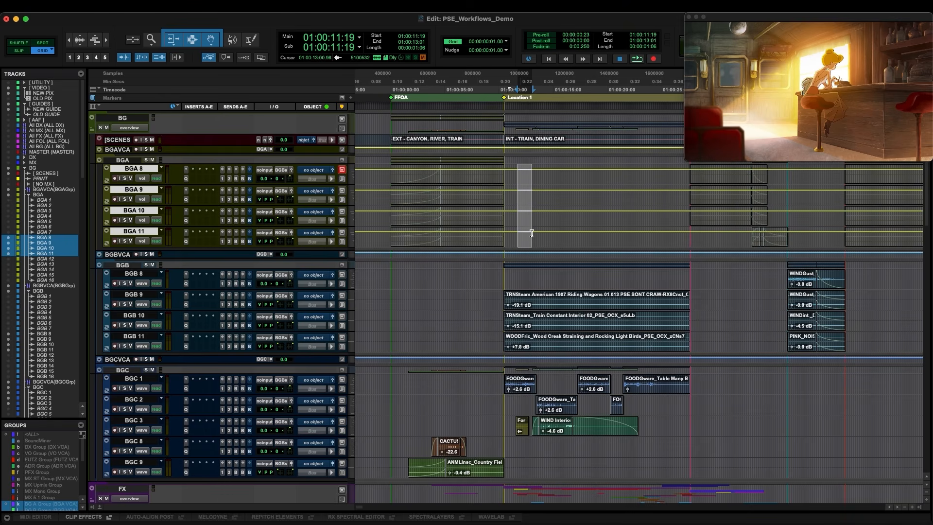
{"action": "key", "text": "ctrl+minus"}
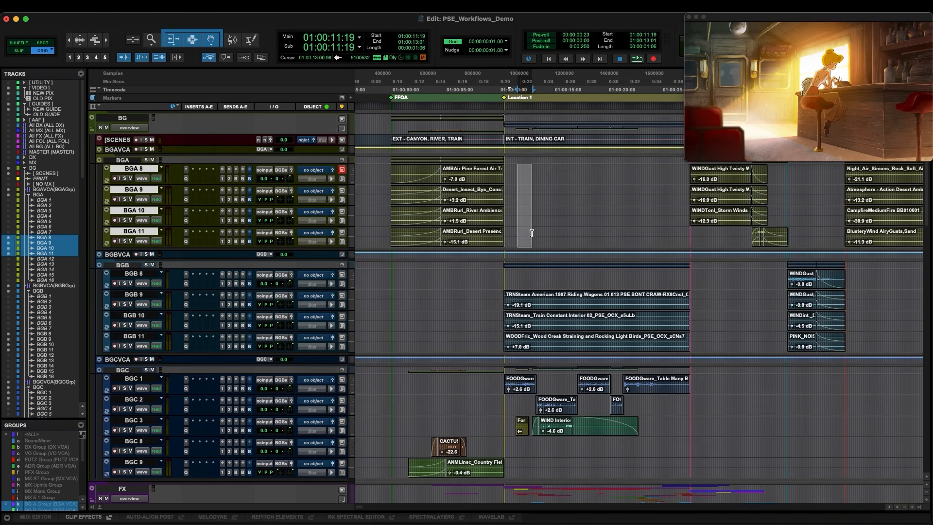
{"action": "left_click", "coordinate": [516, 172]}
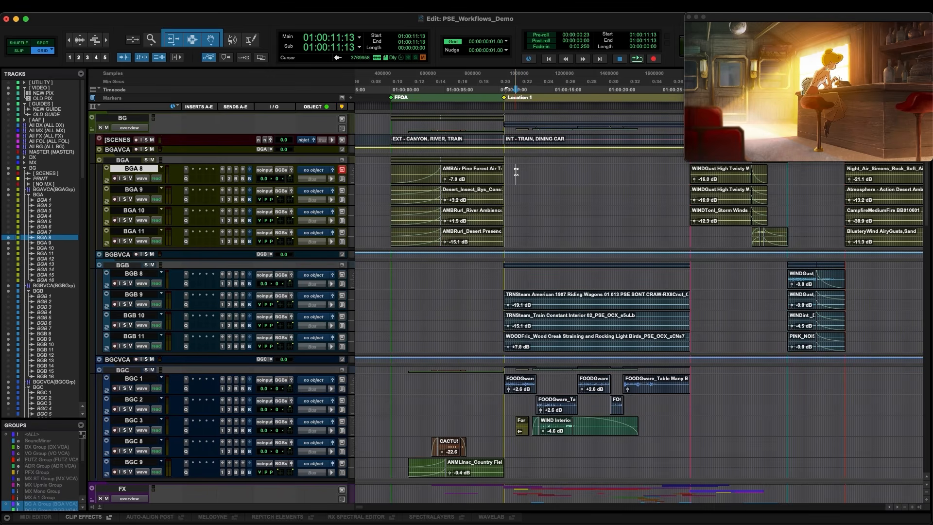
{"action": "key", "text": "ctrl+alt+super+w"}
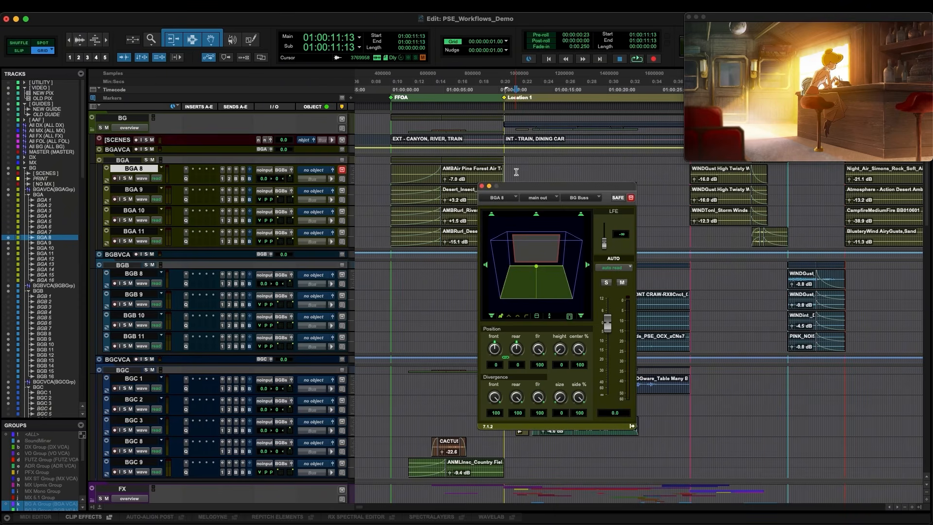
{"action": "key", "text": "ctrl+alt+super+w"}
{"action": "key", "text": "ctrl+alt+super+w"}
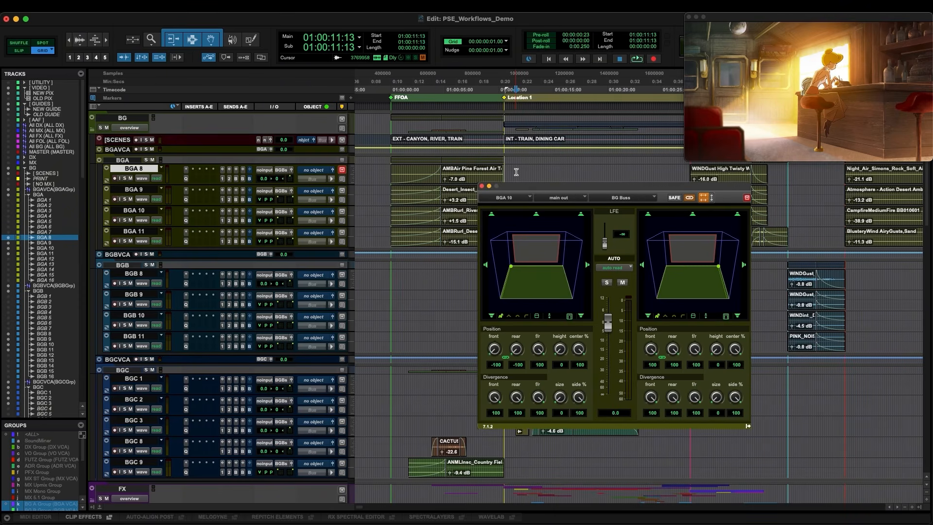
{"action": "key", "text": "ctrl+alt+super+w"}
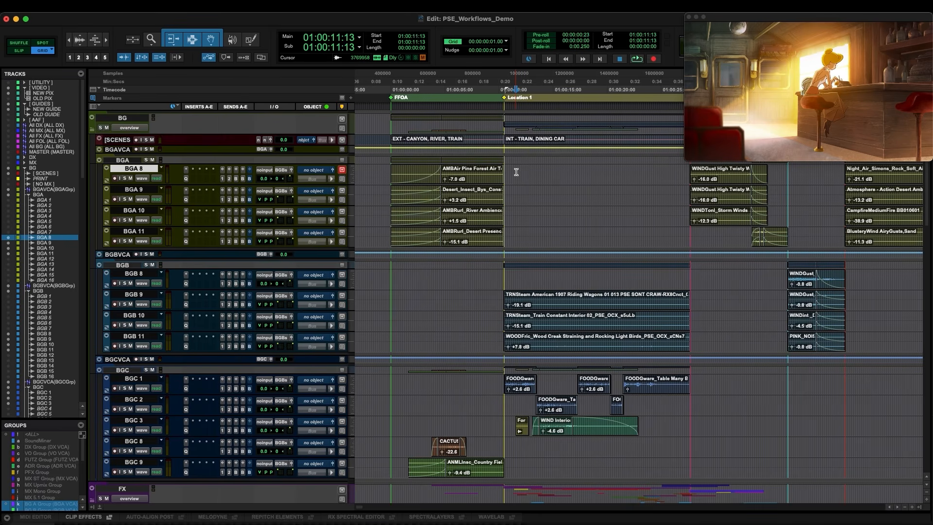
Solo BGB 9 to 11 over a range in the INT - TRAIN, DINING CAR scene, audition it, then unsolo
{"action": "left_click_drag", "start_coordinate": [505, 168], "coordinate": [528, 231]}
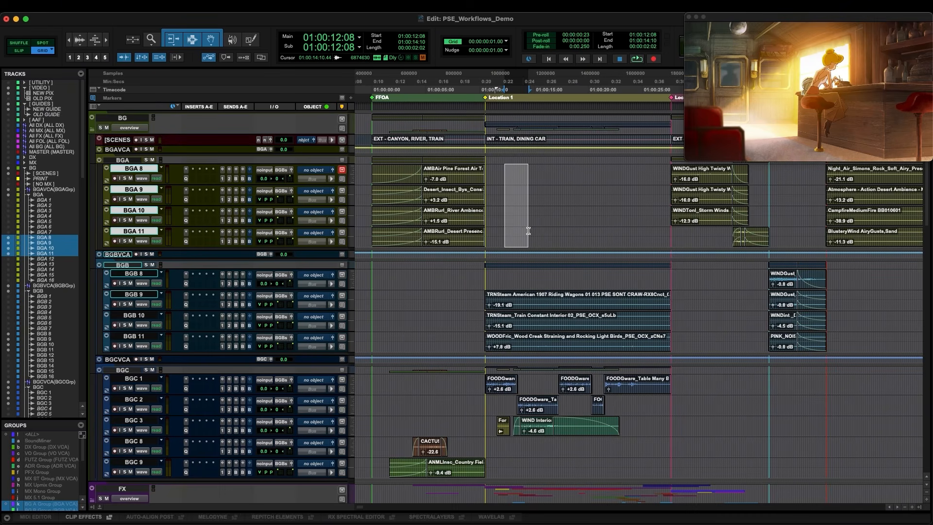
{"action": "left_click", "coordinate": [515, 296]}
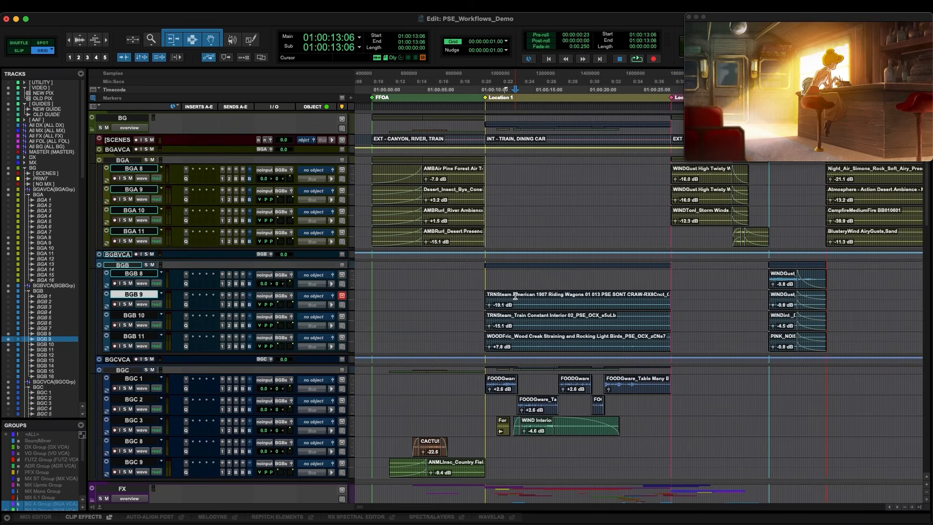
{"action": "left_click_drag", "start_coordinate": [501, 296], "coordinate": [613, 339]}
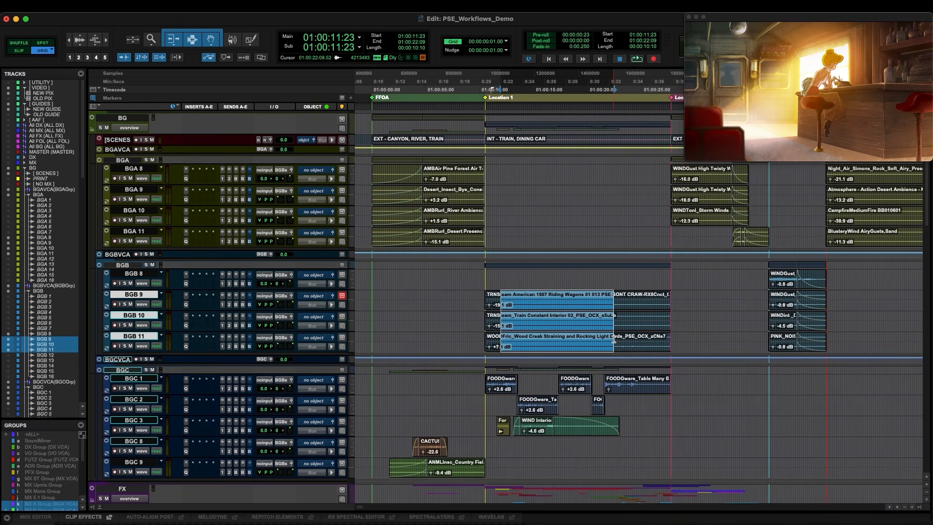
{"action": "key", "text": "shift+s"}
{"action": "key", "text": "space"}
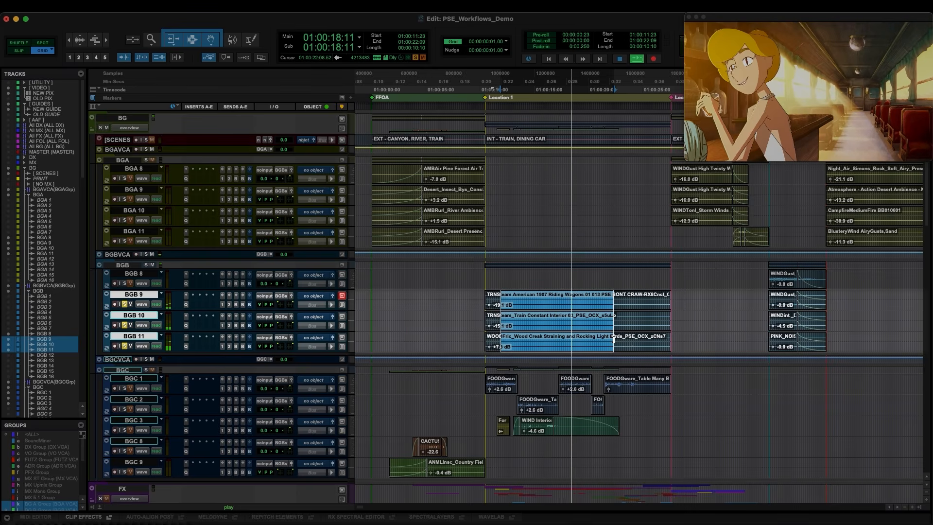
{"action": "key", "text": "space"}
{"action": "key", "text": "shift+s"}
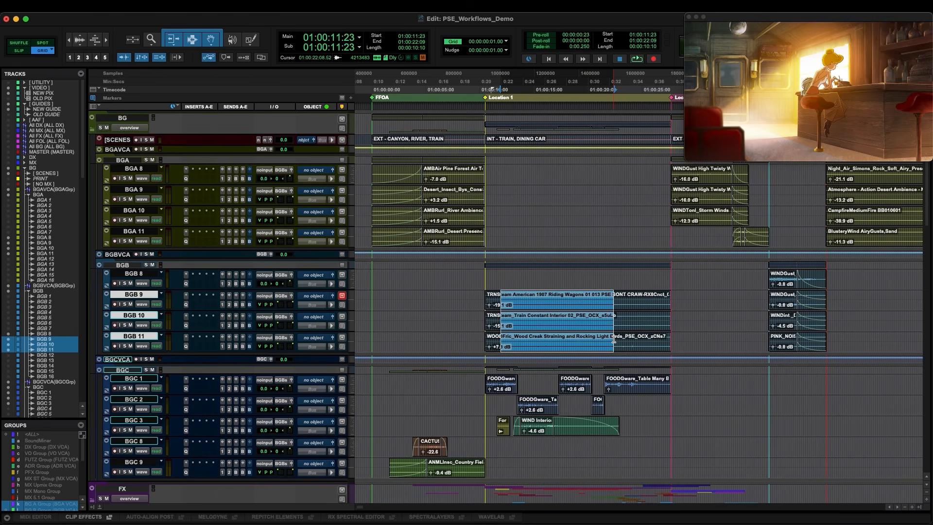
Solo the BGC 1 and BGC 2 glass rattle clips at the start of the INT - TRAIN, DINING CAR scene and audition them
{"action": "left_click", "coordinate": [384, 402]}
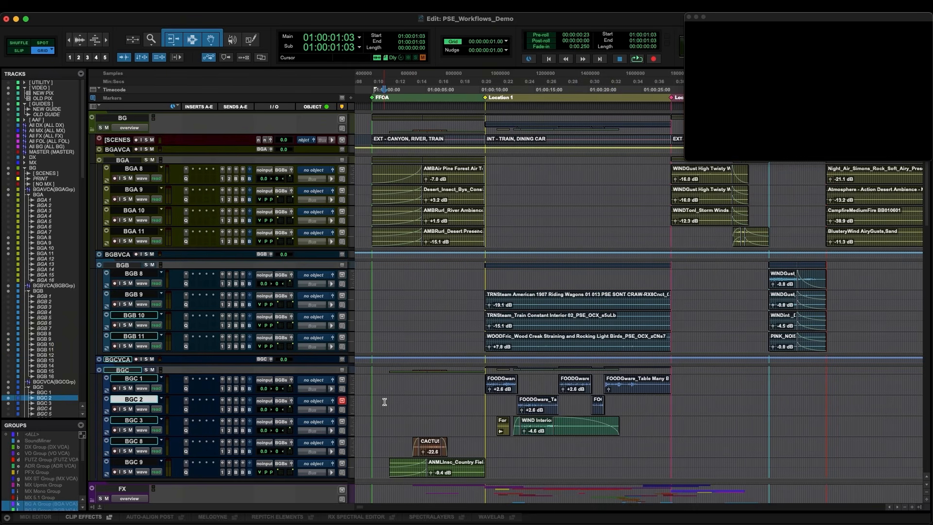
{"action": "scroll", "coordinate": [384, 402], "scroll_direction": "down", "scroll_amount": 2}
{"action": "scroll", "coordinate": [384, 402], "scroll_direction": "down", "scroll_amount": 2}
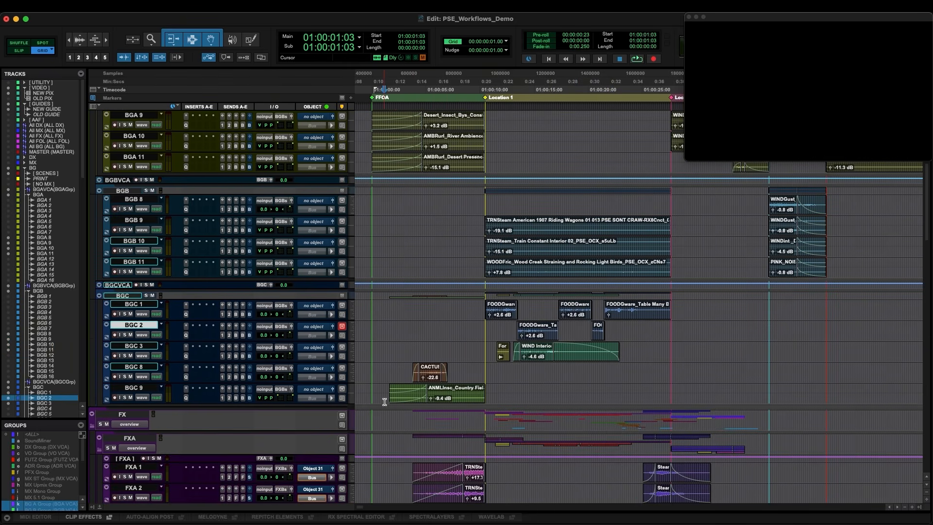
{"action": "left_click", "coordinate": [407, 371]}
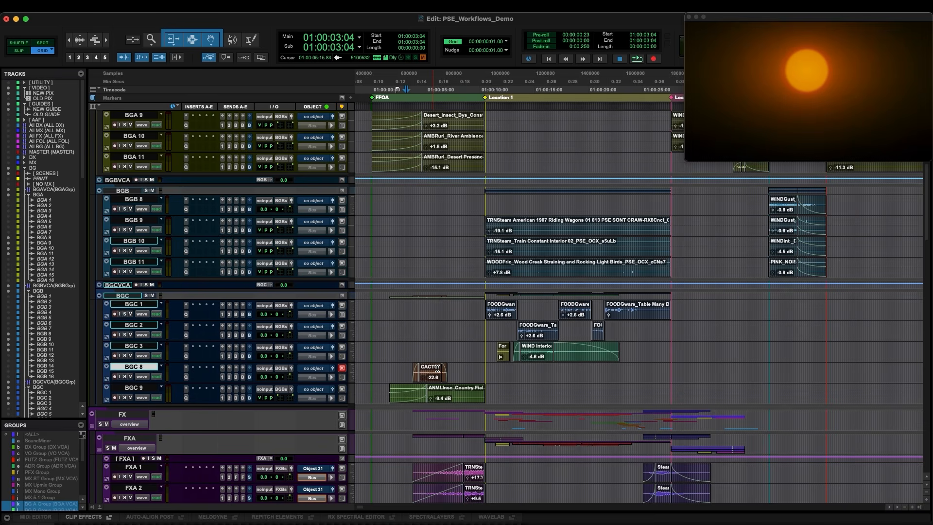
{"action": "left_click", "coordinate": [514, 369]}
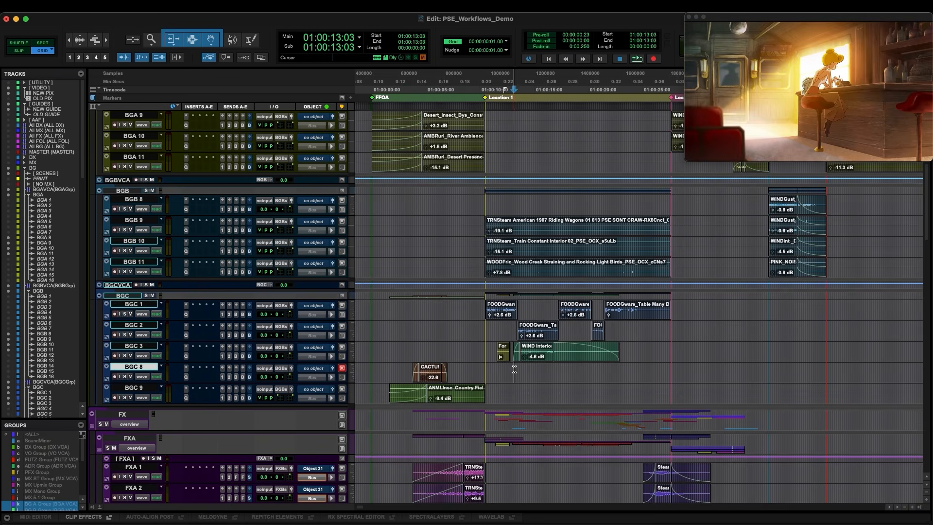
{"action": "key", "text": "super+bracketright"}
{"action": "key", "text": "super+bracketright"}
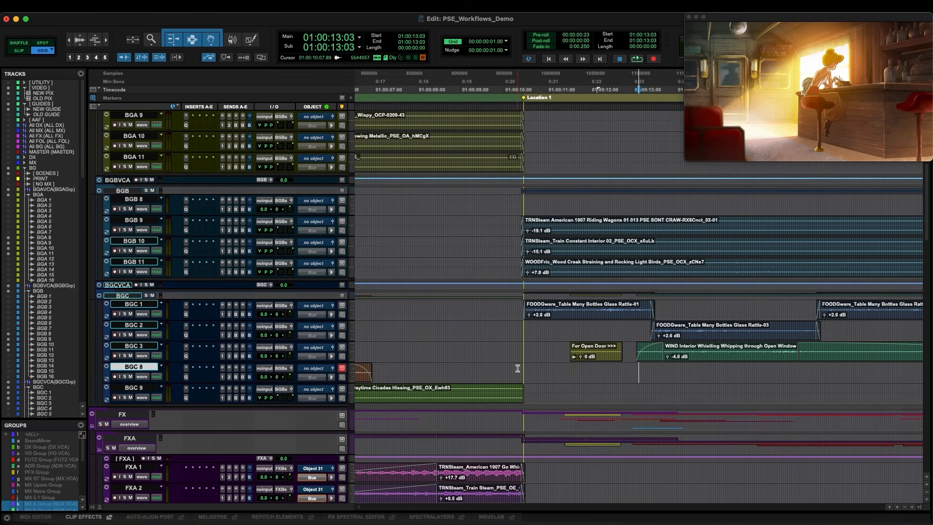
{"action": "left_click_drag", "start_coordinate": [574, 305], "coordinate": [749, 325]}
{"action": "key", "text": "shift+s"}
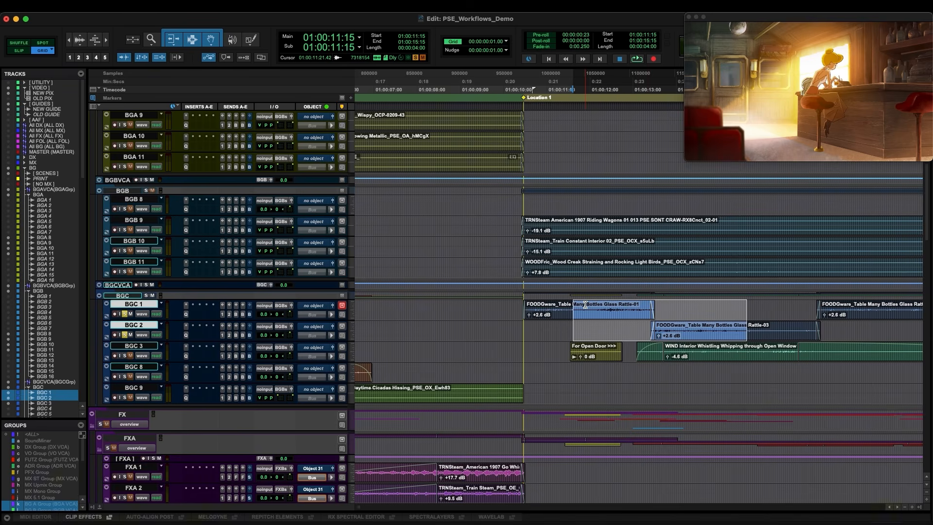
{"action": "left_click", "coordinate": [584, 306]}
{"action": "key", "text": "space"}
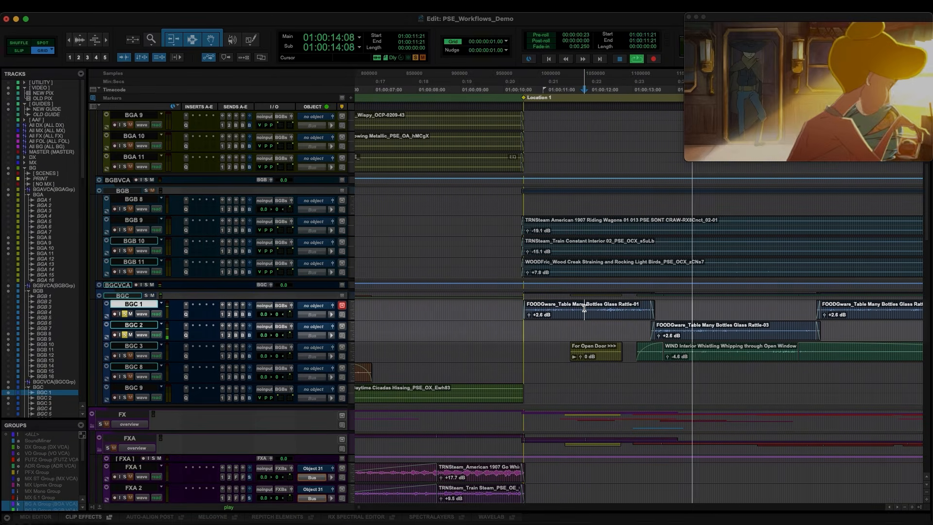
{"action": "key", "text": "space"}
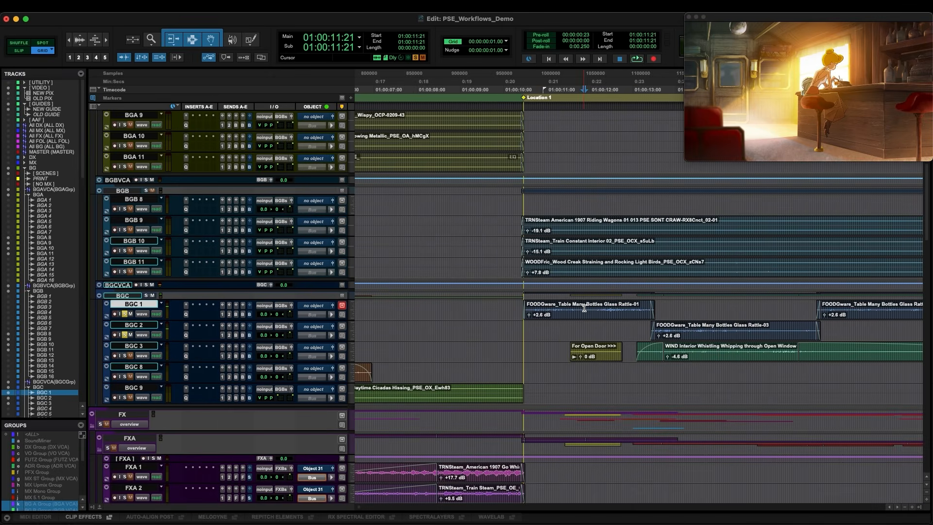
Add a fade-in with the Standard shape and Equal Gain slope at the start of the BGC 2 glass rattle clip
{"action": "left_click_drag", "start_coordinate": [584, 310], "coordinate": [605, 326]}
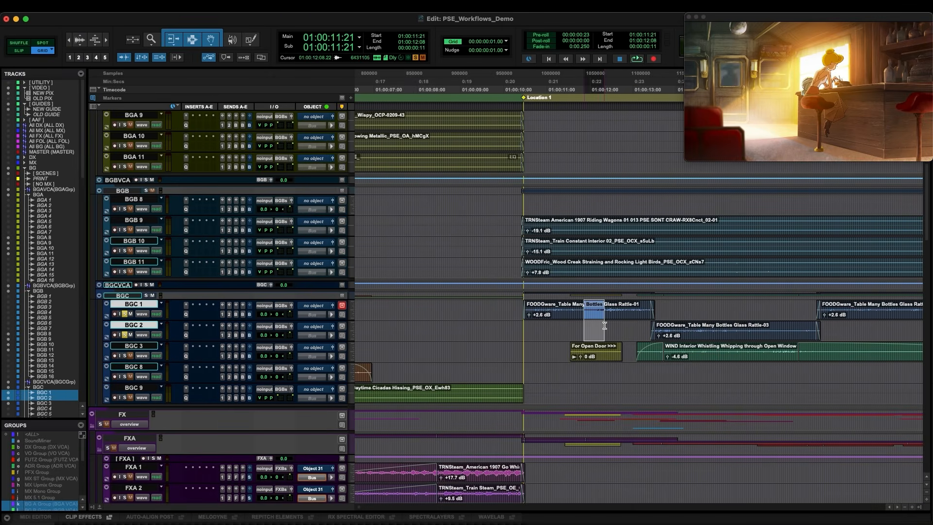
{"action": "left_click", "coordinate": [605, 326]}
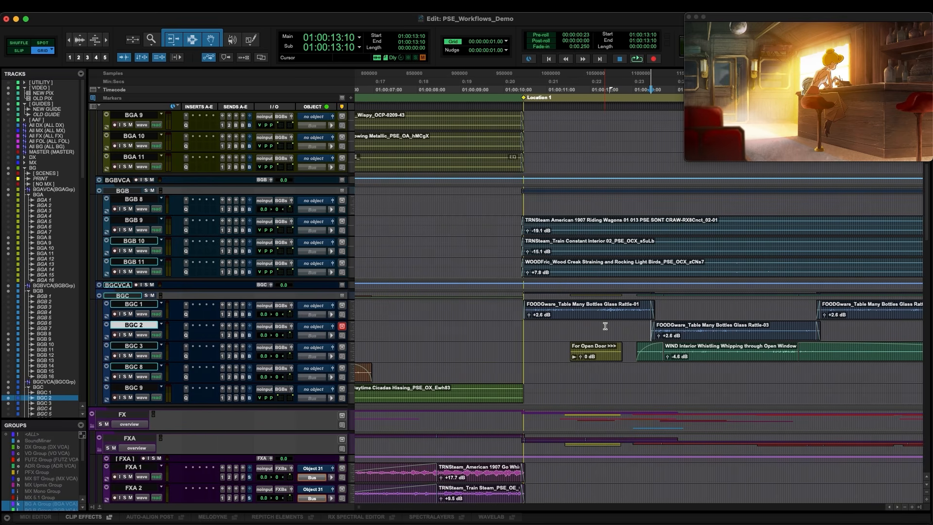
{"action": "left_click_drag", "start_coordinate": [640, 328], "coordinate": [673, 330]}
{"action": "left_click", "coordinate": [673, 330]}
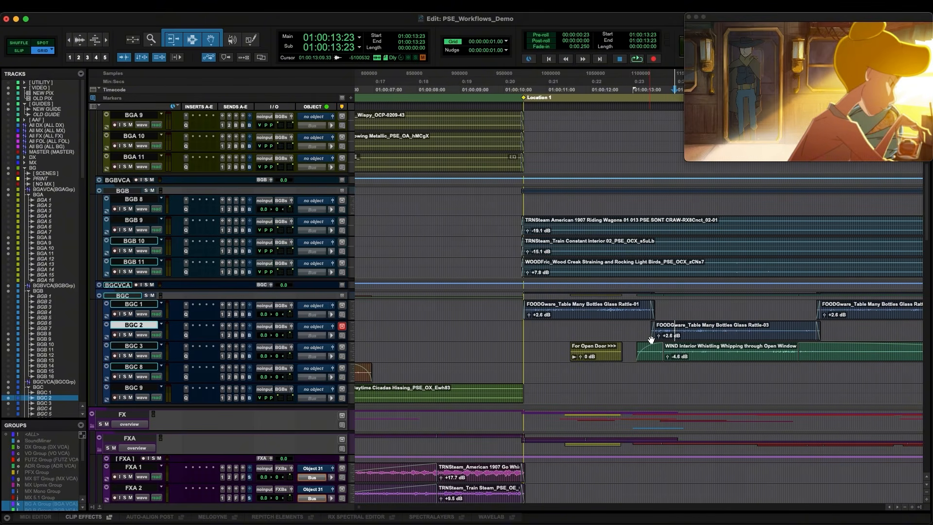
{"action": "double_click", "coordinate": [653, 336]}
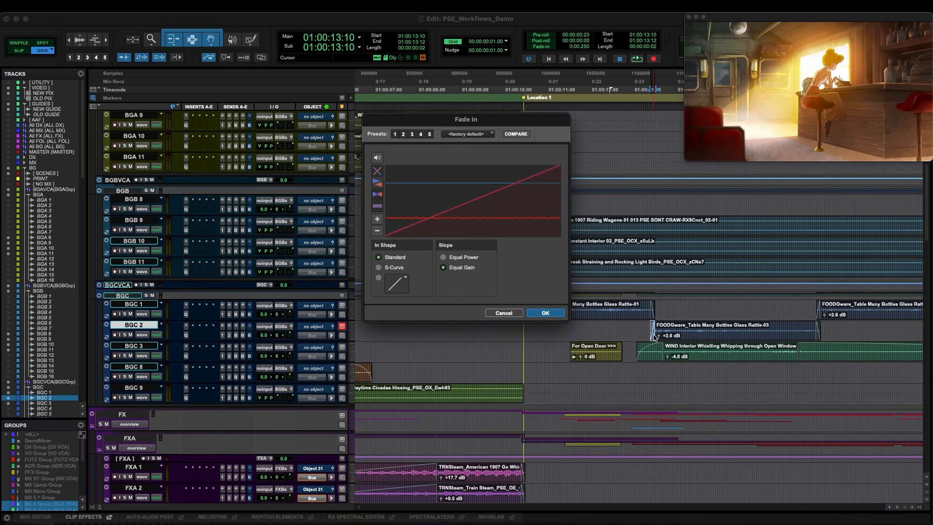
{"action": "key", "text": "Return"}
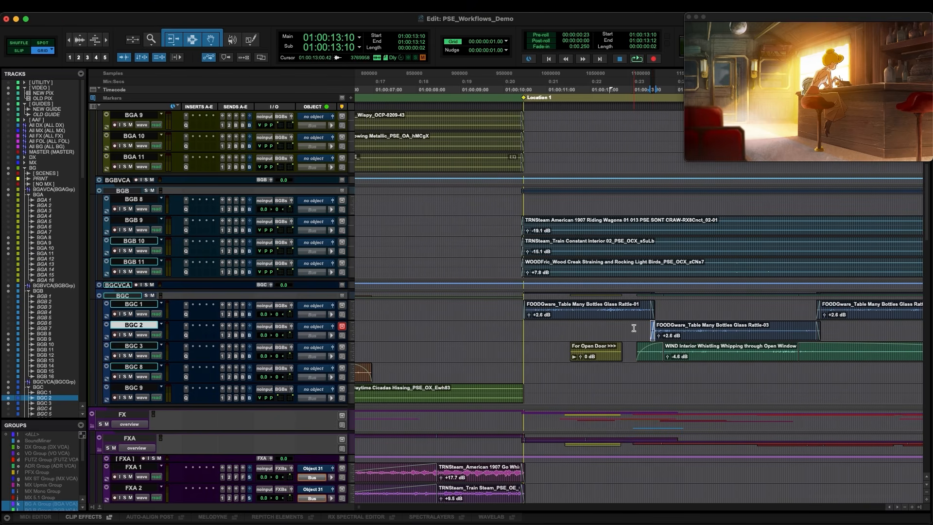
Examine the BGC 2 glass rattle clip, the For Open Door clip name and the WIND Interior clip's fade
{"action": "left_click_drag", "start_coordinate": [654, 338], "coordinate": [837, 336]}
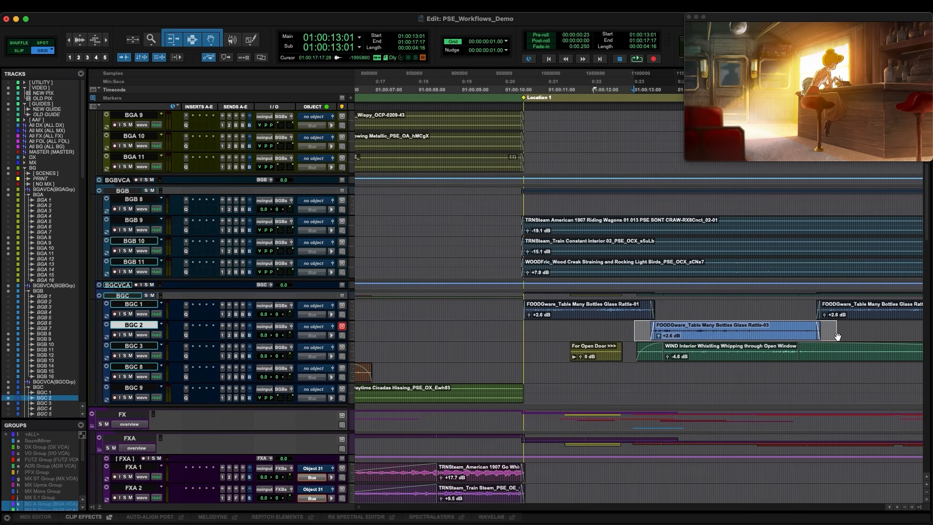
{"action": "left_click", "coordinate": [613, 378]}
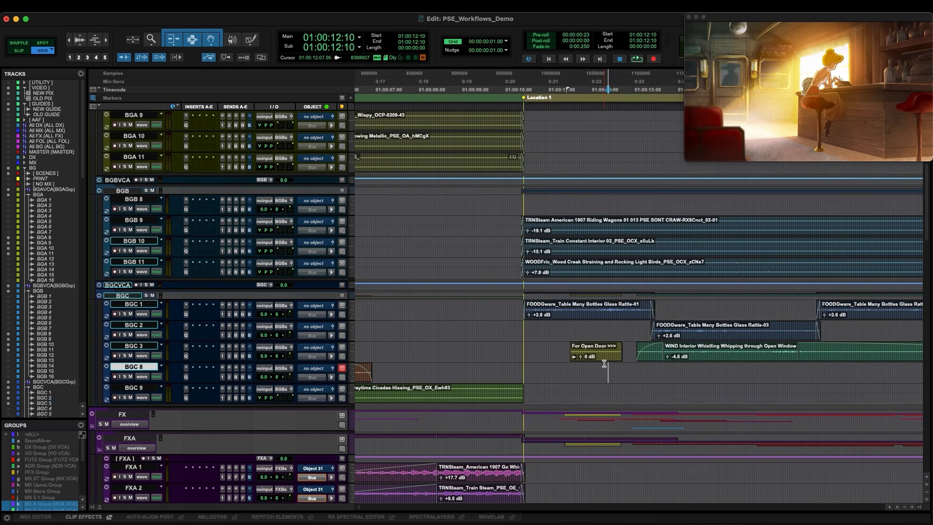
{"action": "left_click", "coordinate": [601, 361]}
{"action": "double_click", "coordinate": [601, 361]}
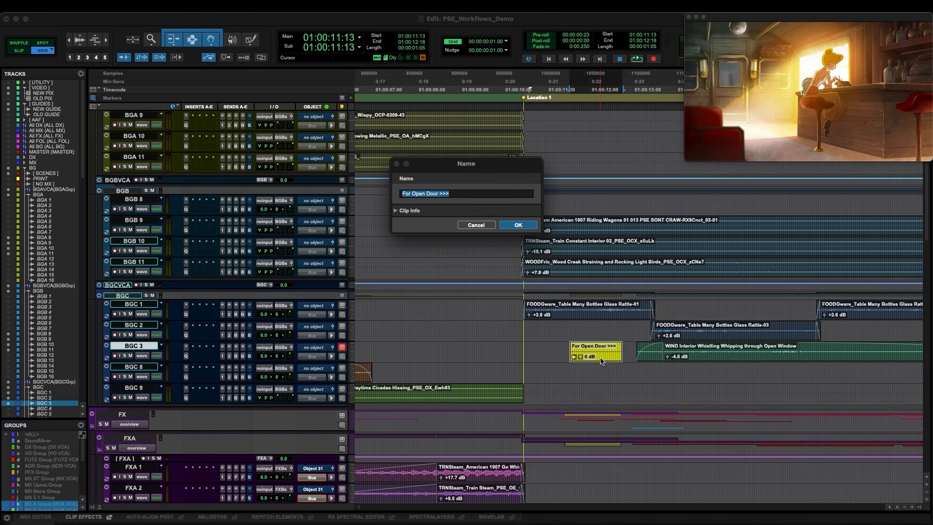
{"action": "key", "text": "Escape"}
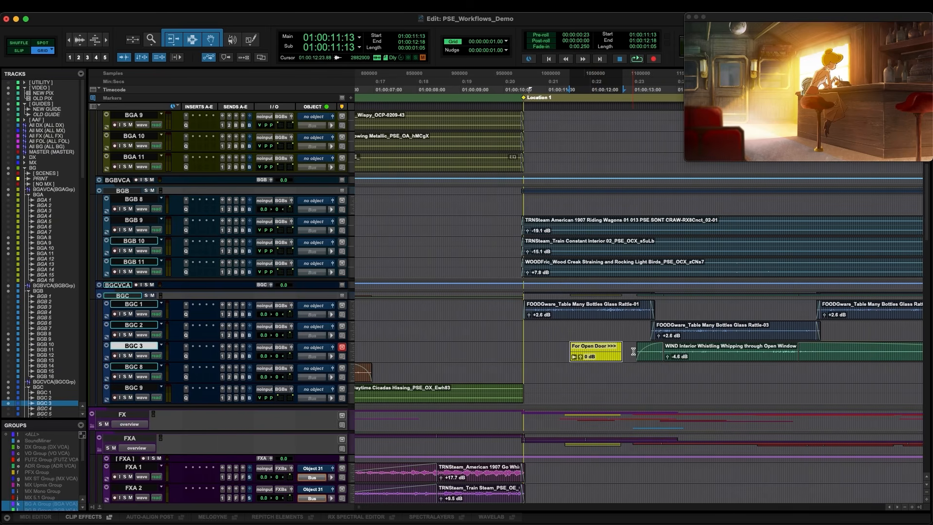
{"action": "left_click_drag", "start_coordinate": [634, 348], "coordinate": [695, 346]}
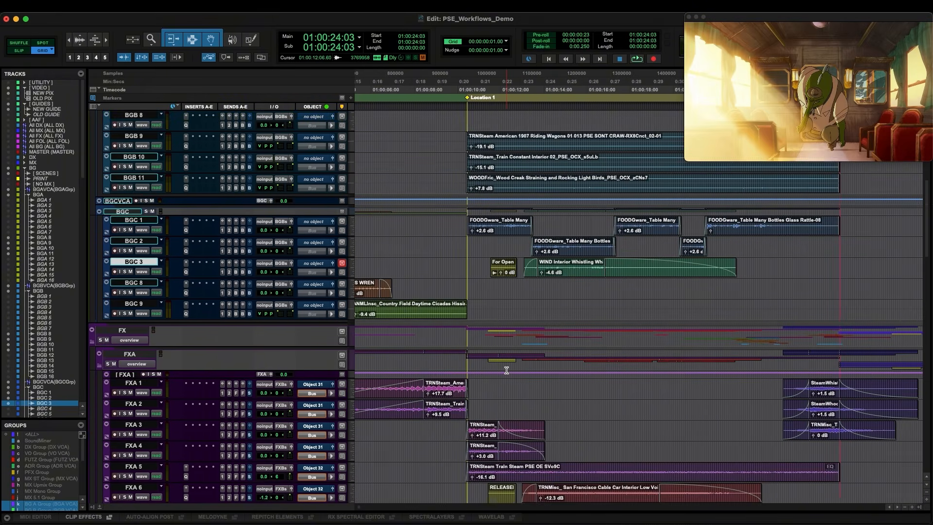
Solo FXA 1 to FXA 4 across the train clips leading into the dining car scene and audition them
{"action": "scroll", "coordinate": [507, 371], "scroll_direction": "down", "scroll_amount": 5}
{"action": "scroll", "coordinate": [506, 370], "scroll_direction": "down", "scroll_amount": 6}
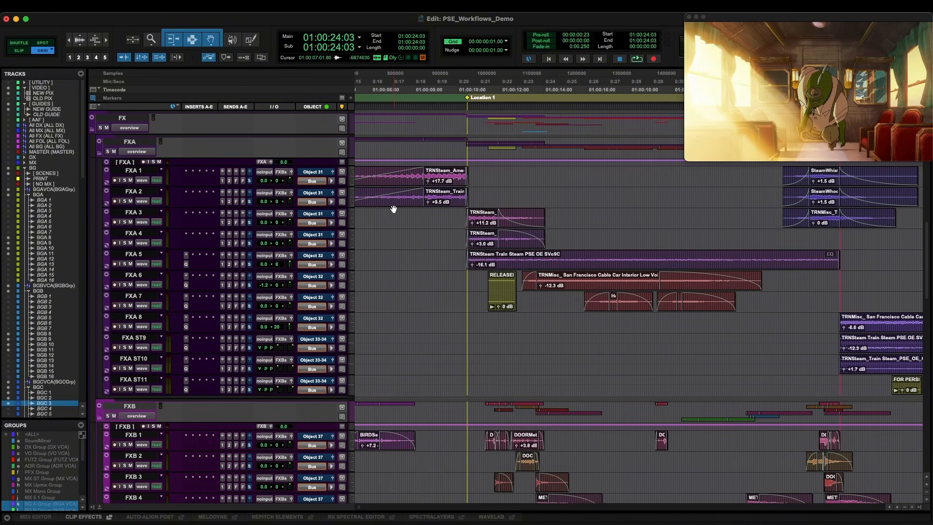
{"action": "left_click", "coordinate": [388, 214]}
{"action": "scroll", "coordinate": [388, 214], "scroll_direction": "left", "scroll_amount": 10}
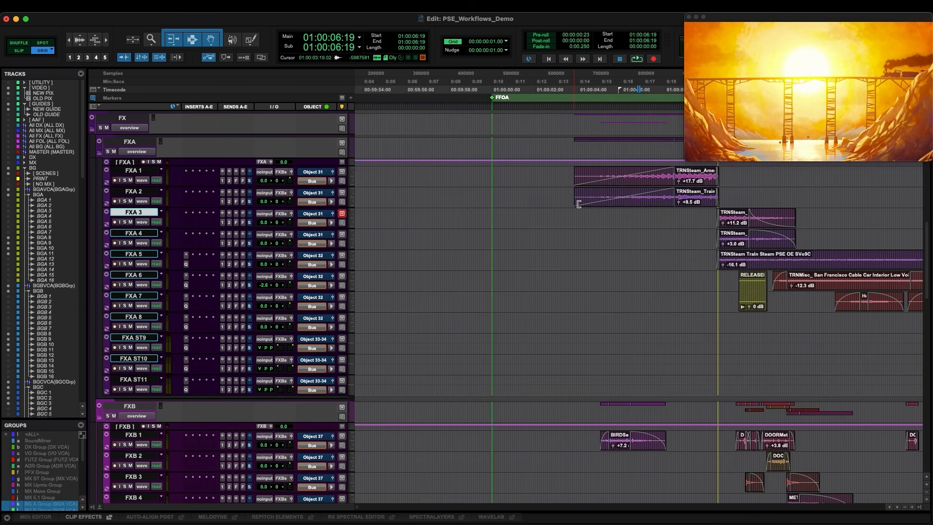
{"action": "left_click", "coordinate": [704, 216]}
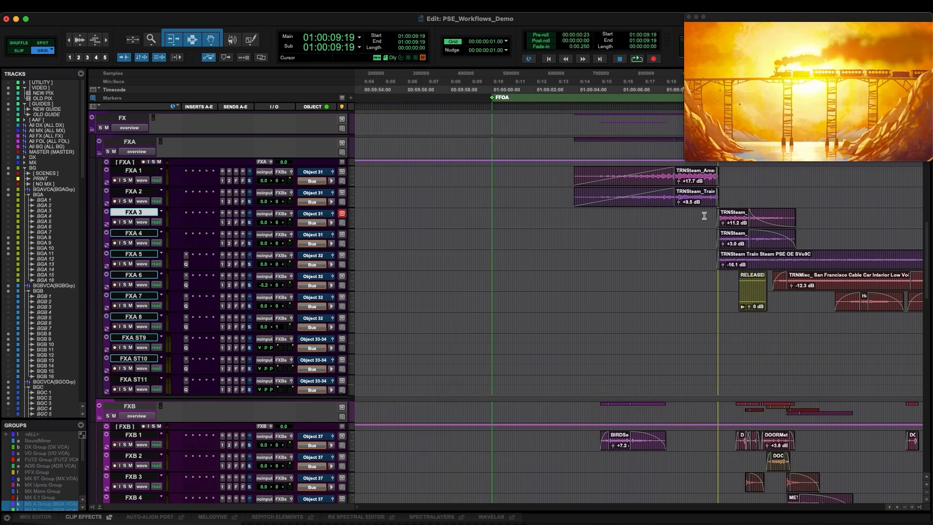
{"action": "key", "text": "super+bracketright"}
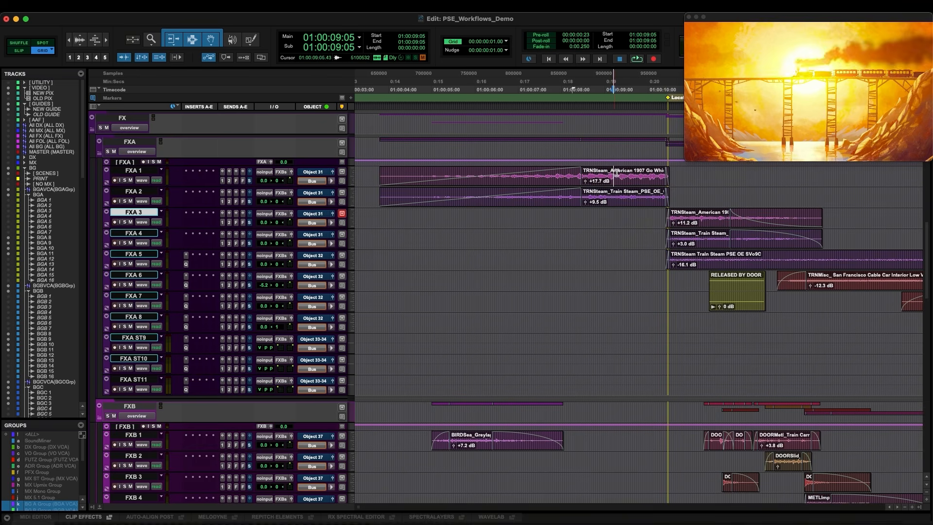
{"action": "left_click_drag", "start_coordinate": [614, 171], "coordinate": [743, 235]}
{"action": "key", "text": "shift+s"}
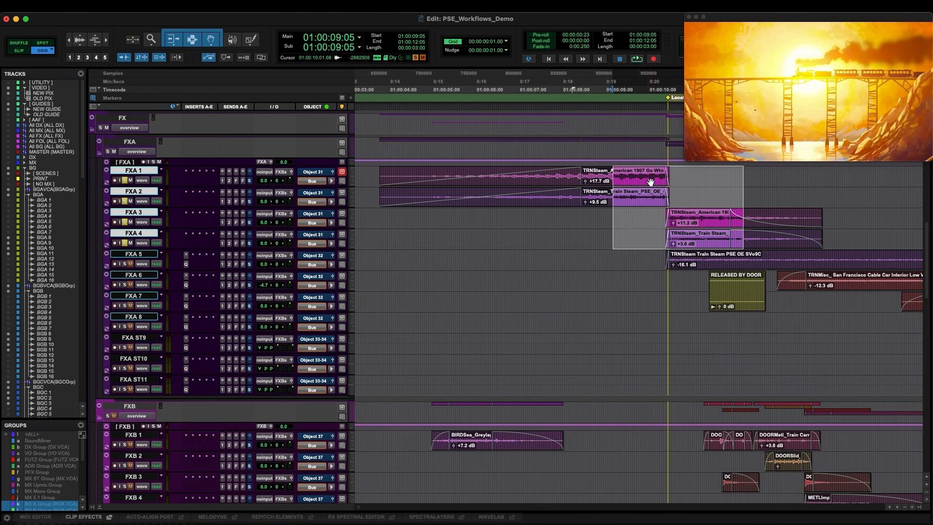
{"action": "left_click", "coordinate": [588, 172]}
{"action": "key", "text": "space"}
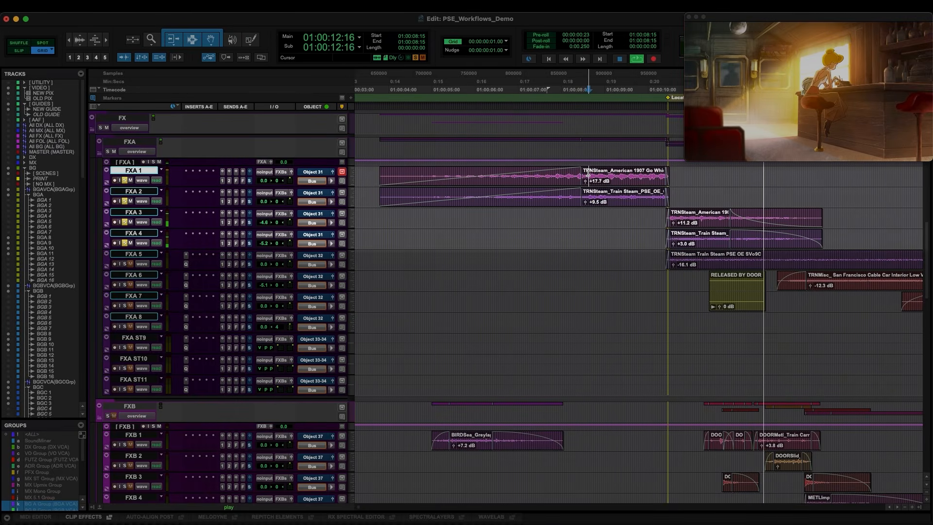
{"action": "key", "text": "space"}
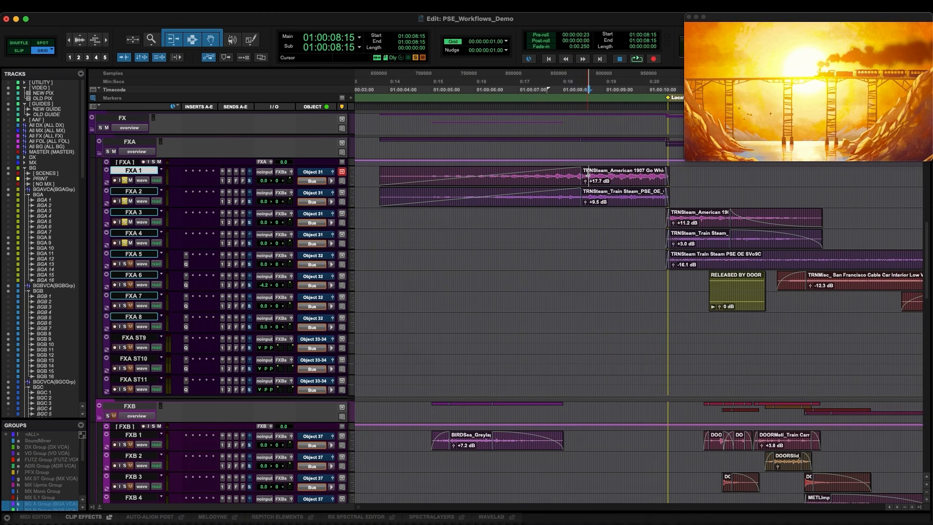
Toggle the mutes of FXA 2 and FXA 4 and replay the soloed train clips to compare
{"action": "left_click", "coordinate": [125, 202]}
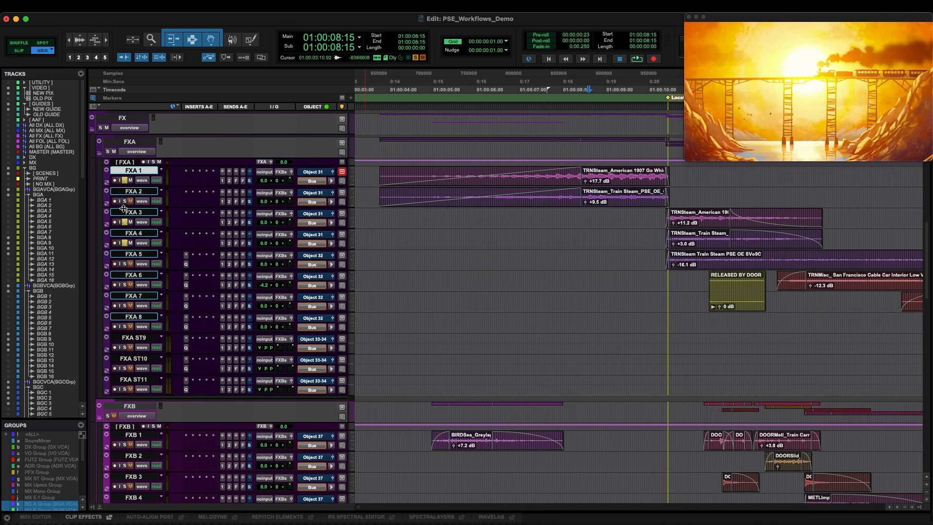
{"action": "left_click", "coordinate": [125, 243]}
{"action": "left_click", "coordinate": [595, 173]}
{"action": "key", "text": "space"}
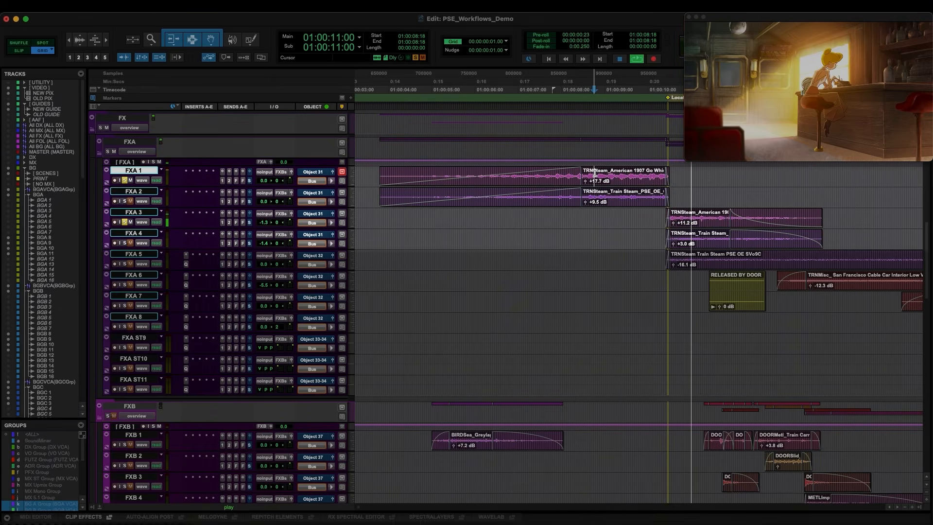
{"action": "key", "text": "space"}
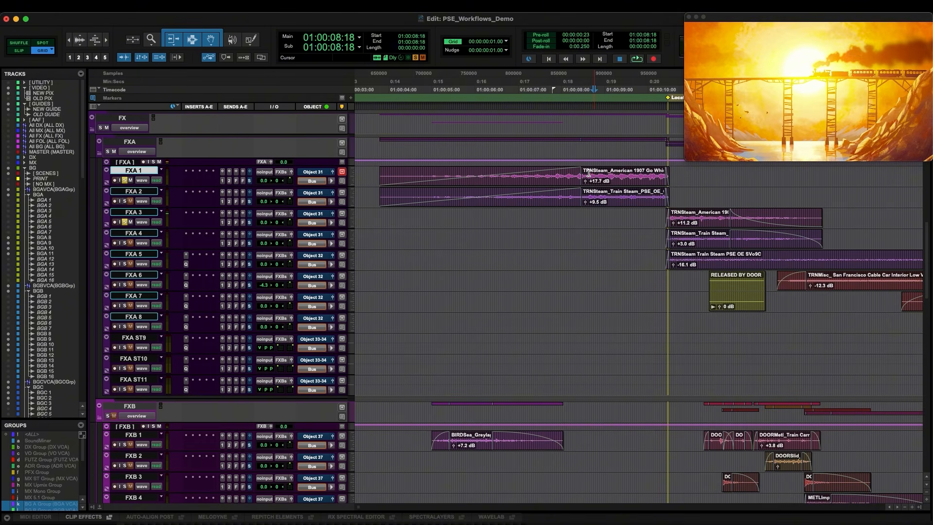
Toggle the FXA 2 and FXA 4 mutes back and replay the train clips
{"action": "left_click", "coordinate": [125, 201]}
{"action": "left_click", "coordinate": [124, 242]}
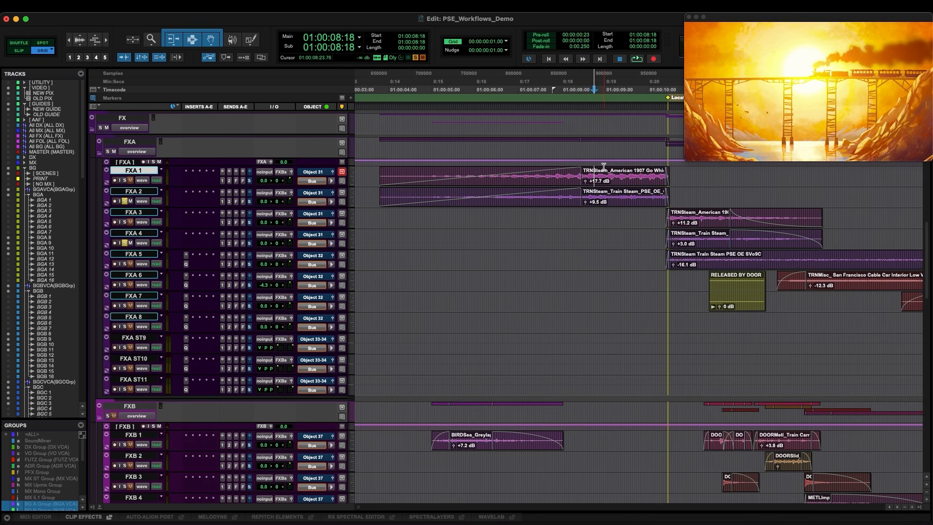
{"action": "key", "text": "space"}
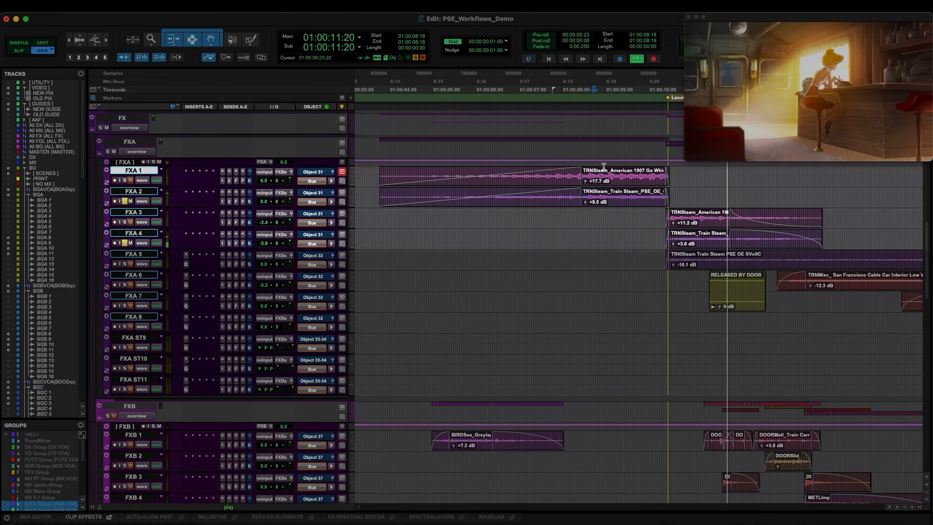
{"action": "key", "text": "space"}
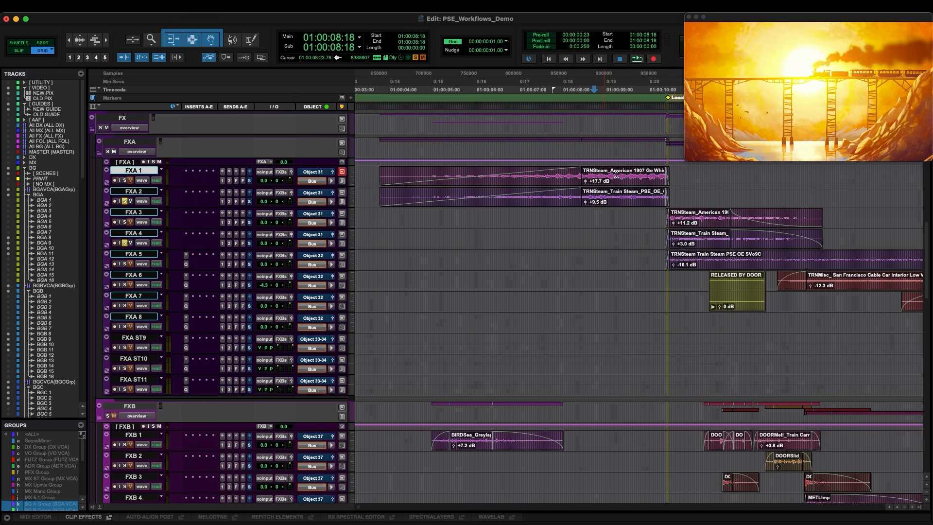
Play from the FXA 5 train steam clip to audition it over the scene change
{"action": "left_click", "coordinate": [630, 254]}
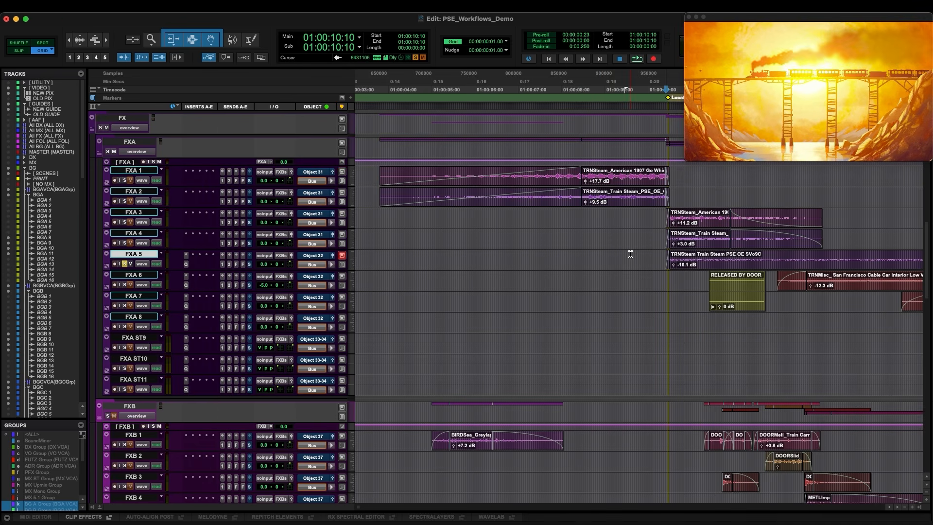
{"action": "key", "text": "space"}
{"action": "key", "text": "r"}
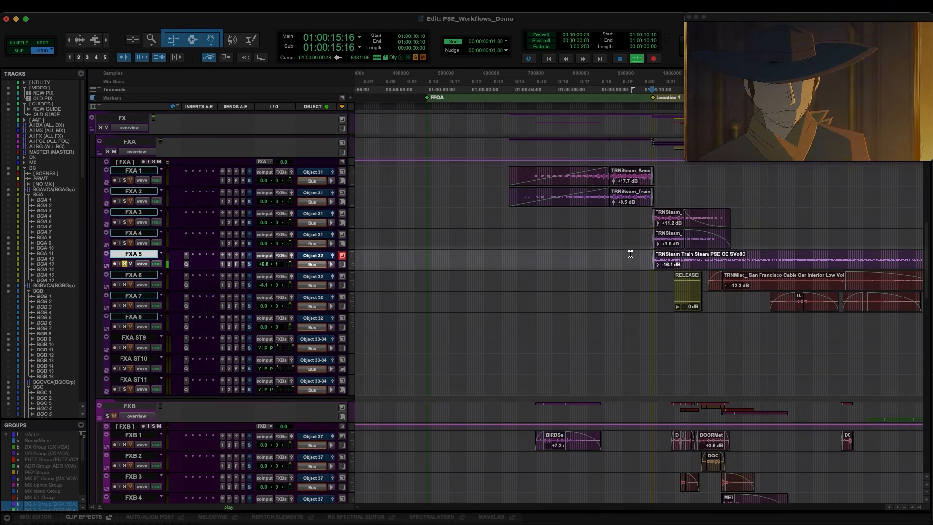
{"action": "key", "text": "space"}
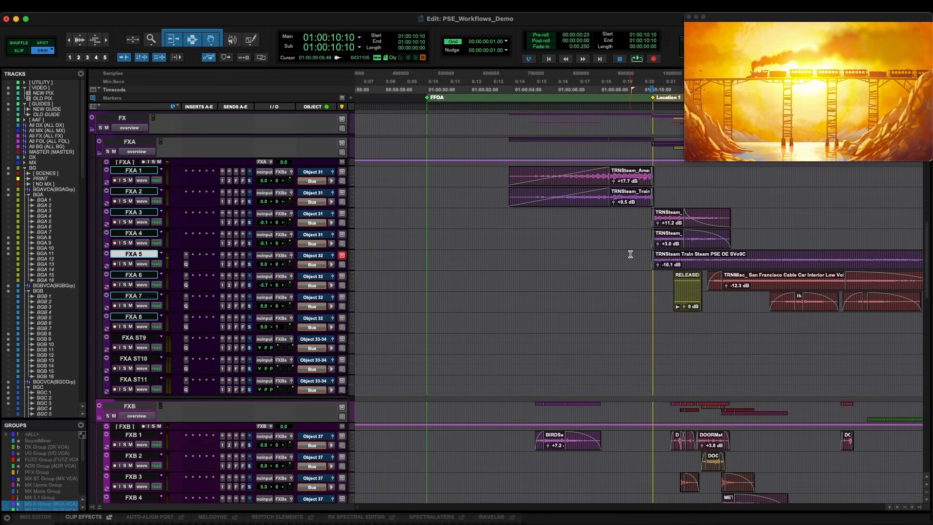
Select the cable car interior voice clips on FXA 6 and FXA 7 and audition them over the scene change
{"action": "left_click", "coordinate": [701, 318]}
{"action": "key", "text": "super+bracketright"}
{"action": "key", "text": "super+bracketright"}
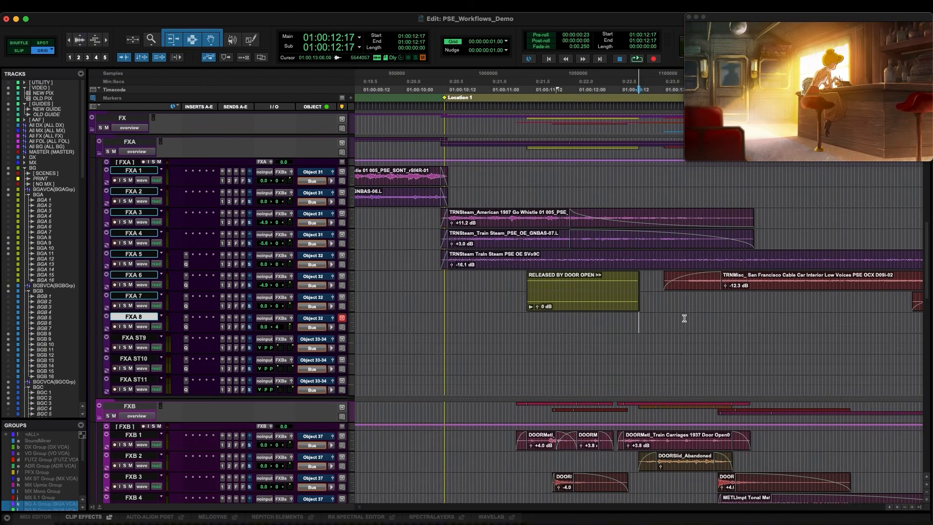
{"action": "key", "text": "super+bracketleft"}
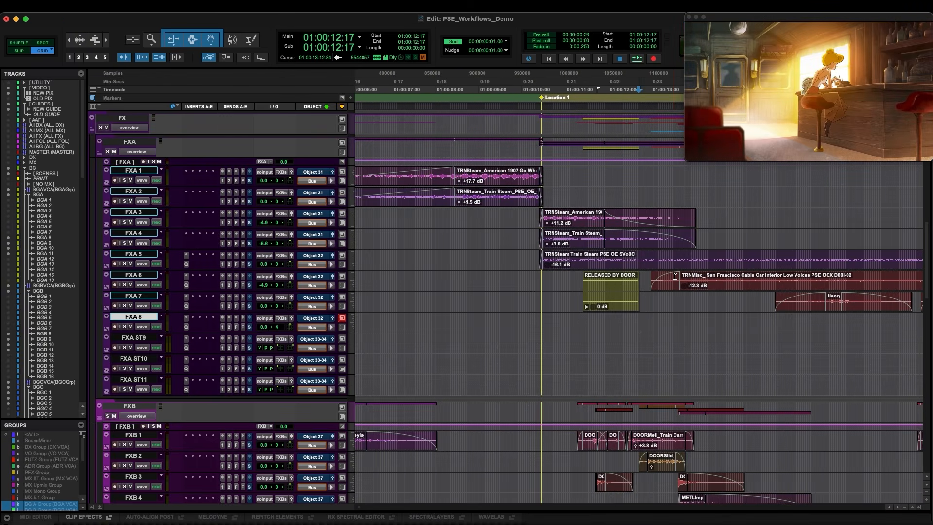
{"action": "key", "text": "super+bracketleft"}
{"action": "left_click_drag", "start_coordinate": [640, 275], "coordinate": [890, 306]}
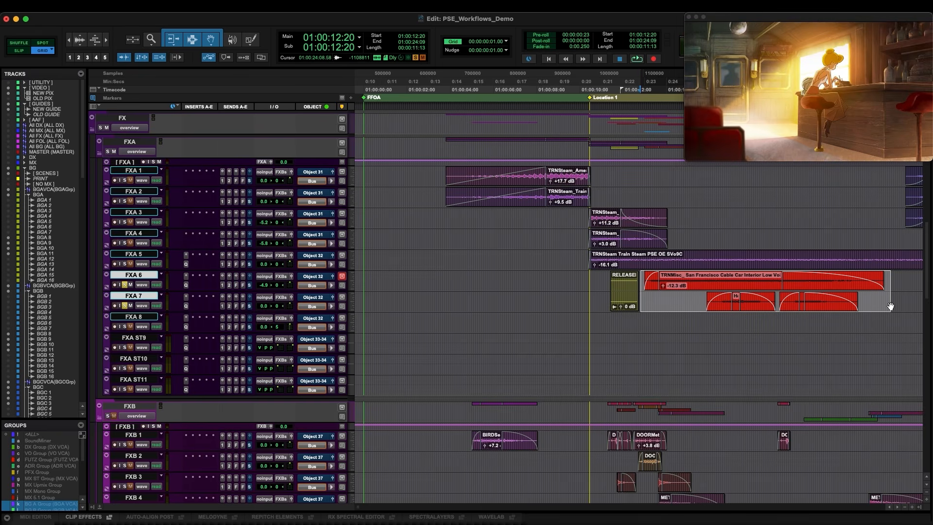
{"action": "key", "text": "space"}
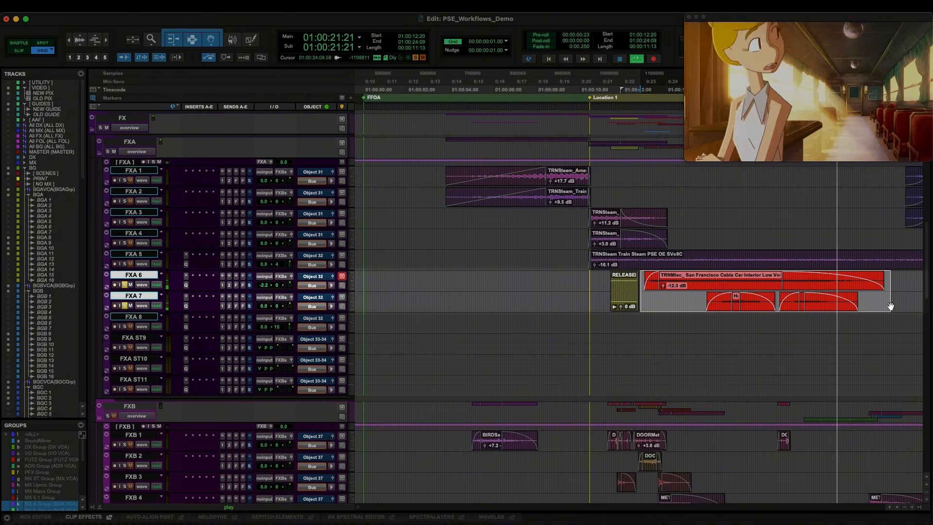
{"action": "key", "text": "space"}
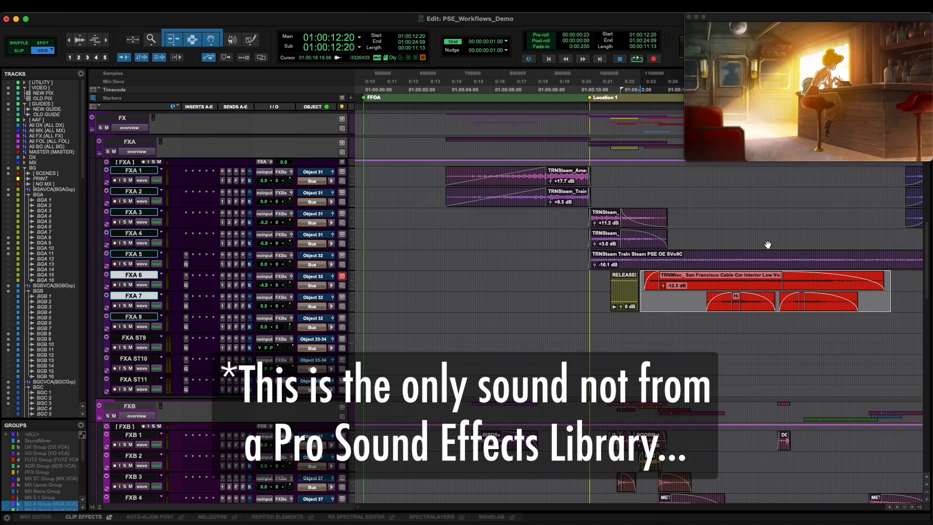
Solo the steam whistle and whoosh clips on FXA 1 to FXA 3 at the next scene change and play them
{"action": "left_click", "coordinate": [850, 317]}
{"action": "key", "text": "r"}
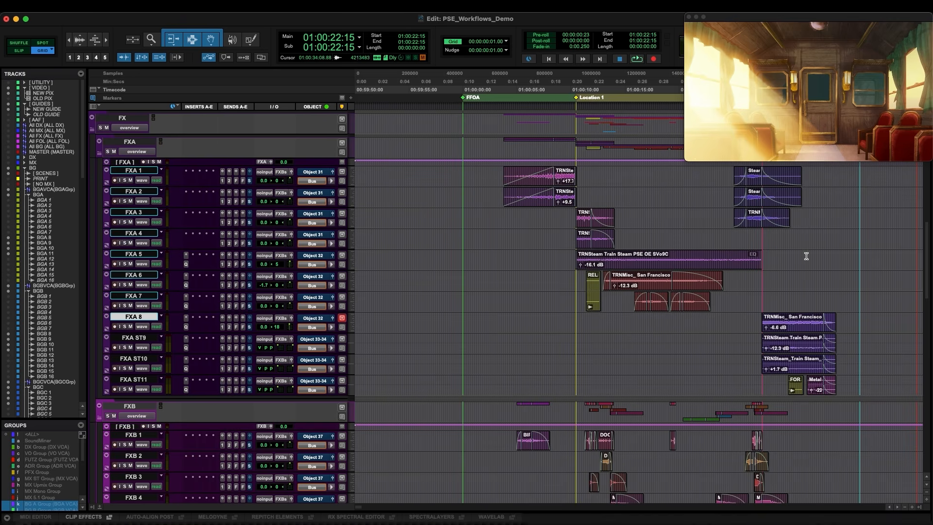
{"action": "scroll", "coordinate": [772, 237], "scroll_direction": "up", "scroll_amount": 1}
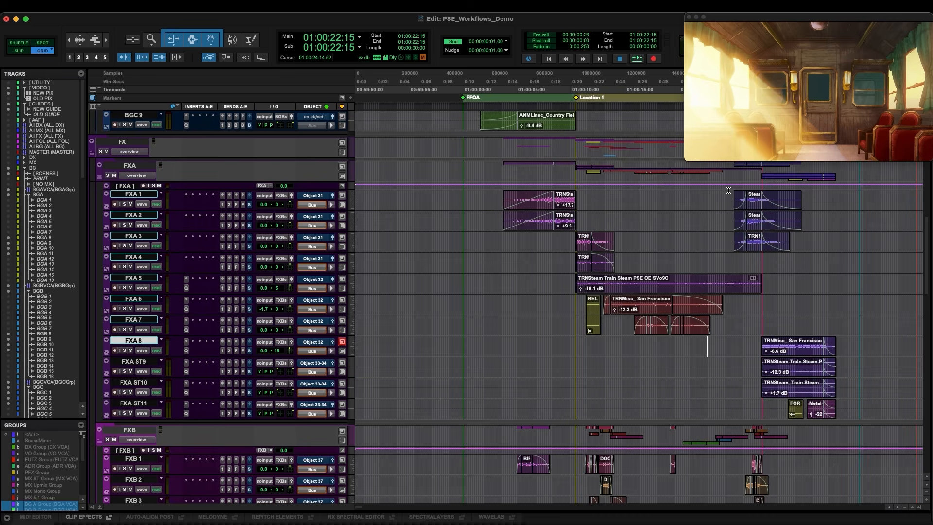
{"action": "left_click_drag", "start_coordinate": [729, 199], "coordinate": [809, 242]}
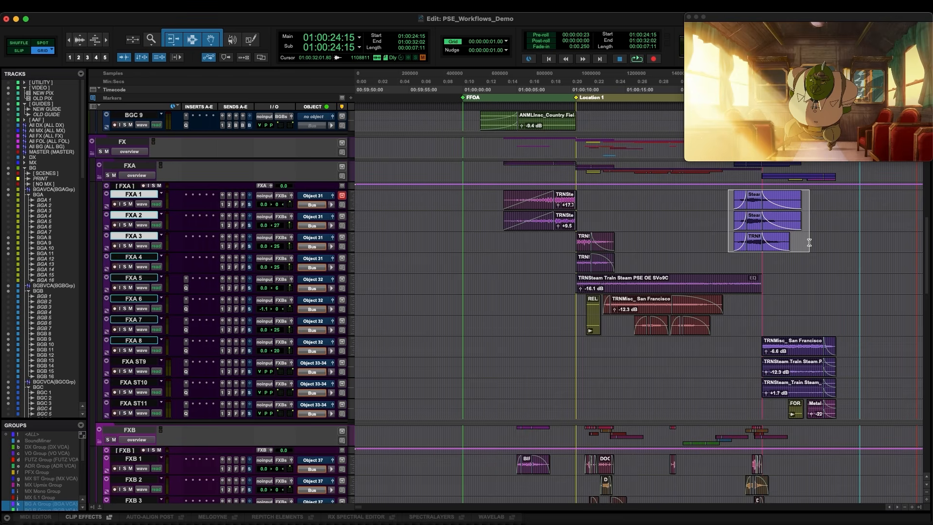
{"action": "key", "text": "shift+s"}
{"action": "key", "text": "space"}
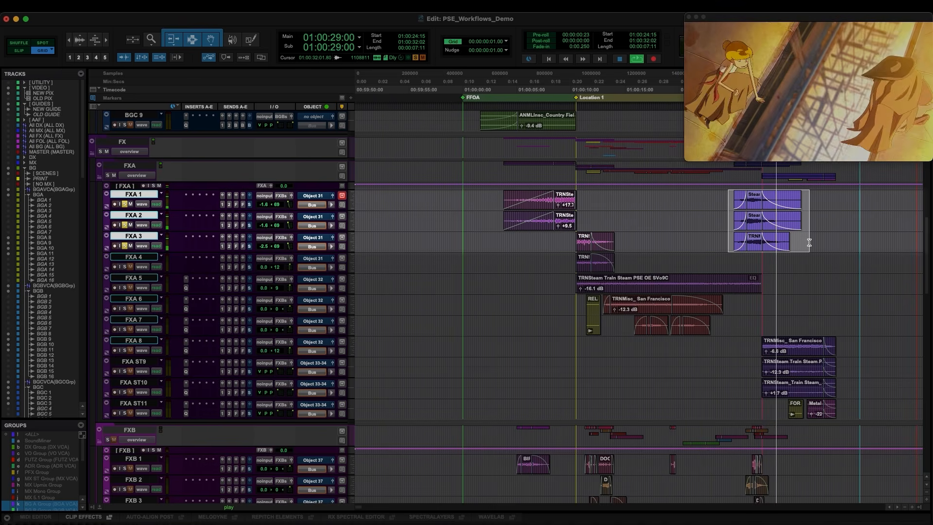
{"action": "key", "text": "space"}
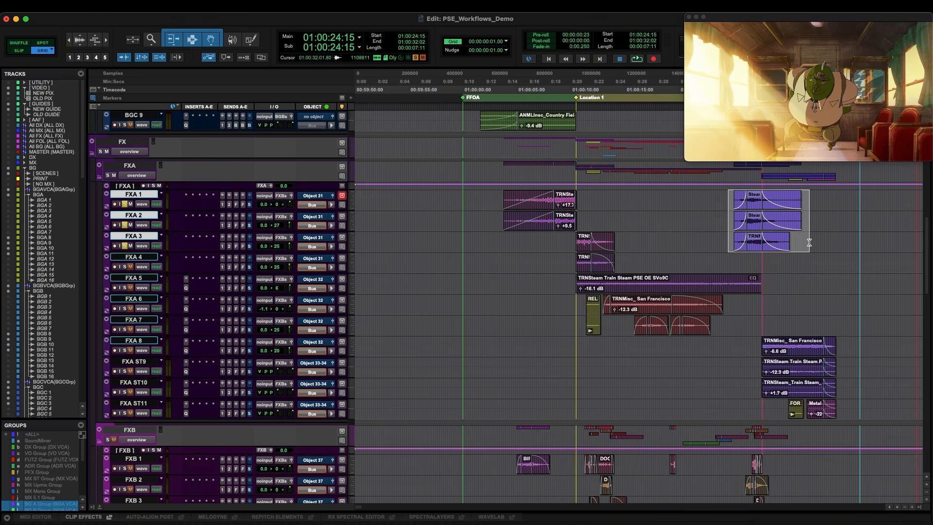
Place the cursor at the start of the FXA 1 steam whistle clip and play it on its own
{"action": "key", "text": "super+bracketright"}
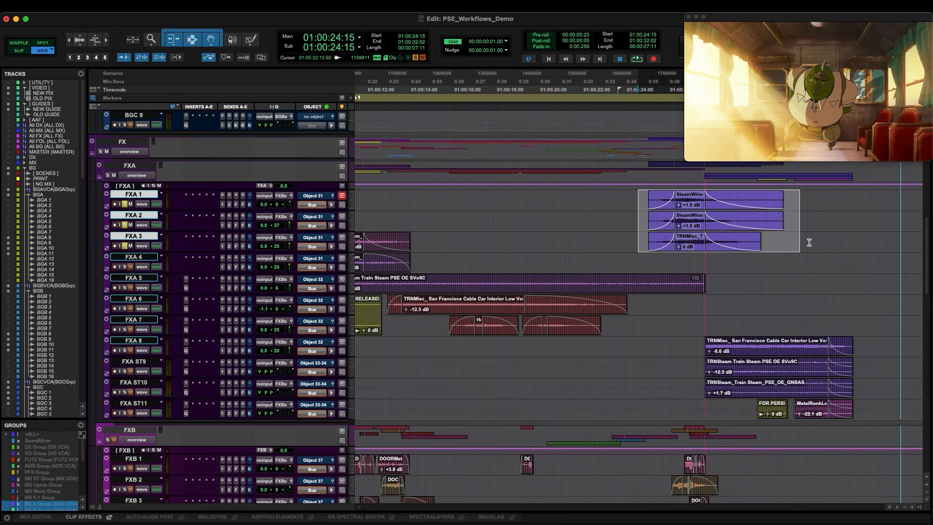
{"action": "left_click", "coordinate": [643, 219]}
{"action": "left_click_drag", "start_coordinate": [643, 219], "coordinate": [646, 245]}
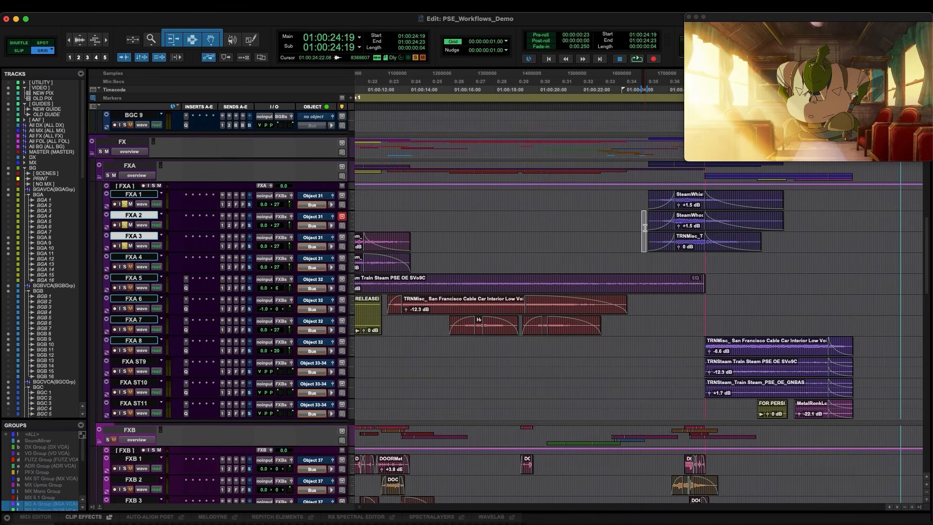
{"action": "left_click", "coordinate": [642, 200]}
{"action": "key", "text": "space"}
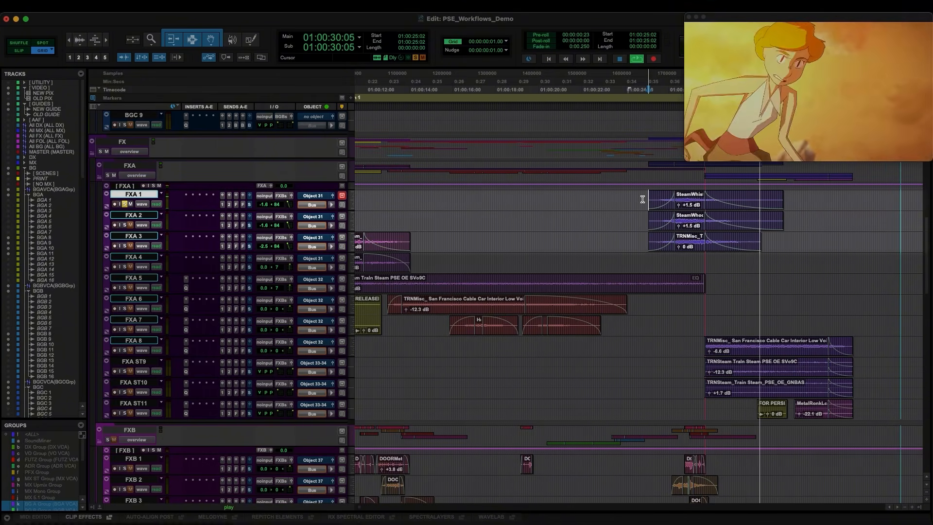
{"action": "key", "text": "space"}
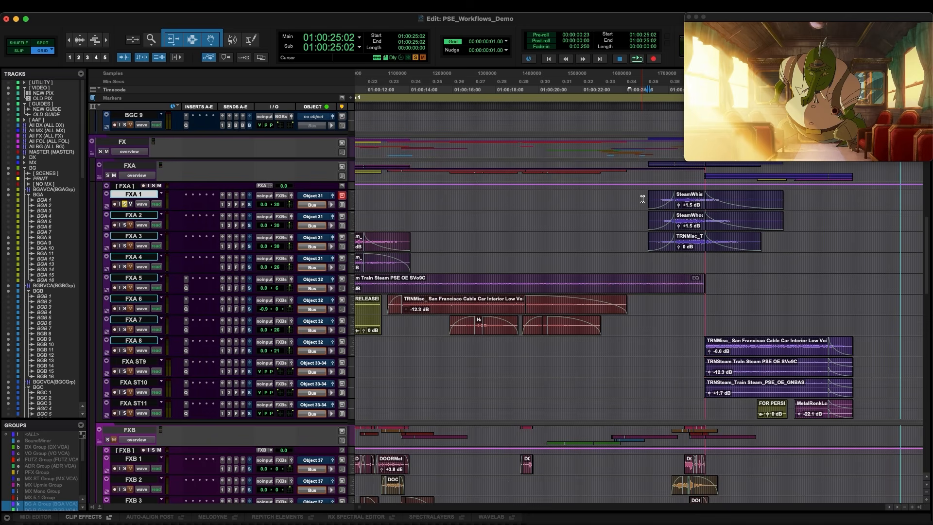
Step down to the FXA 2 and FXA 3 clips in turn and play each one individually
{"action": "key", "text": "semicolon"}
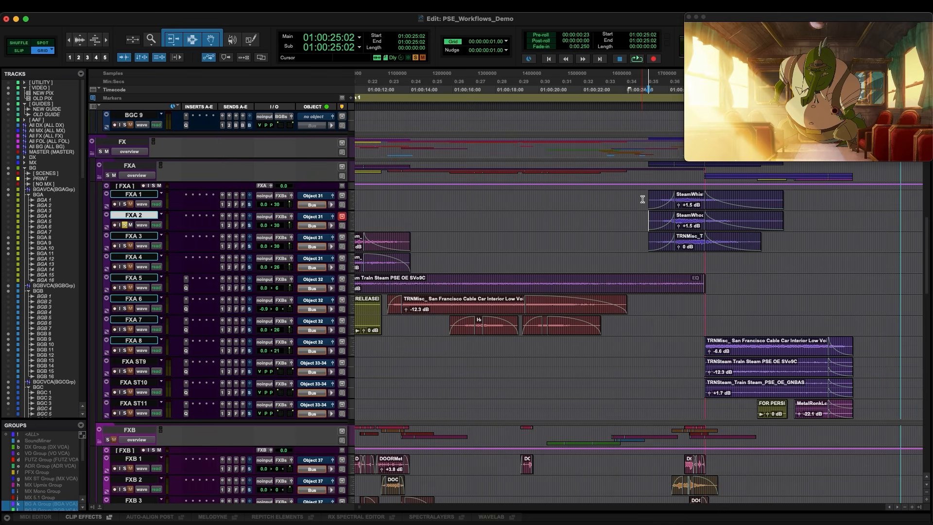
{"action": "key", "text": "space"}
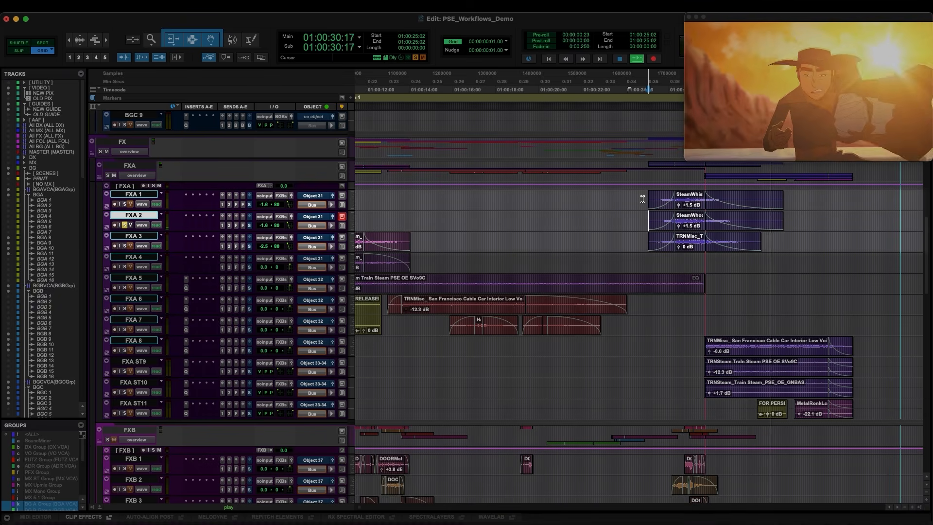
{"action": "key", "text": "space"}
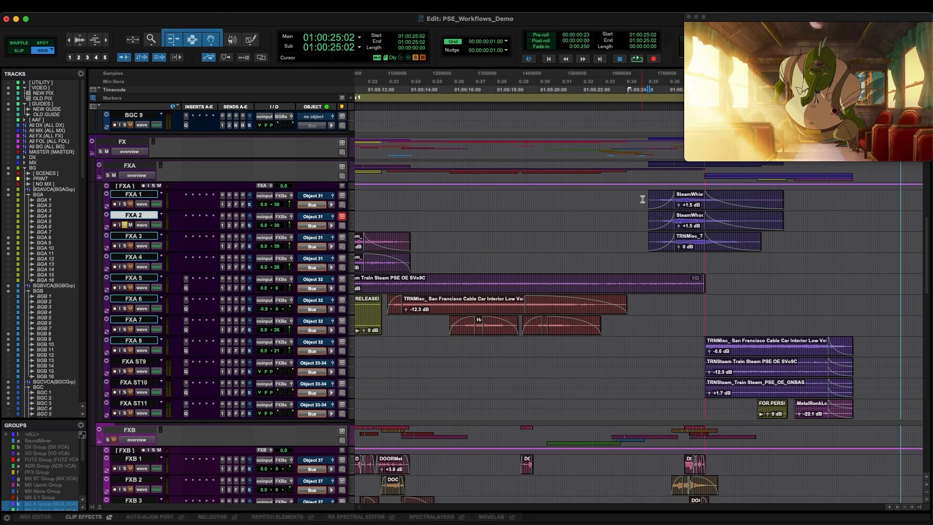
{"action": "key", "text": "semicolon"}
{"action": "key", "text": "space"}
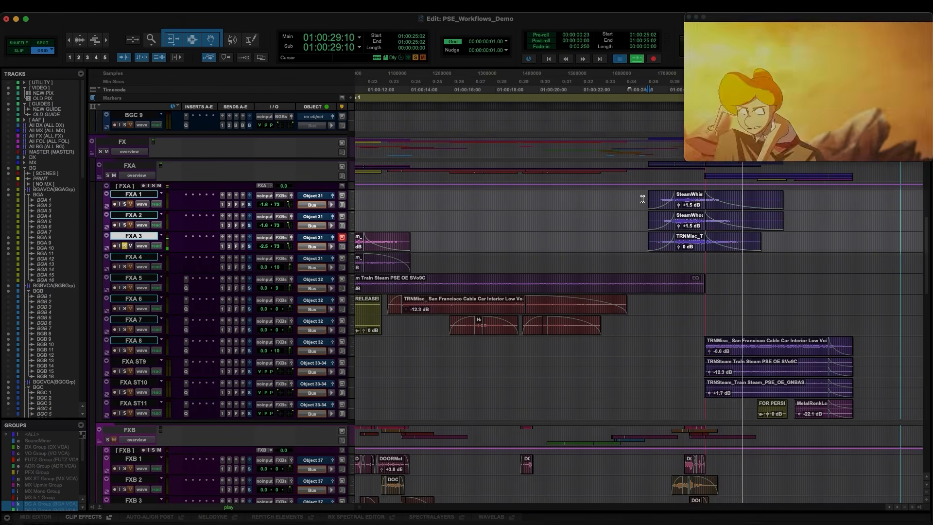
{"action": "key", "text": "space"}
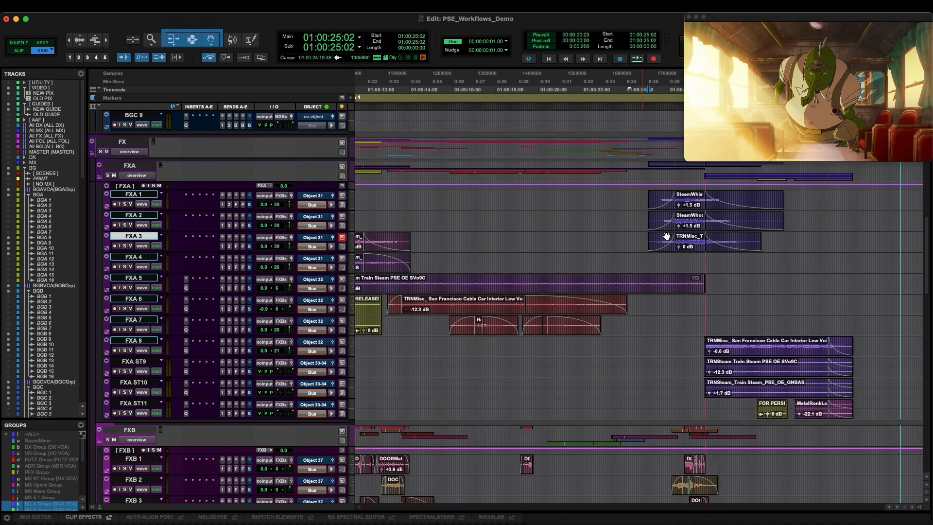
Examine the cable car voice, train steam and metal clips on FXA 8 to FXA ST11 at the following scene
{"action": "left_click_drag", "start_coordinate": [697, 346], "coordinate": [699, 392]}
{"action": "key", "text": "Tab"}
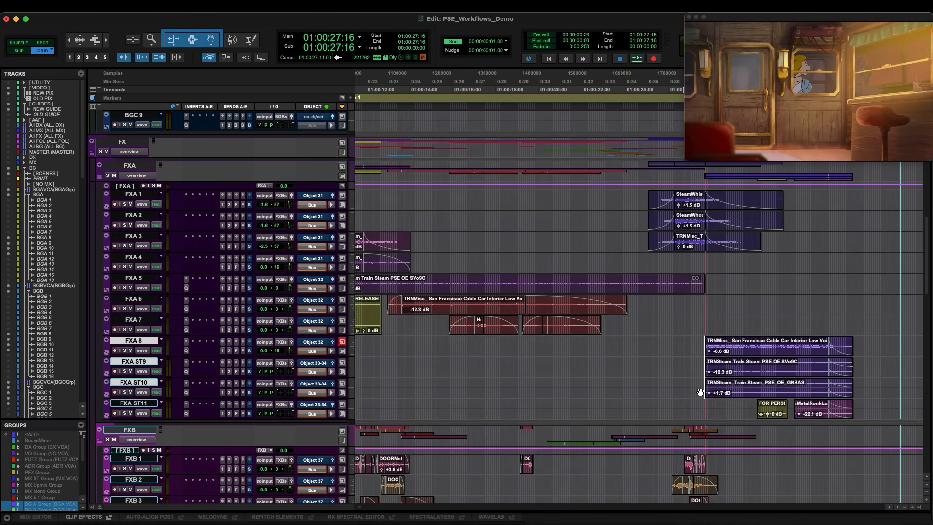
{"action": "left_click", "coordinate": [791, 405]}
{"action": "key", "text": "super+bracketright"}
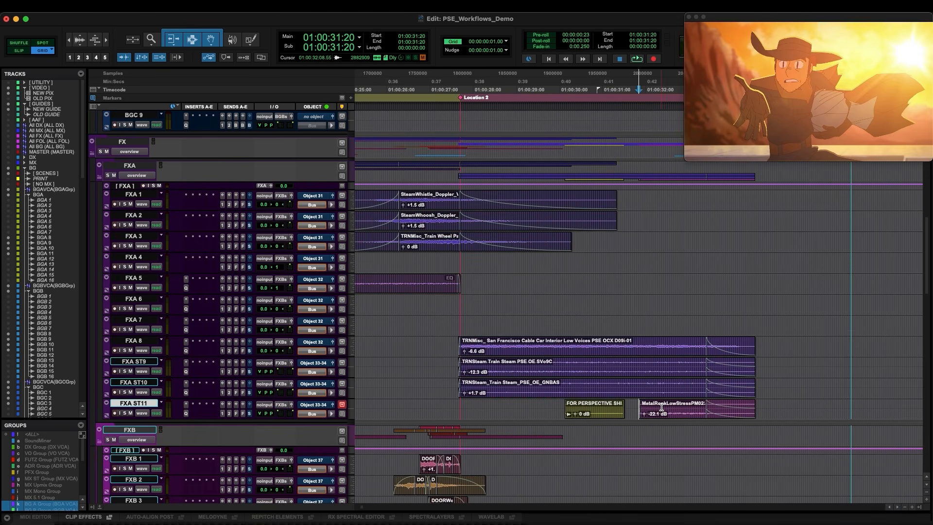
{"action": "mouse_move", "coordinate": [637, 407]}
{"action": "left_mouse_down"}
{"action": "mouse_move", "coordinate": [711, 411]}
{"action": "mouse_move", "coordinate": [635, 408]}
{"action": "left_mouse_up"}
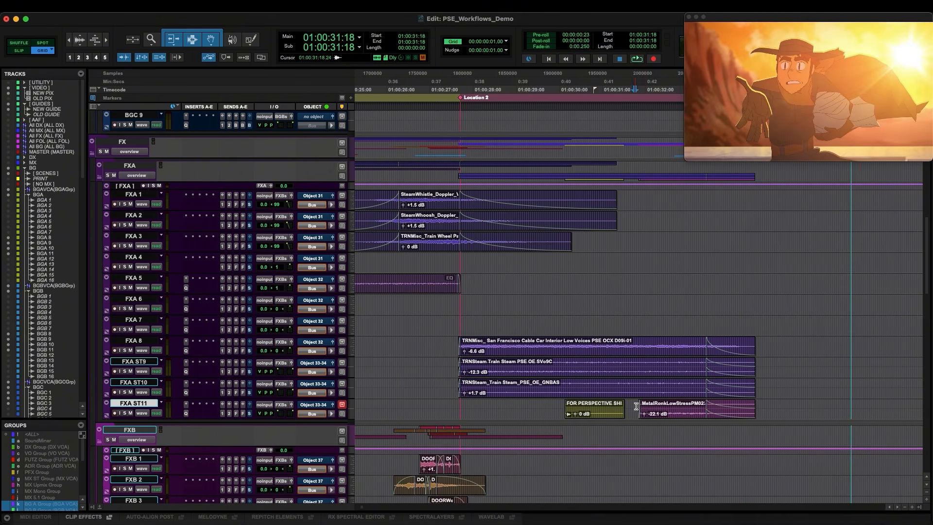
{"action": "key", "text": "r"}
{"action": "key", "text": "r"}
{"action": "key", "text": "r"}
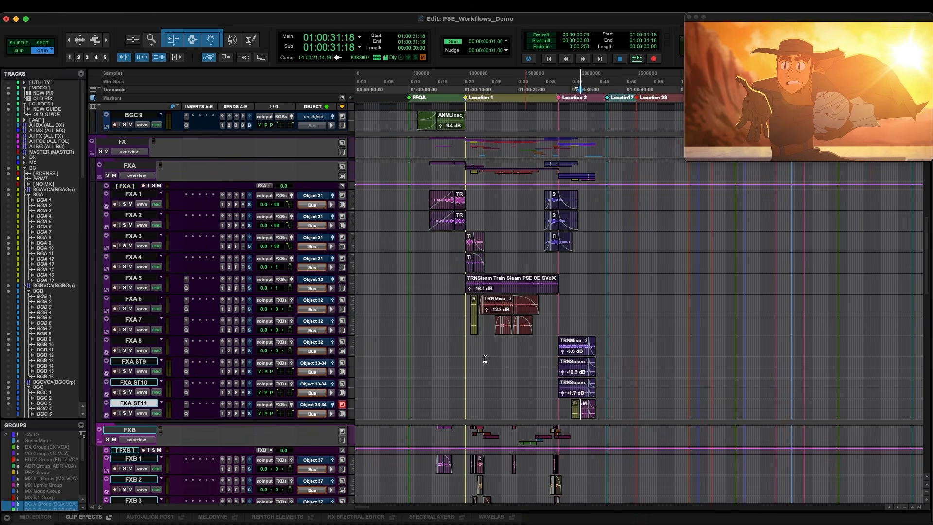
{"action": "scroll", "coordinate": [441, 361], "scroll_direction": "down", "scroll_amount": 1}
{"action": "scroll", "coordinate": [441, 361], "scroll_direction": "down", "scroll_amount": 9}
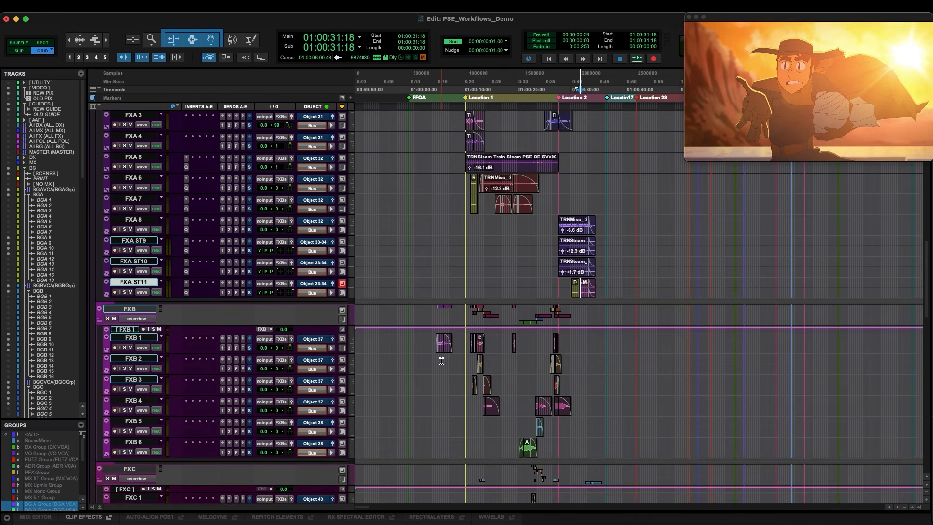
{"action": "scroll", "coordinate": [442, 361], "scroll_direction": "down", "scroll_amount": 3}
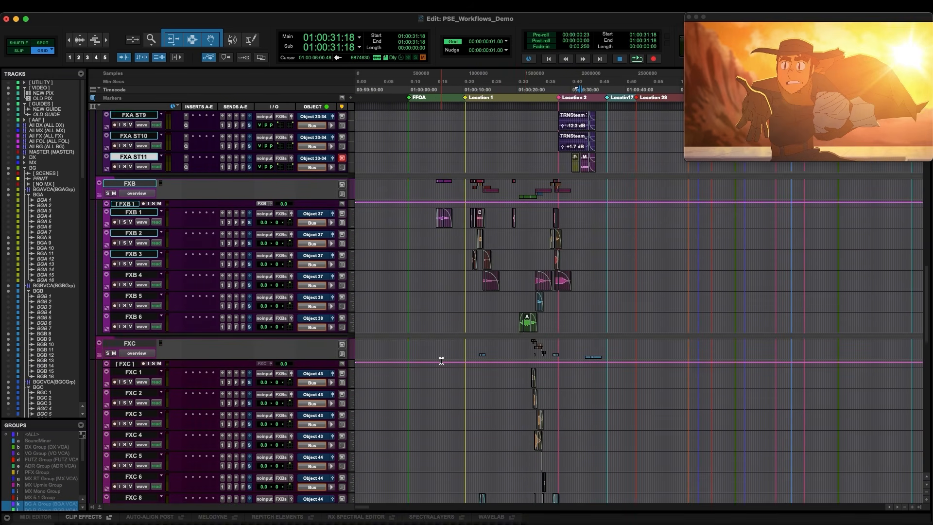
Solo FXB 1 and audition the birds clip near the start of the show, then release the solo
{"action": "left_click", "coordinate": [424, 192]}
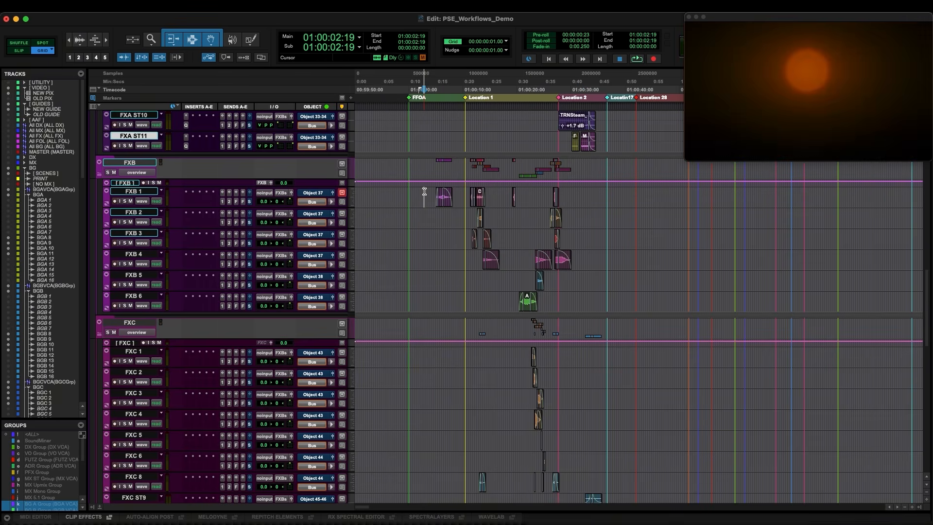
{"action": "key", "text": "t"}
{"action": "key", "text": "r"}
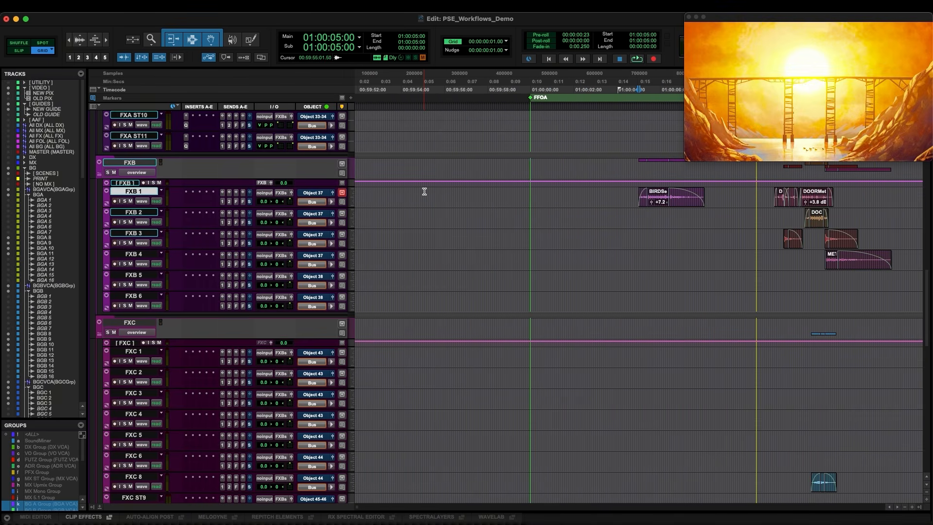
{"action": "key", "text": "shift+s"}
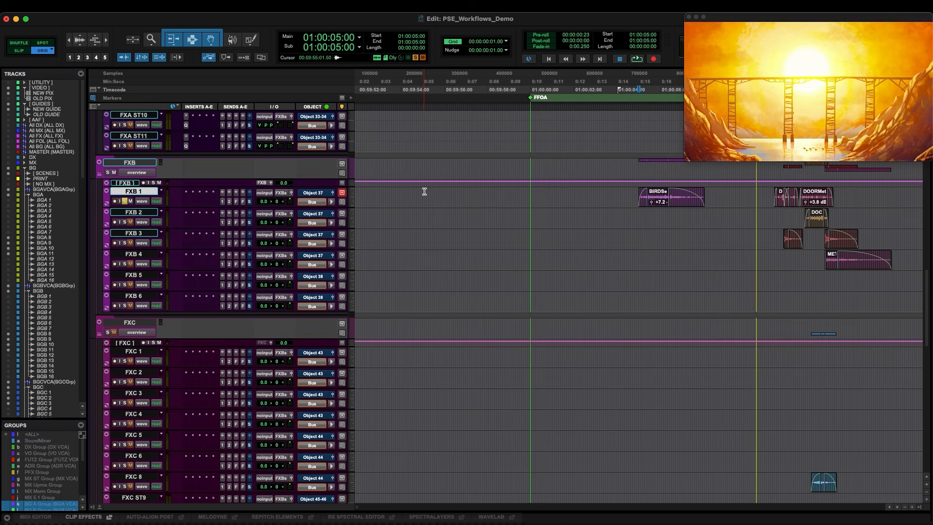
{"action": "key", "text": "space"}
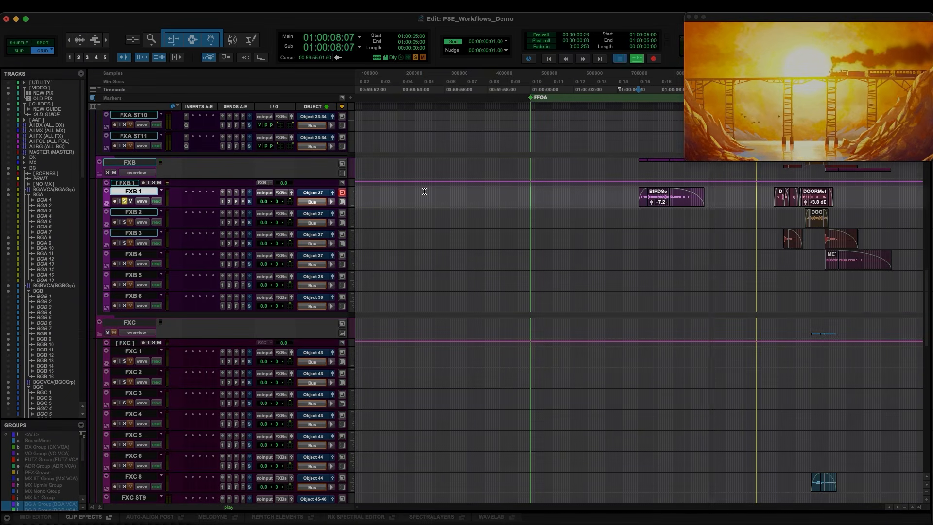
{"action": "key", "text": "space"}
{"action": "key", "text": "shift+s"}
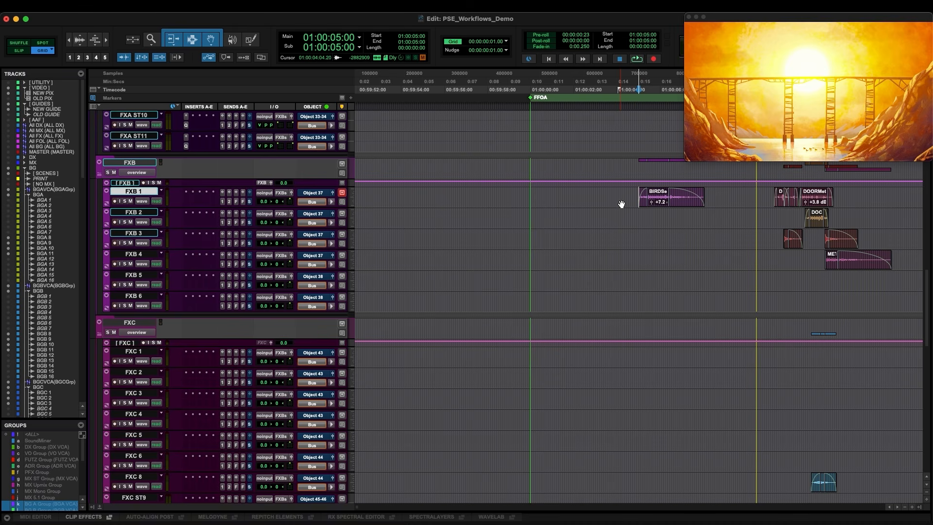
Solo FXB 1 and play the door clips at the start of the dining car scene
{"action": "left_click", "coordinate": [757, 194]}
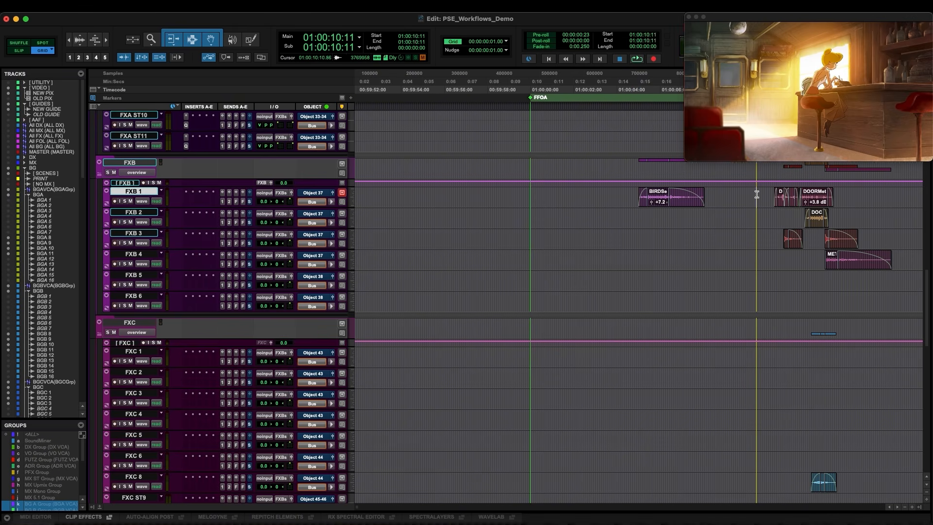
{"action": "key", "text": "Tab"}
{"action": "key", "text": "t"}
{"action": "key", "text": "t"}
{"action": "key", "text": "r"}
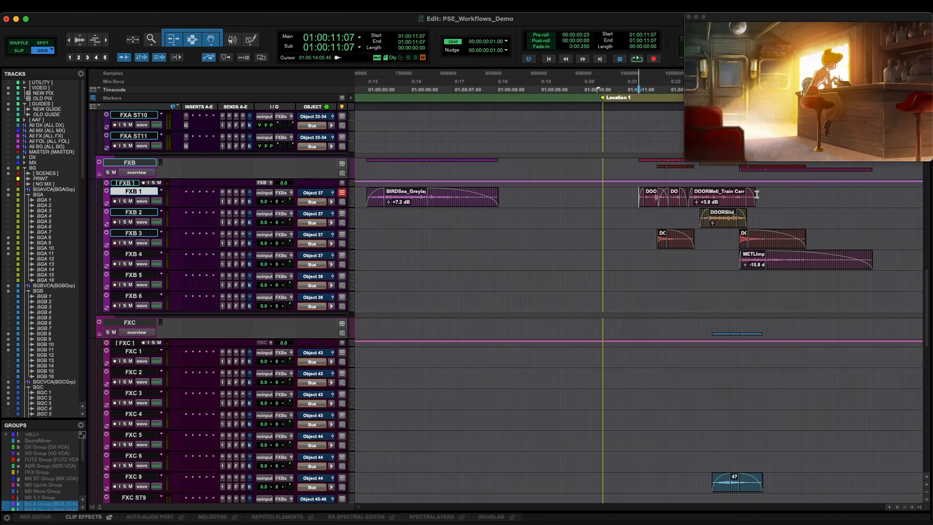
{"action": "key", "text": "shift+s"}
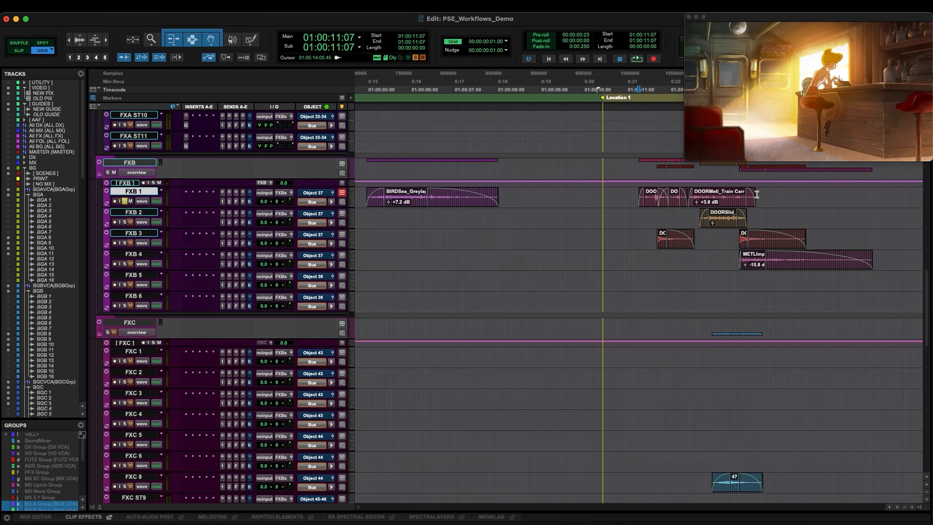
{"action": "key", "text": "space"}
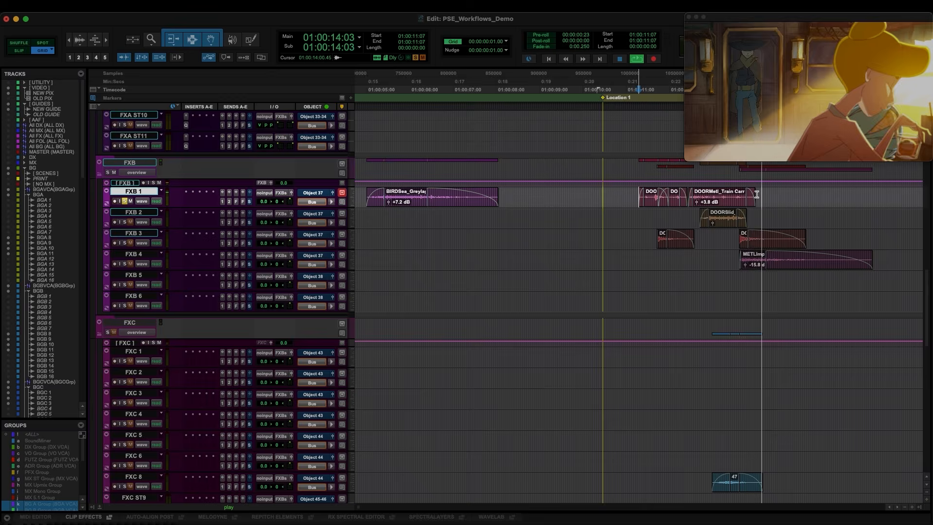
{"action": "key", "text": "space"}
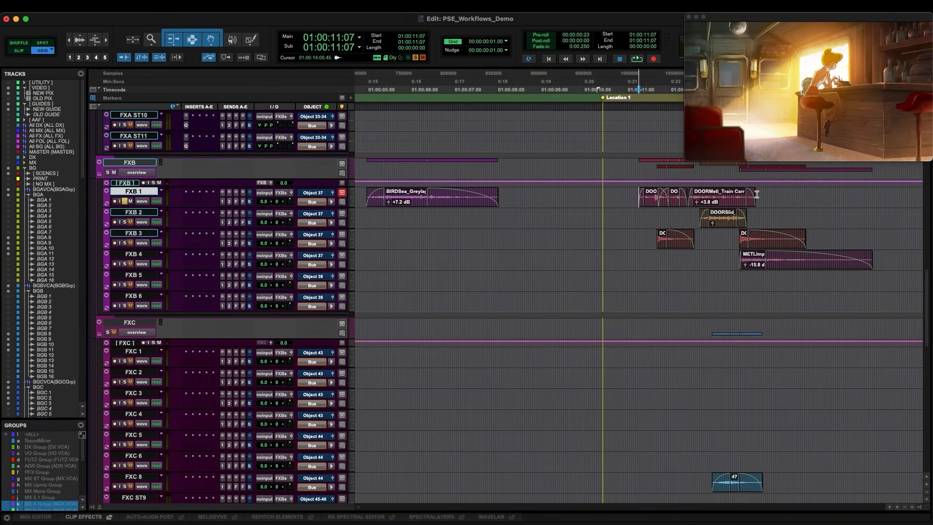
Solo FXB 2 and play the sliding door clip, then release the solo
{"action": "key", "text": "shift+s"}
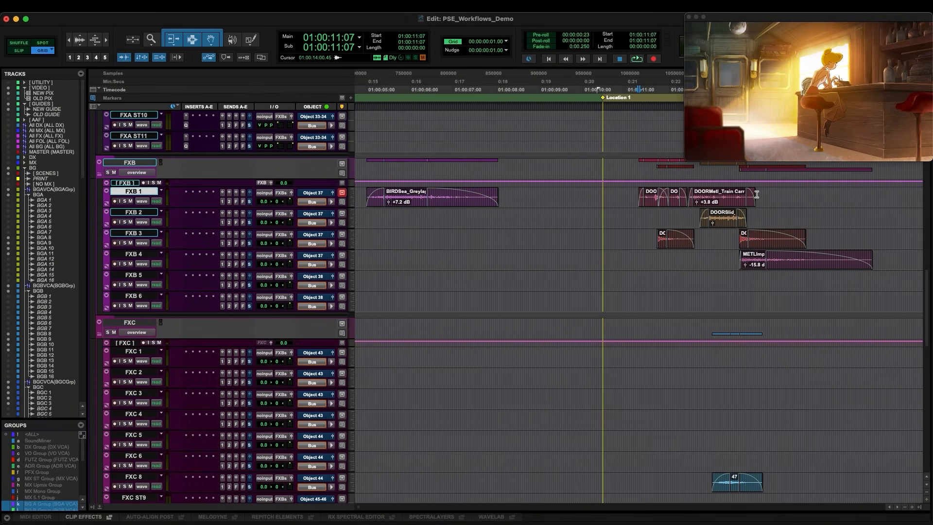
{"action": "left_click", "coordinate": [696, 214]}
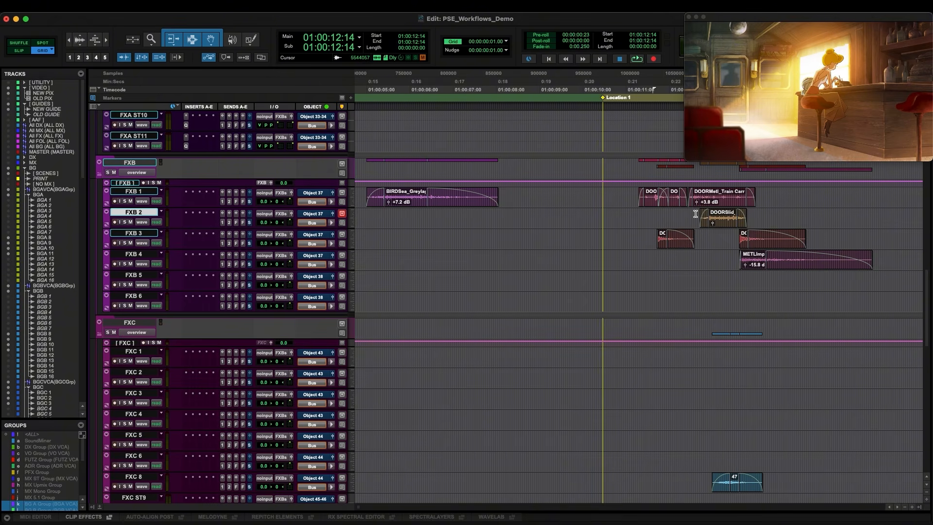
{"action": "key", "text": "shift+s"}
{"action": "key", "text": "space"}
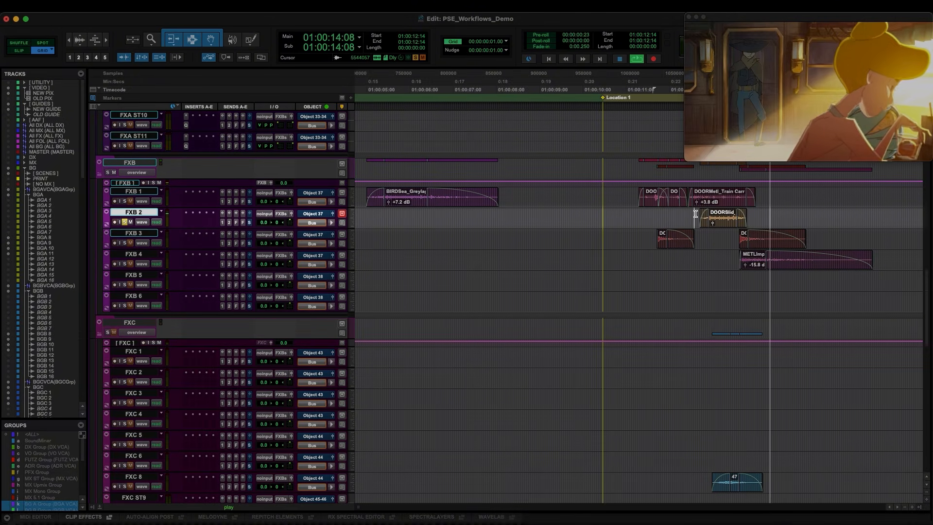
{"action": "key", "text": "space"}
{"action": "key", "text": "shift+s"}
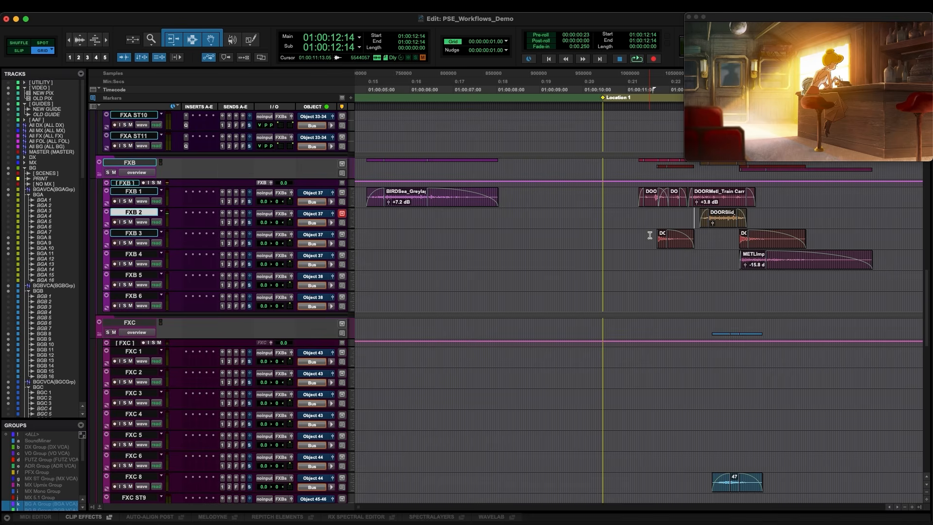
Solo FXB 3 and play its door clips at the dining car scene
{"action": "left_click", "coordinate": [650, 235]}
{"action": "key", "text": "shift+s"}
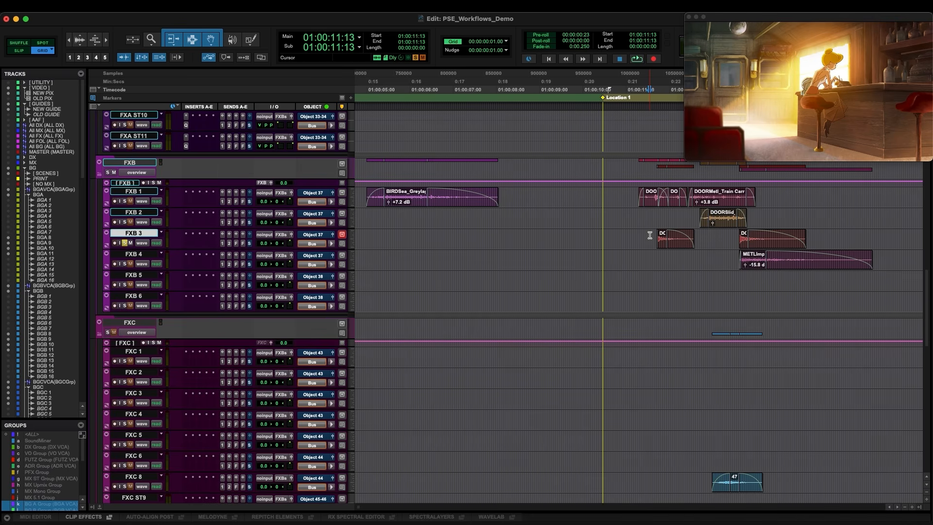
{"action": "key", "text": "space"}
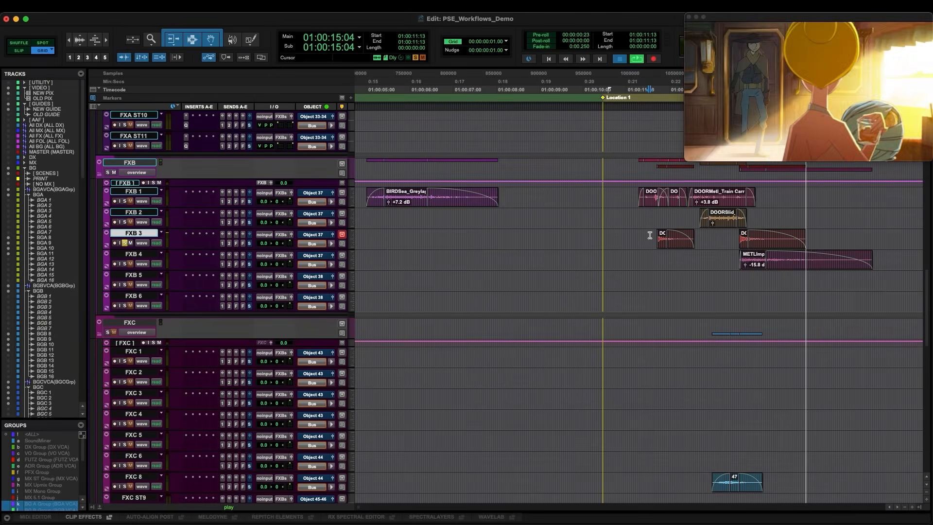
{"action": "key", "text": "space"}
Solo FXB 4 and play the metal clip, then release the solo
{"action": "left_click", "coordinate": [723, 255]}
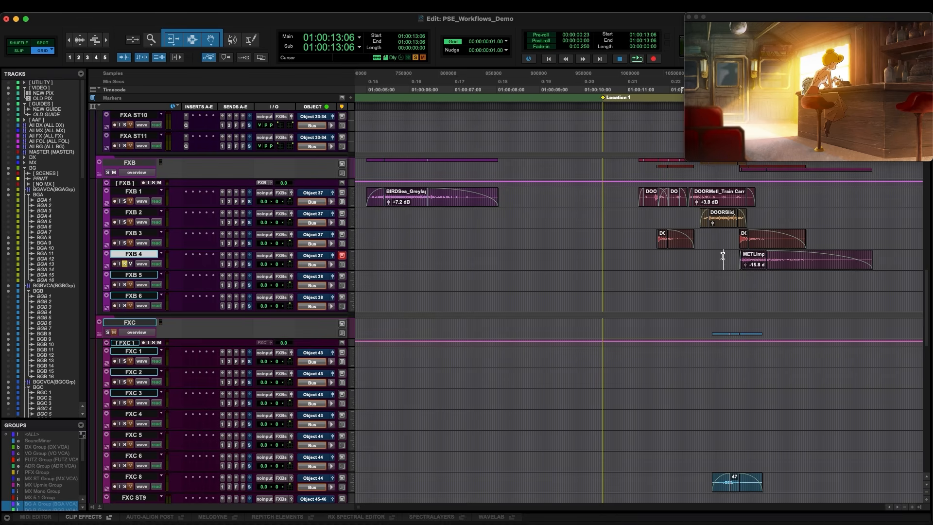
{"action": "left_click", "coordinate": [723, 257]}
{"action": "key", "text": "space"}
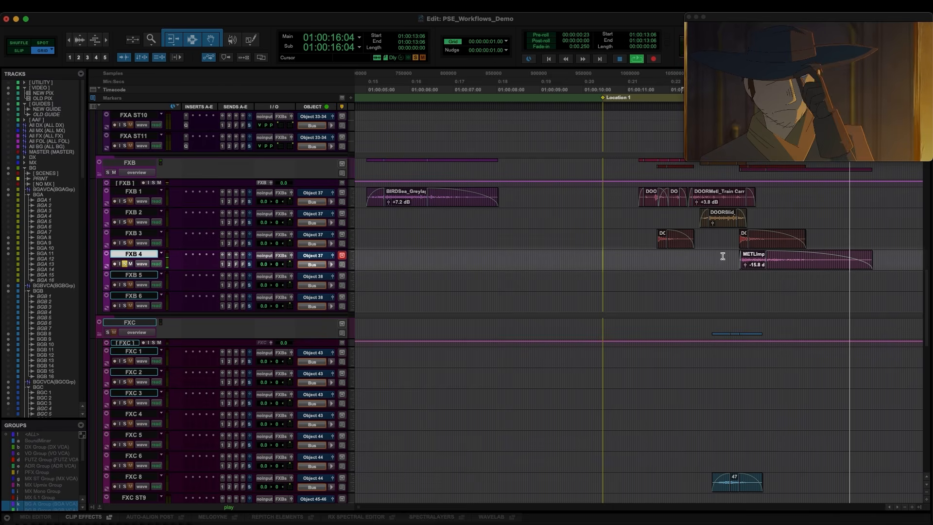
{"action": "key", "text": "space"}
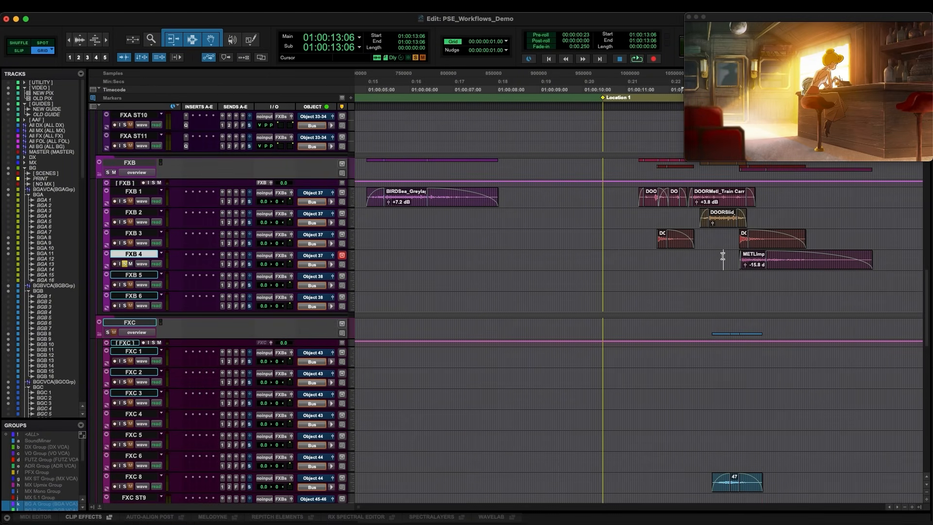
{"action": "key", "text": "shift+s"}
Examine the door and metal clips on the FXB tracks at the following scene
{"action": "key", "text": "r"}
{"action": "key", "text": "r"}
{"action": "left_click", "coordinate": [731, 239]}
{"action": "scroll", "coordinate": [715, 233], "scroll_direction": "right", "scroll_amount": 3}
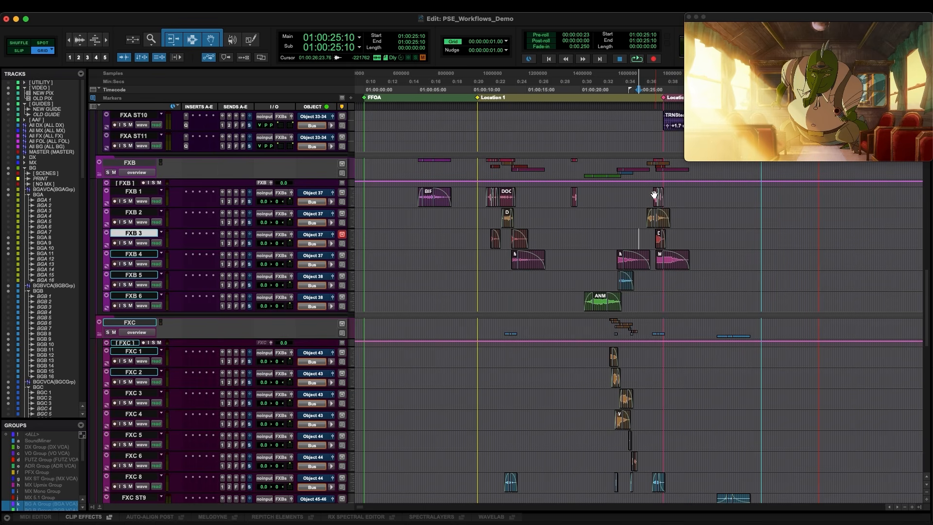
{"action": "left_click", "coordinate": [652, 194]}
{"action": "key", "text": "t"}
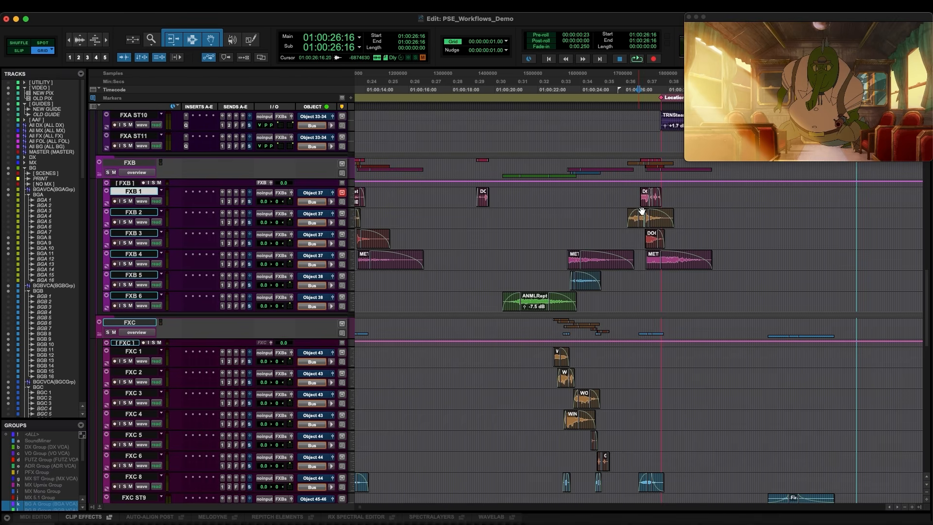
{"action": "left_click_drag", "start_coordinate": [641, 239], "coordinate": [650, 238]}
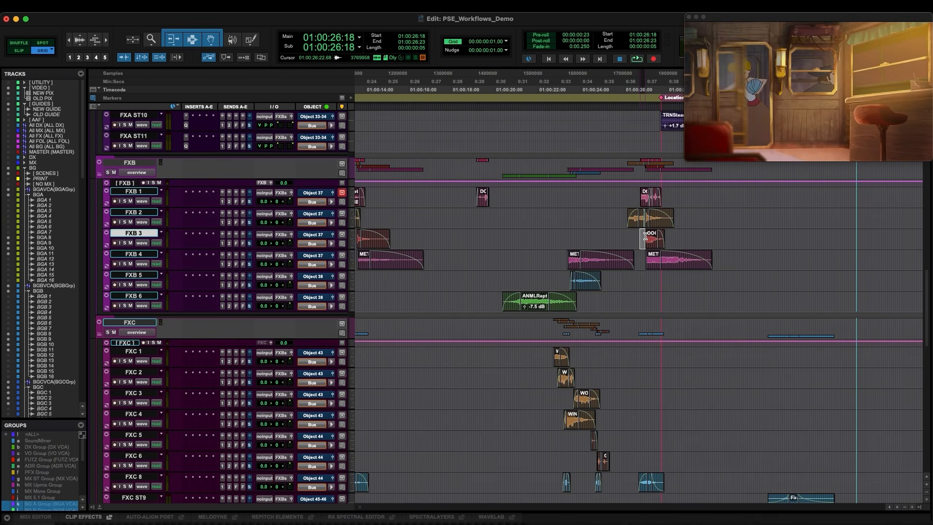
{"action": "left_click", "coordinate": [641, 237]}
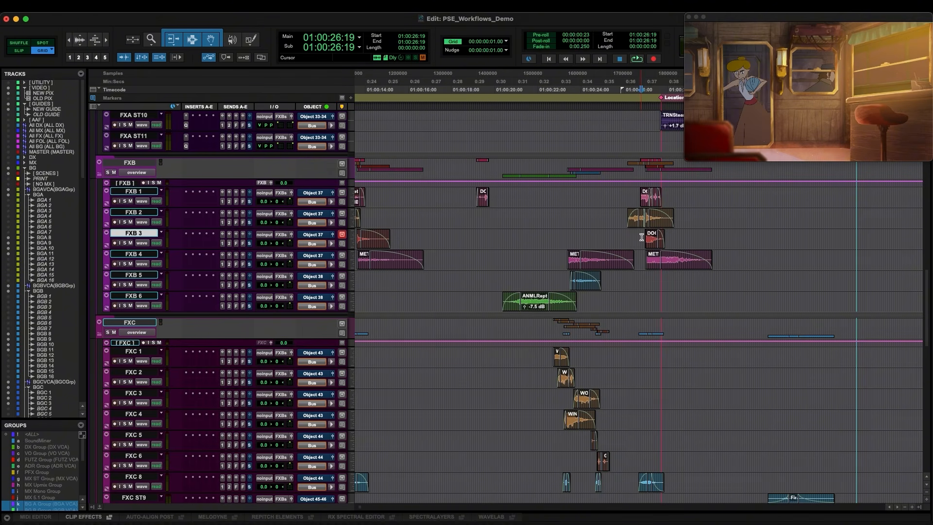
Play the food glassware clips on the PROP 1 foley track one after another
{"action": "scroll", "coordinate": [493, 372], "scroll_direction": "down", "scroll_amount": 6}
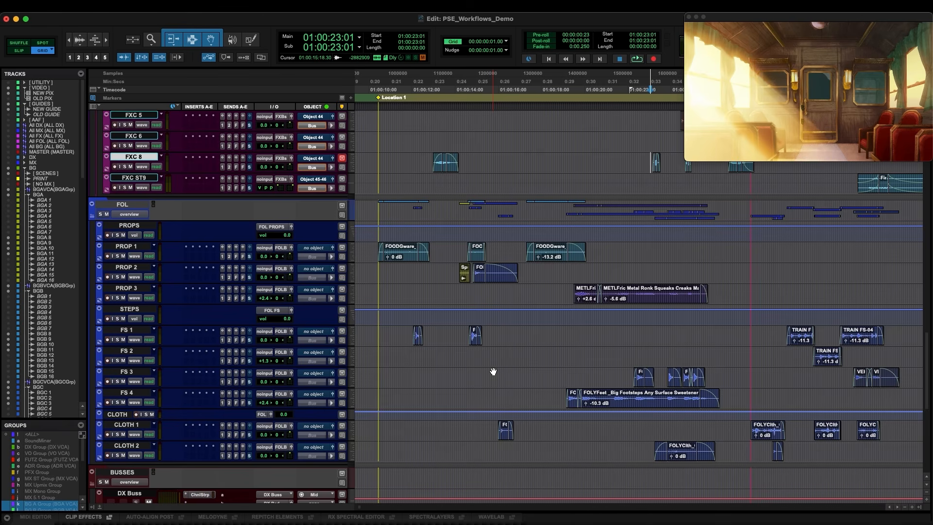
{"action": "left_click", "coordinate": [376, 250]}
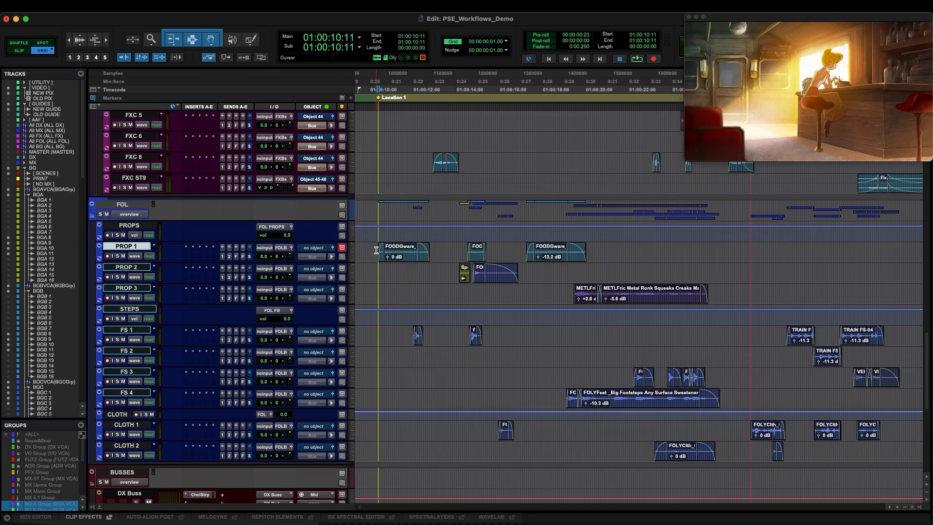
{"action": "key", "text": "space"}
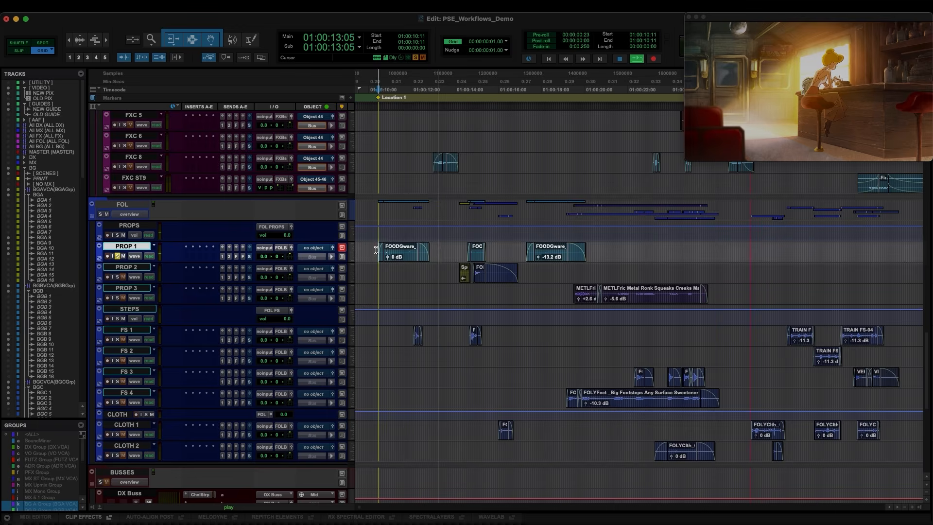
{"action": "key", "text": "space"}
{"action": "left_click", "coordinate": [460, 250]}
{"action": "key", "text": "space"}
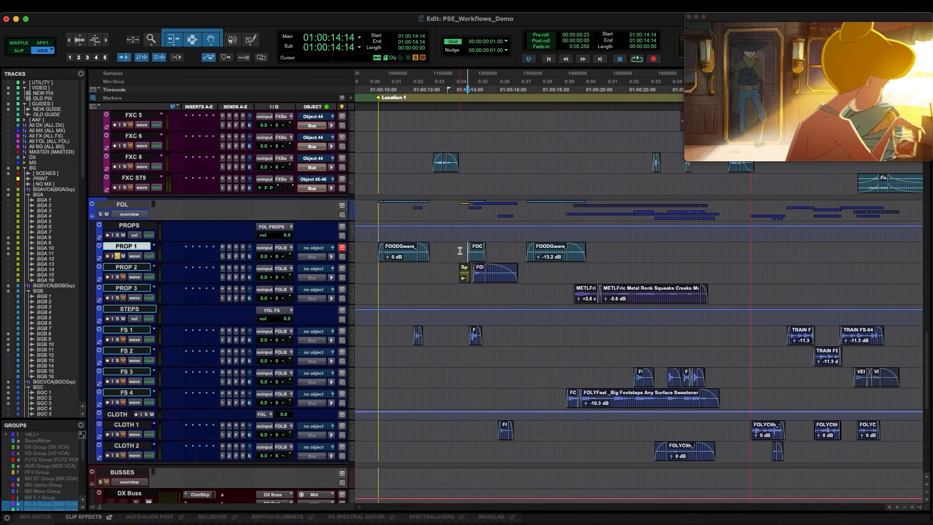
{"action": "key", "text": "space"}
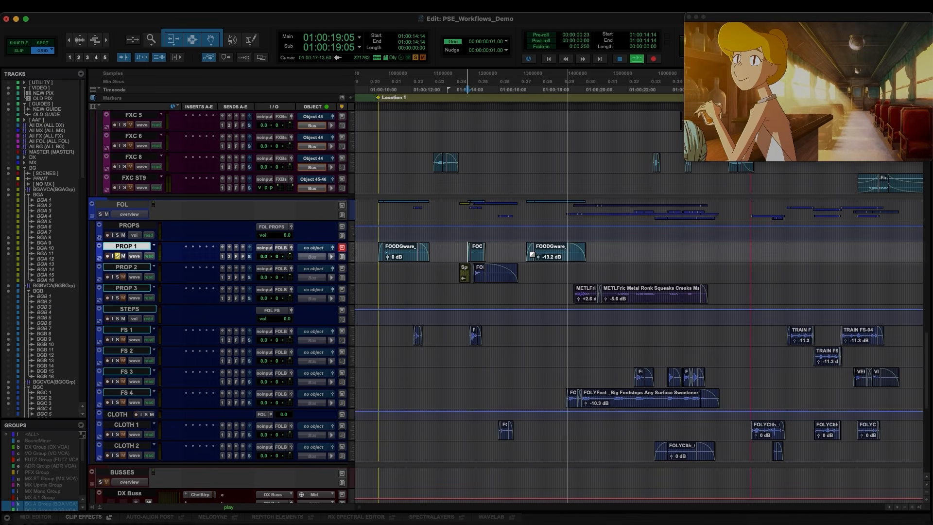
{"action": "key", "text": "space"}
Inspect the spur clips on PROP 2 and the cloth clip on CLOTH 1 in the bar scene
{"action": "left_click", "coordinate": [472, 267]}
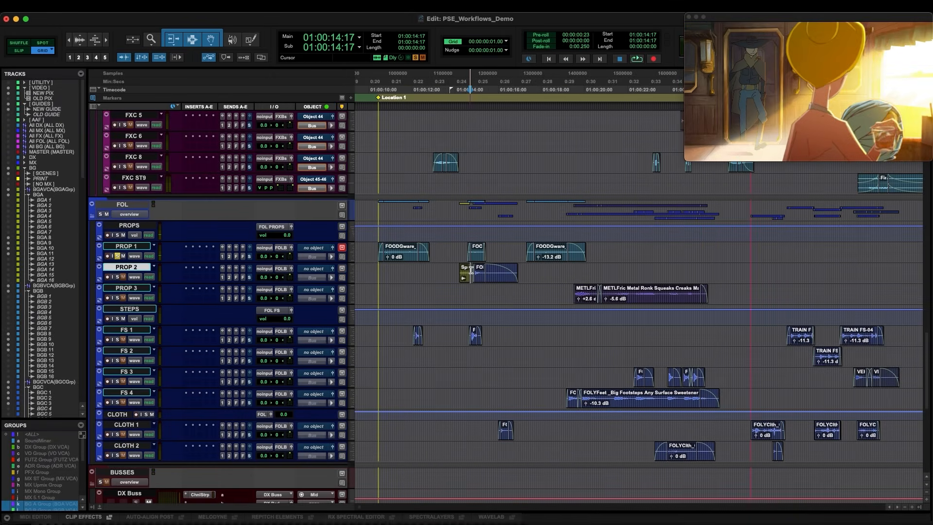
{"action": "key", "text": "super+bracketright"}
{"action": "key", "text": "super+bracketright"}
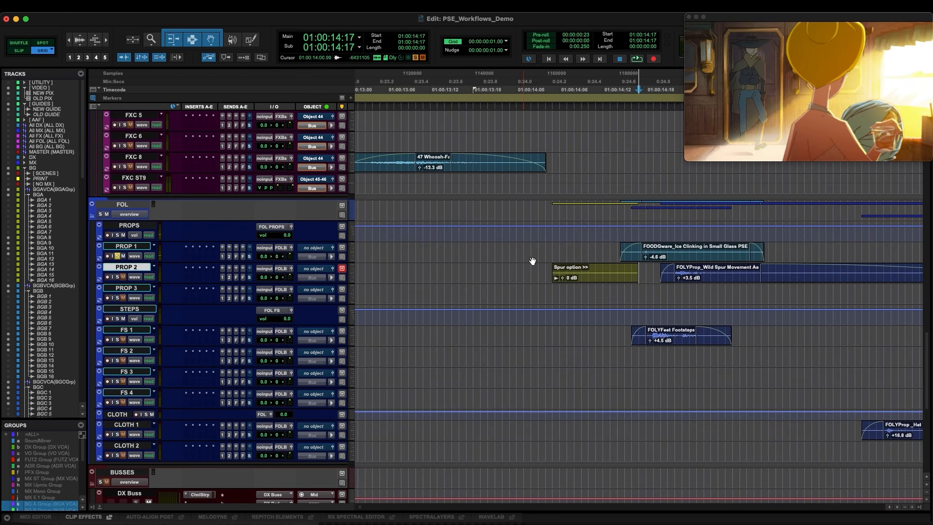
{"action": "key", "text": "super+bracketleft"}
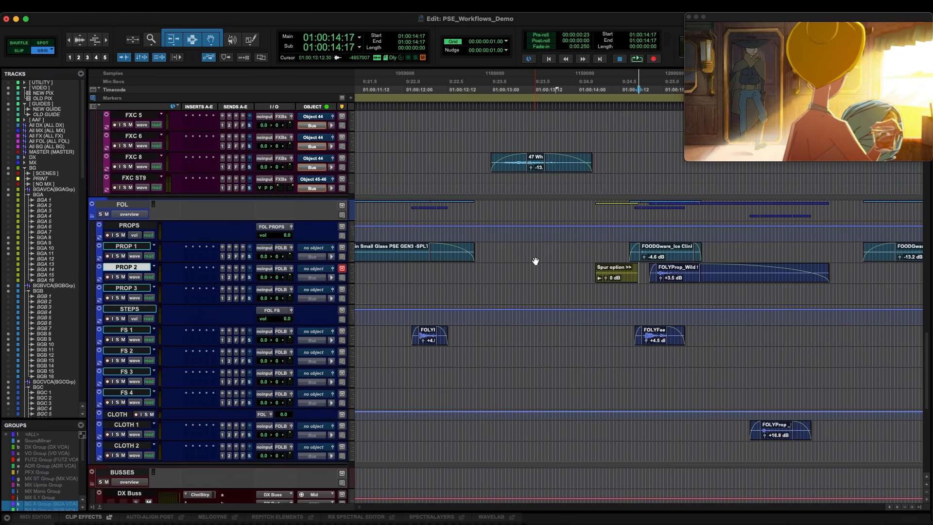
{"action": "key", "text": "super+bracketleft"}
{"action": "left_click", "coordinate": [687, 431]}
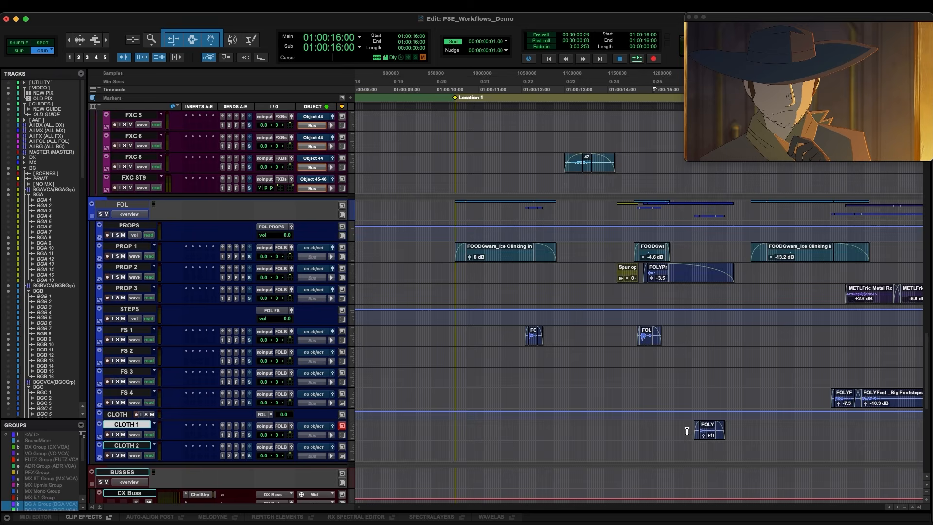
{"action": "key", "text": "super+bracketleft"}
Select the big footsteps clip on FS 4 and play it
{"action": "left_click", "coordinate": [728, 393]}
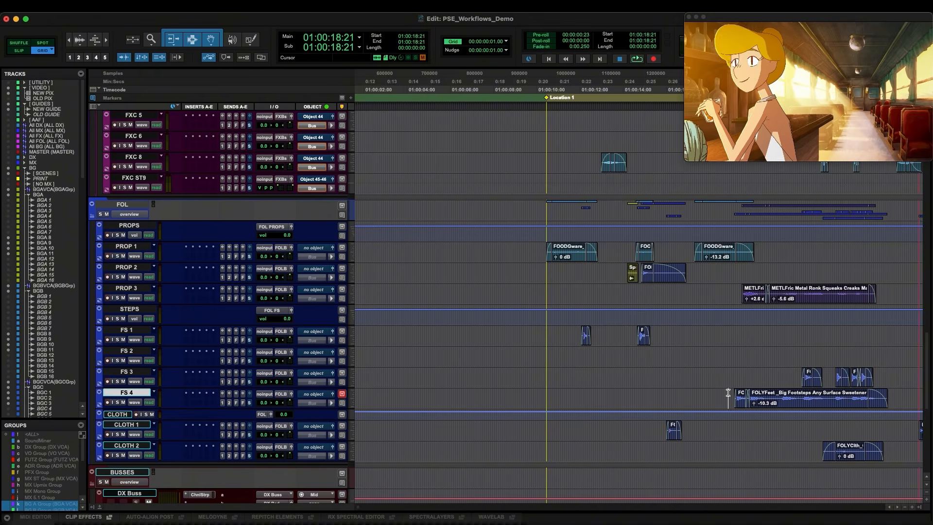
{"action": "key", "text": "Tab"}
{"action": "key", "text": "super+bracketright"}
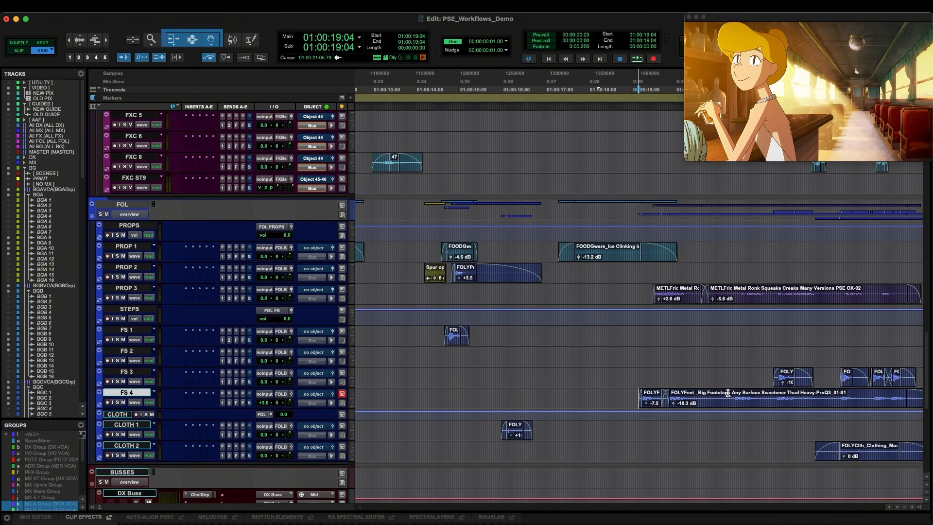
{"action": "key", "text": "space"}
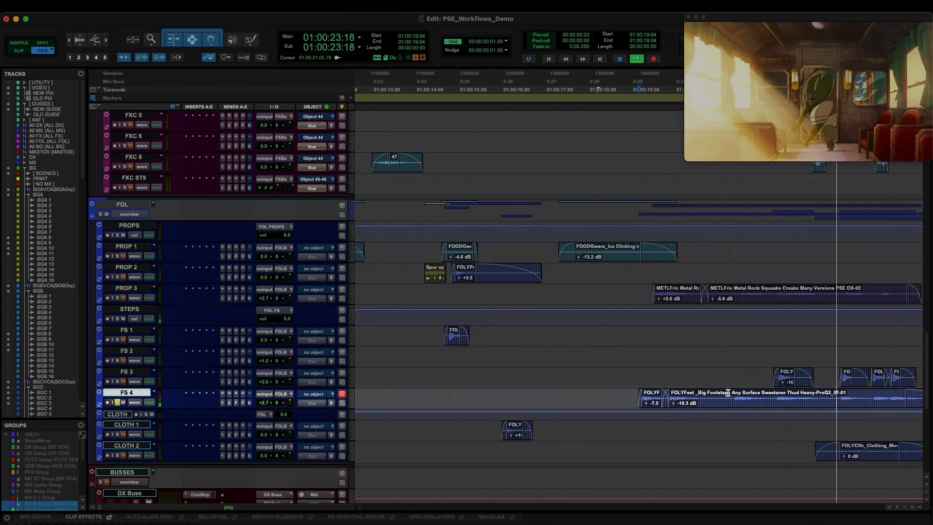
{"action": "key", "text": "r"}
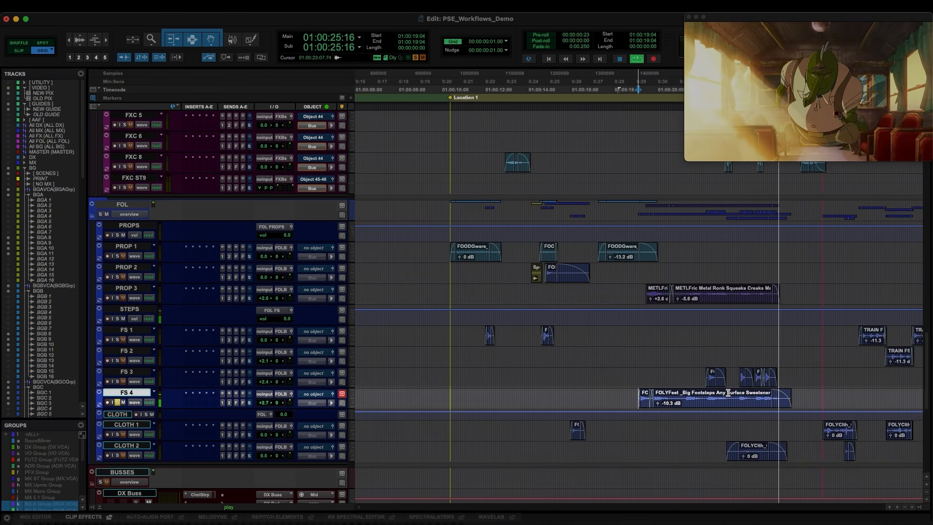
{"action": "key", "text": "space"}
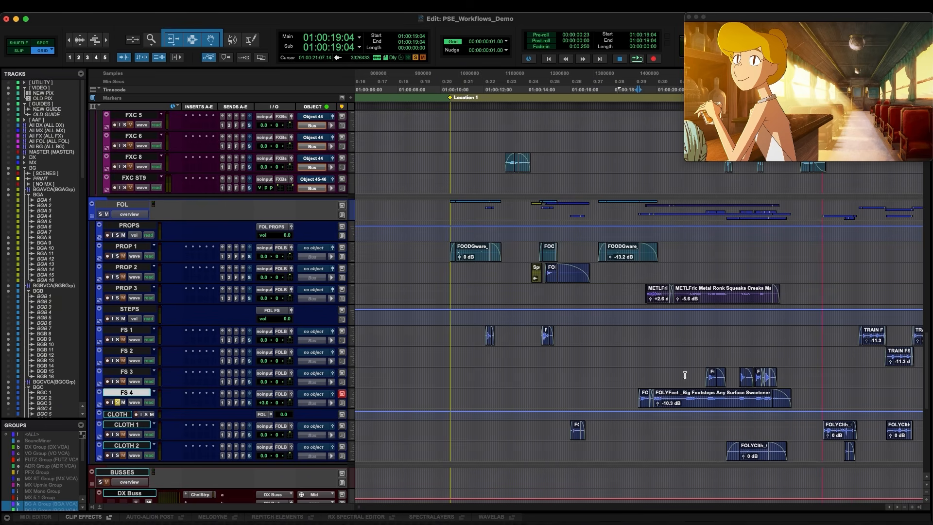
Select the footstep clips on FS 3 and play them
{"action": "left_click_drag", "start_coordinate": [686, 375], "coordinate": [738, 370]}
{"action": "left_click", "coordinate": [692, 372]}
{"action": "key", "text": "space"}
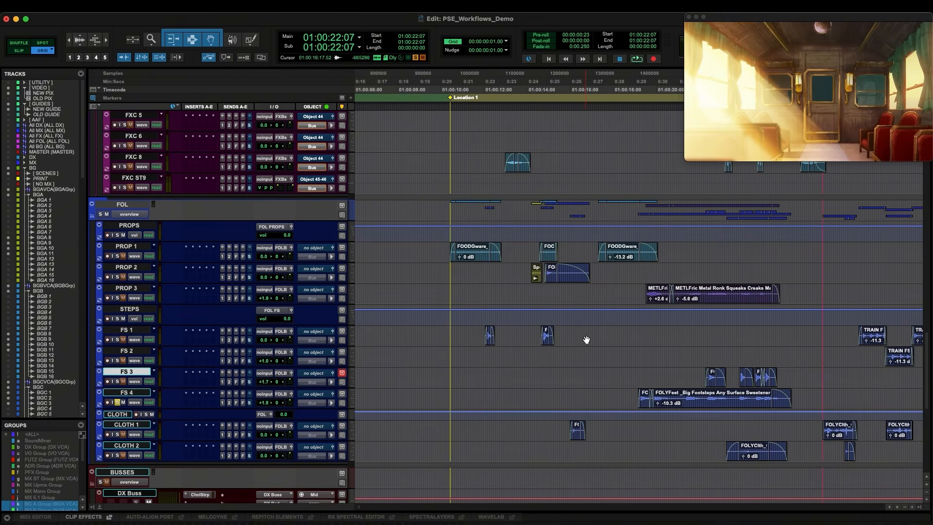
{"action": "key", "text": "space"}
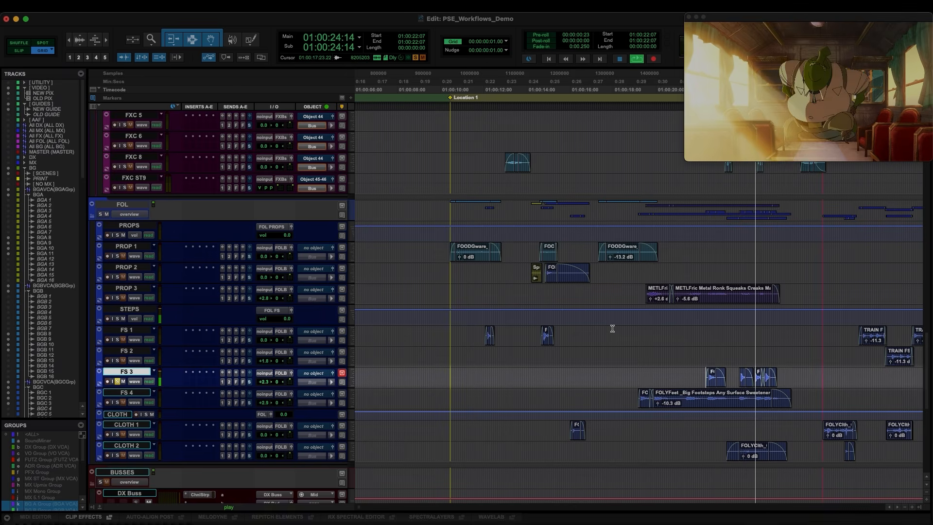
{"action": "key", "text": "space"}
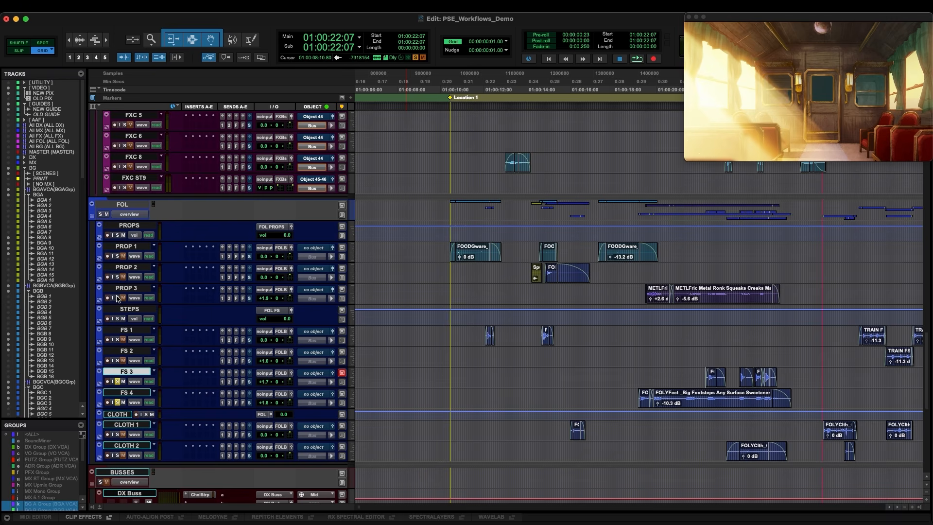
Play the metal creak clips on PROP 3
{"action": "left_click", "coordinate": [641, 292]}
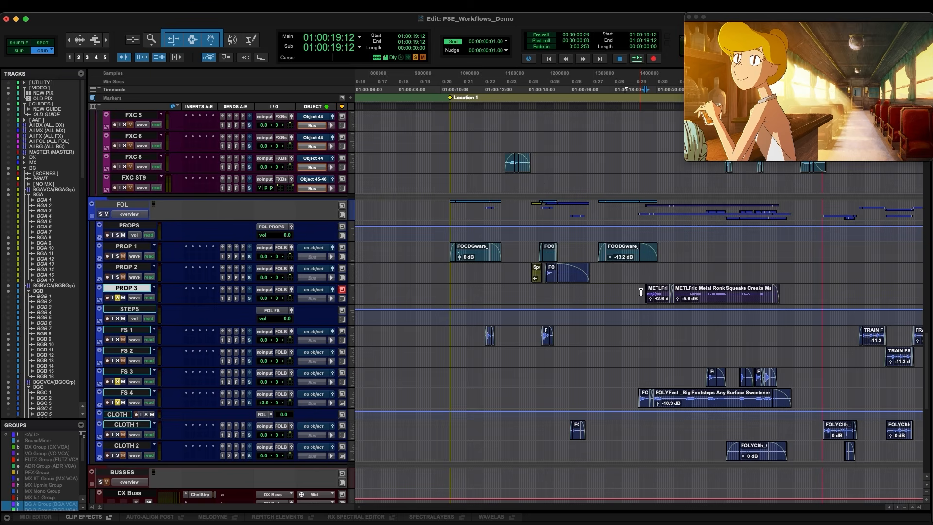
{"action": "key", "text": "space"}
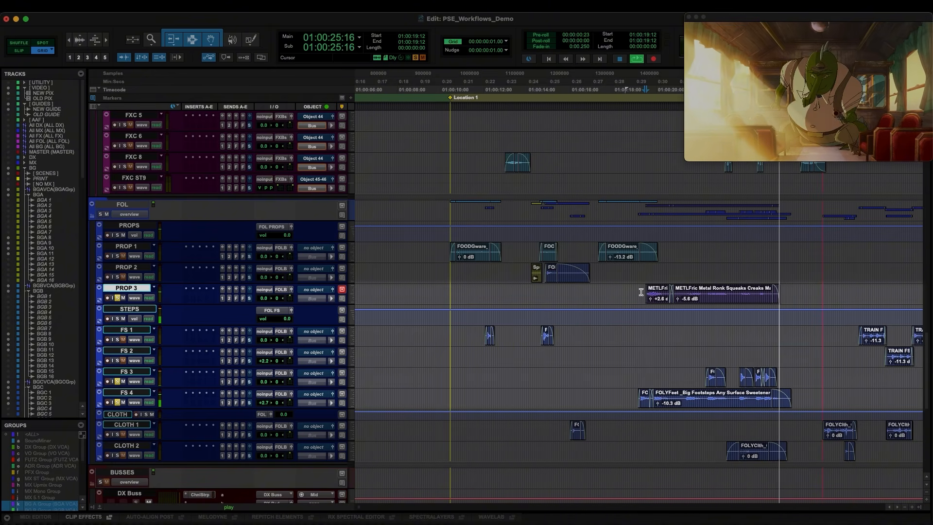
{"action": "key", "text": "space"}
Play the table glassware background clips on the BGC tracks at the bar scene
{"action": "scroll", "coordinate": [656, 291], "scroll_direction": "up", "scroll_amount": 15}
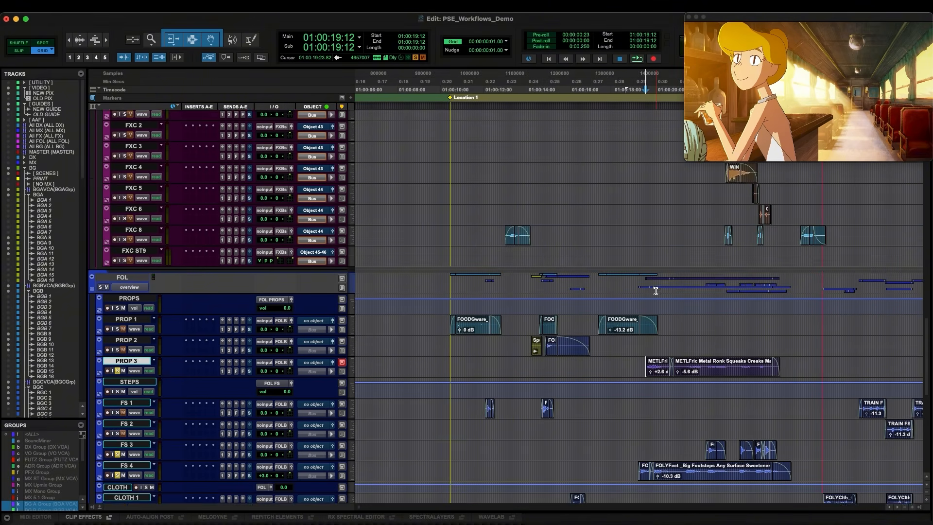
{"action": "scroll", "coordinate": [656, 291], "scroll_direction": "up", "scroll_amount": 10}
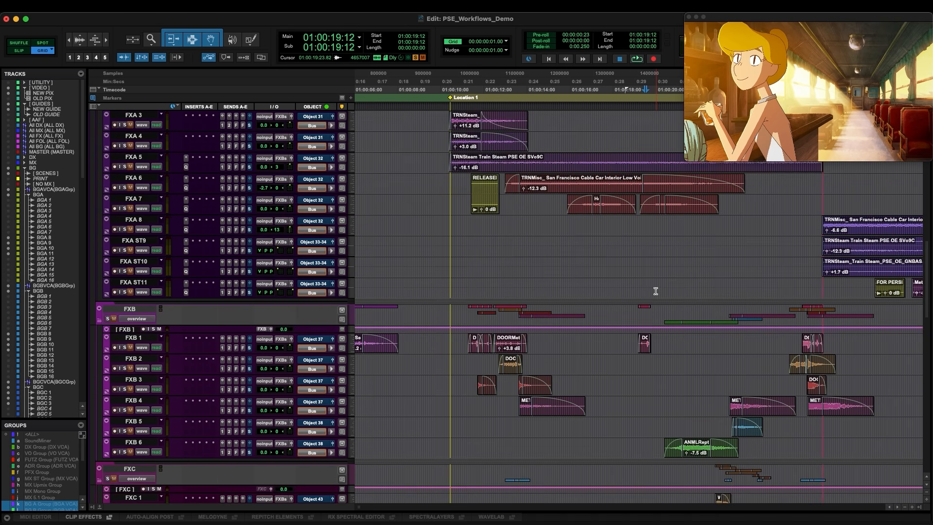
{"action": "scroll", "coordinate": [655, 291], "scroll_direction": "up", "scroll_amount": 7}
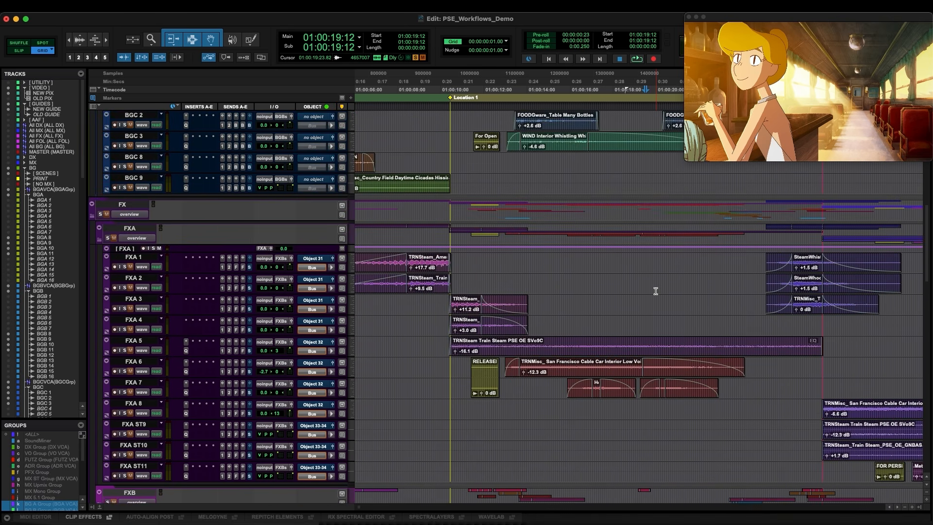
{"action": "key", "text": "space"}
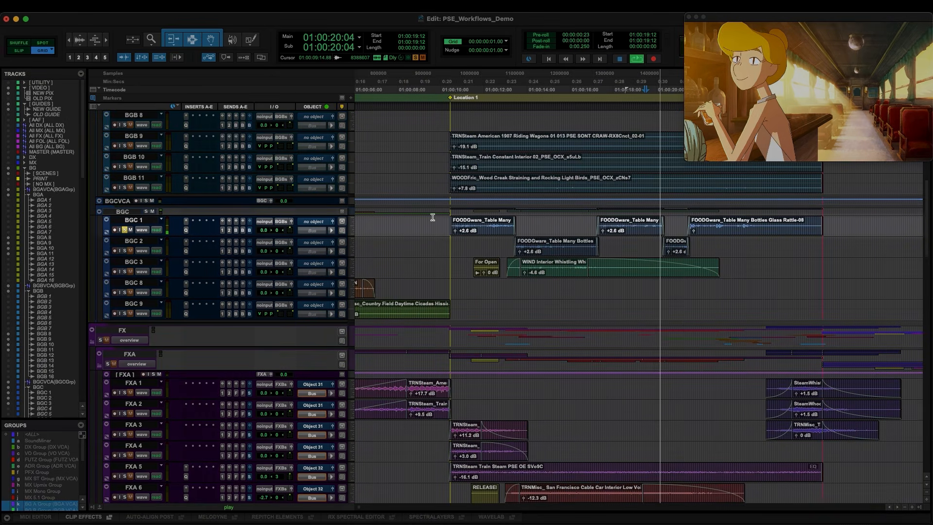